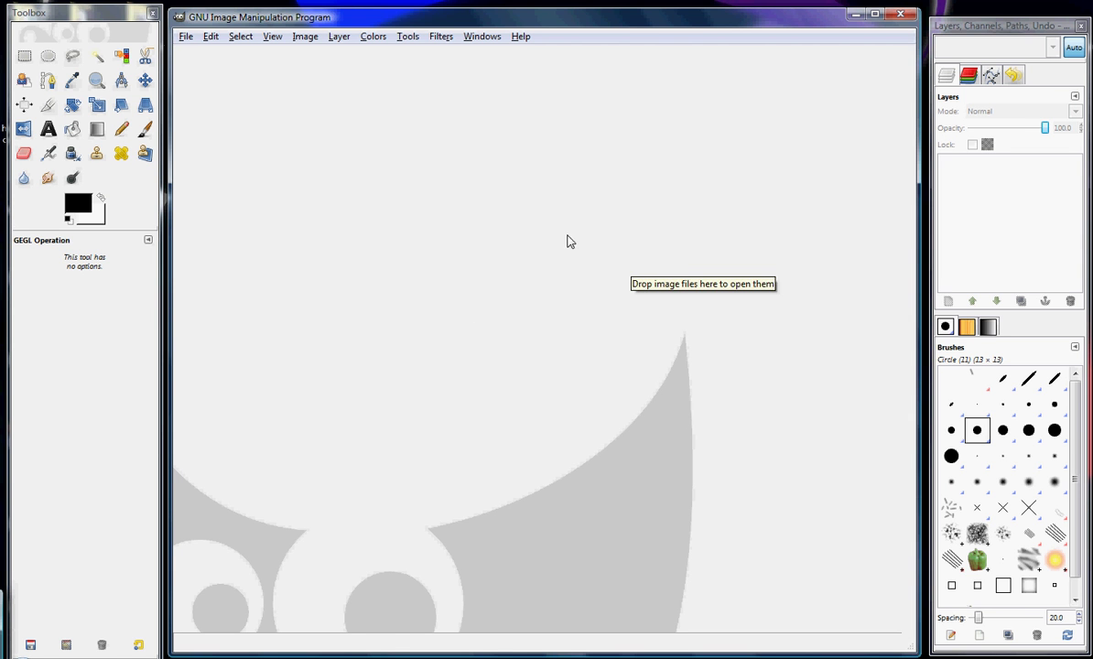
Create a new blank 1000 × 1000 pixel image
{"action": "left_click", "coordinate": [186, 37]}
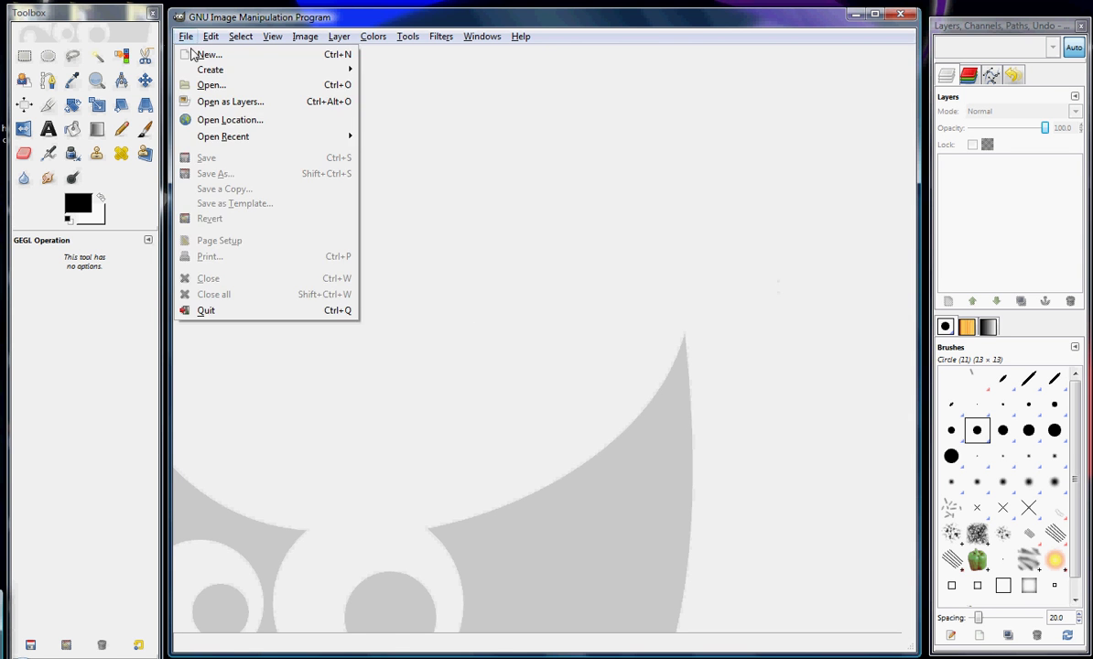
{"action": "left_click", "coordinate": [203, 54]}
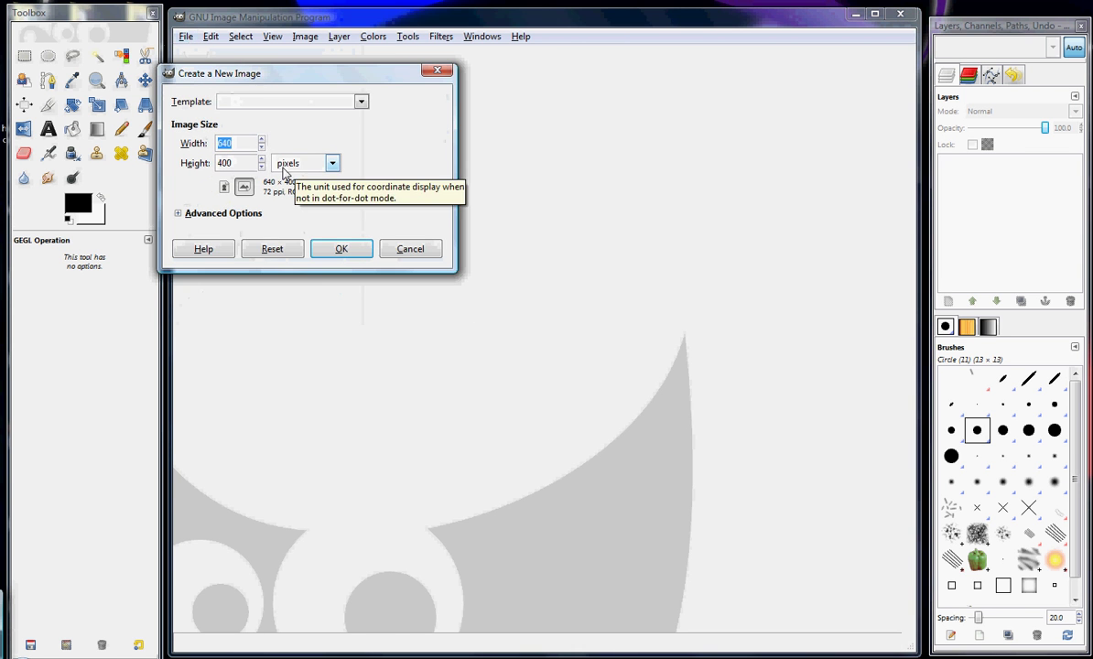
{"action": "type", "text": "1000"}
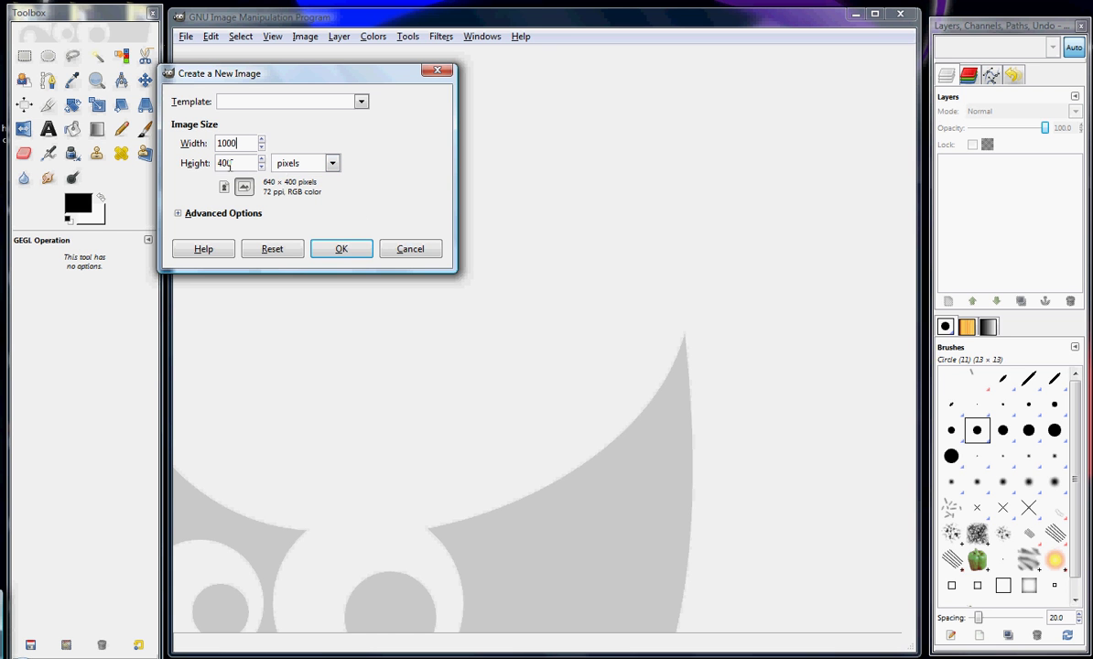
{"action": "type", "text": "1000"}
{"action": "left_click", "coordinate": [341, 248]}
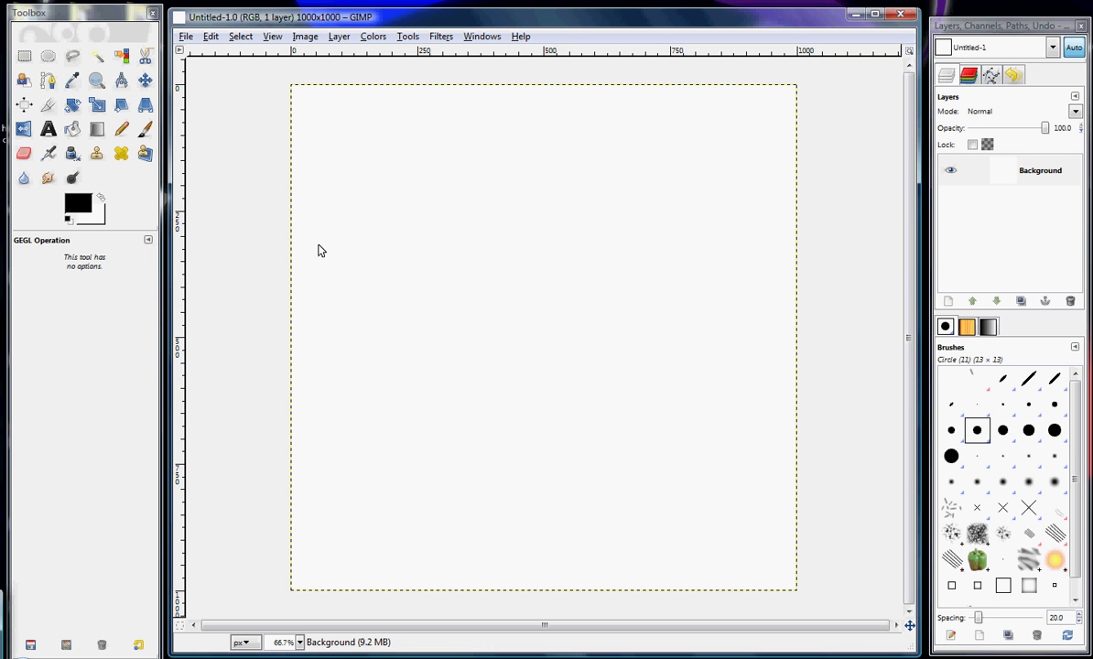
Set the foreground colour to mid grey 717171 and bucket-fill the whole canvas with it
{"action": "key", "text": "p"}
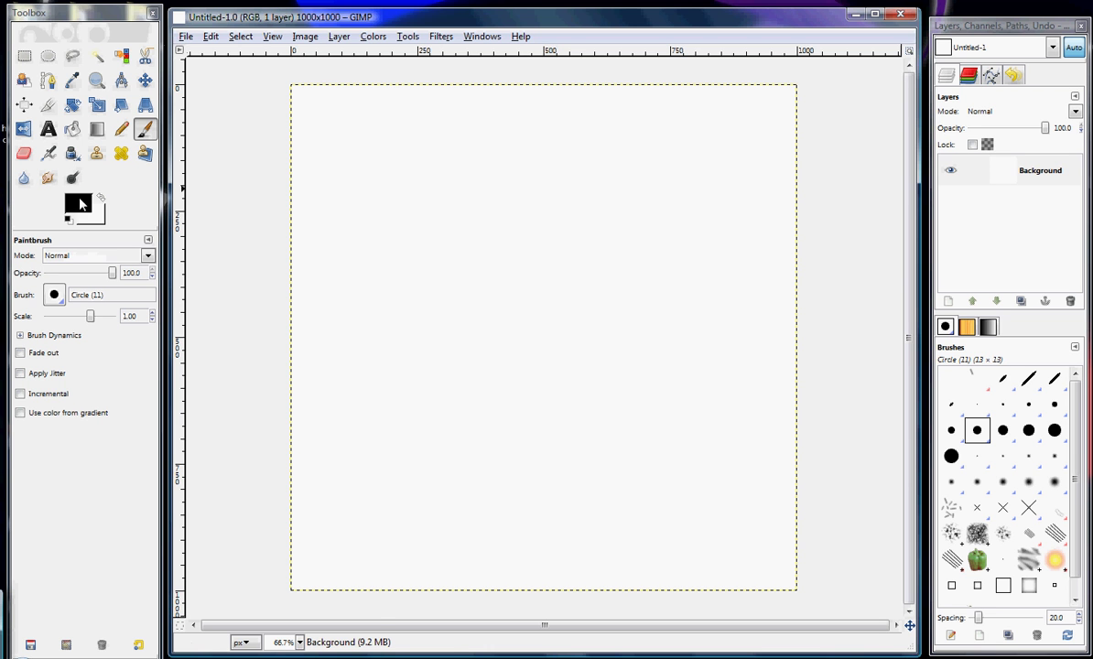
{"action": "left_click", "coordinate": [78, 203]}
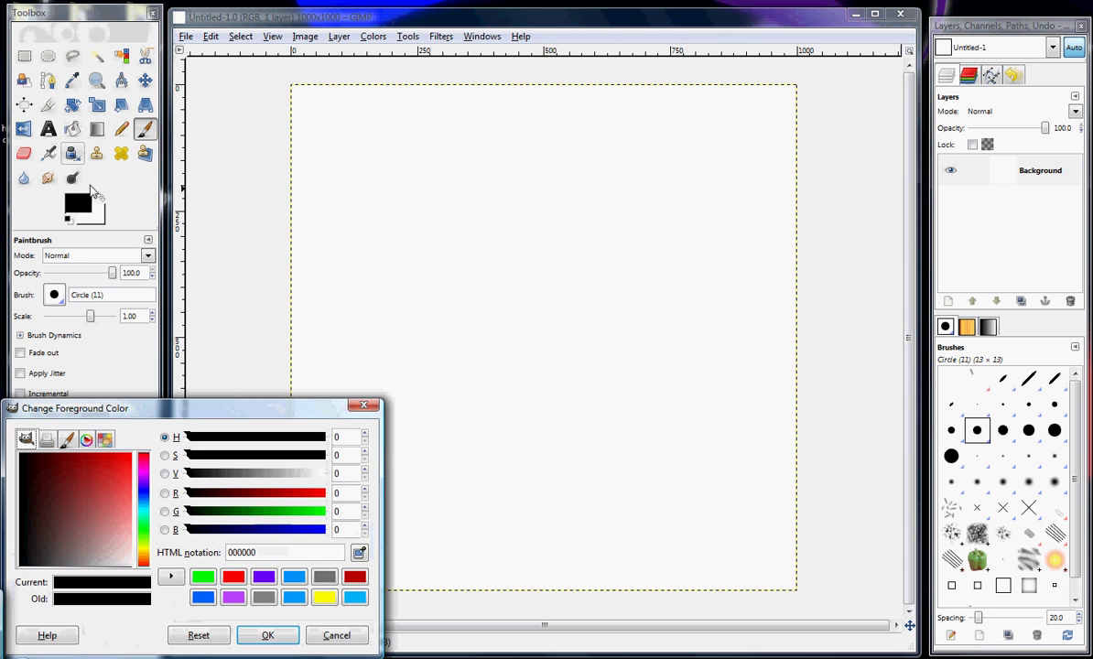
{"action": "left_click", "coordinate": [267, 634]}
{"action": "left_click", "coordinate": [73, 130]}
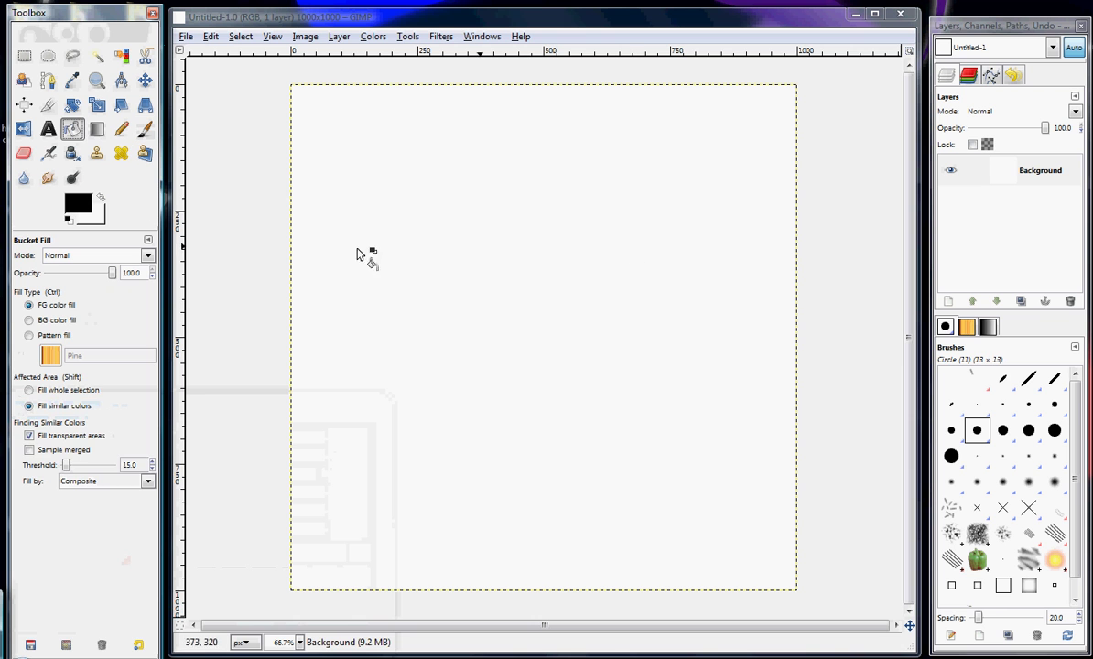
{"action": "left_click", "coordinate": [77, 204]}
{"action": "left_click", "coordinate": [245, 474]}
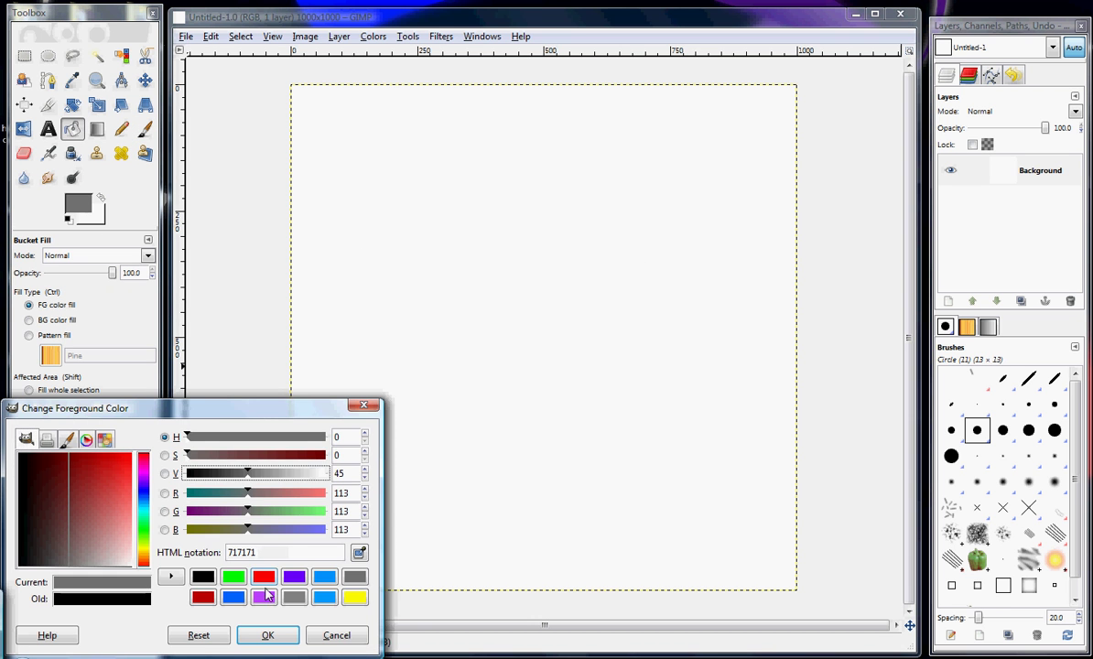
{"action": "left_click", "coordinate": [268, 634]}
{"action": "left_click", "coordinate": [474, 327]}
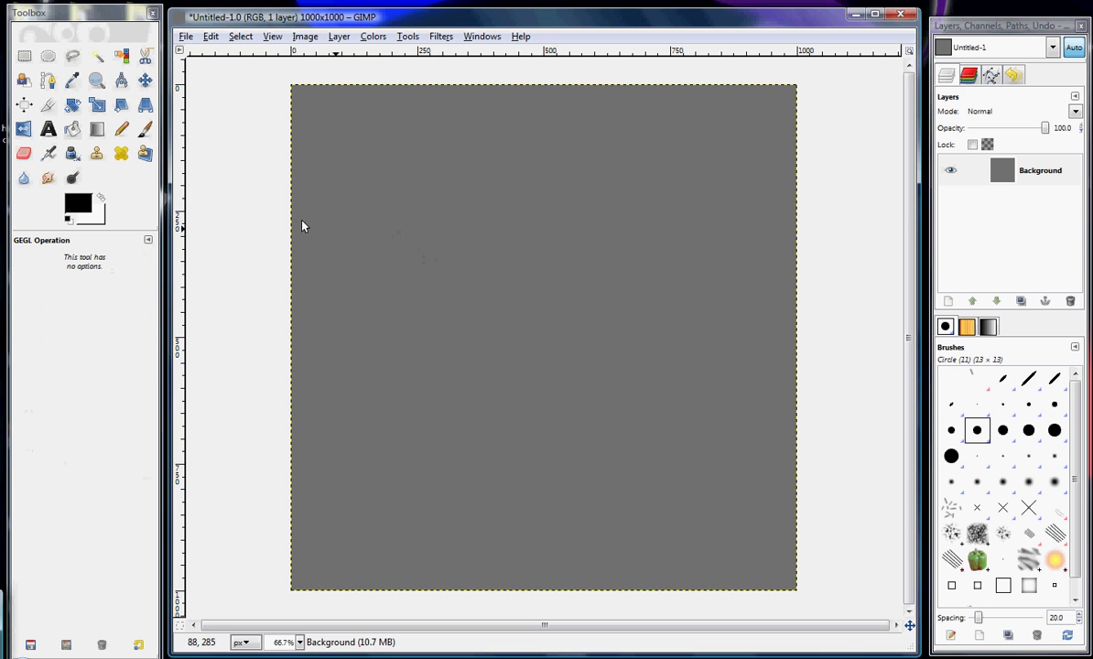
Add a new transparent layer above the Background
{"action": "left_click", "coordinate": [337, 36]}
{"action": "left_click", "coordinate": [346, 55]}
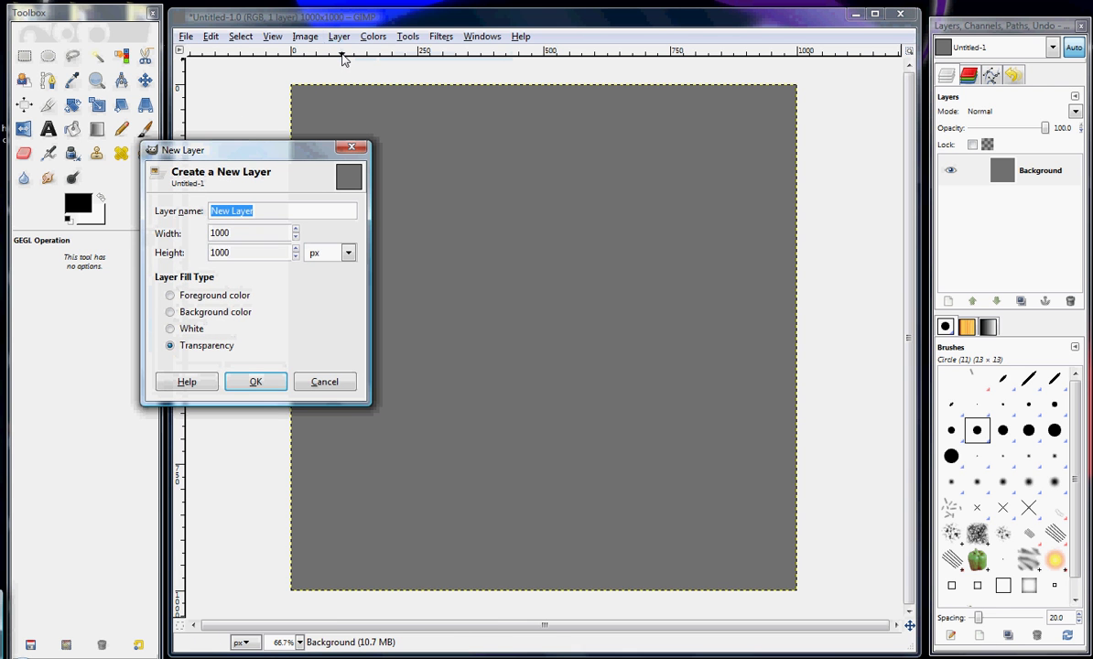
{"action": "left_click", "coordinate": [253, 382]}
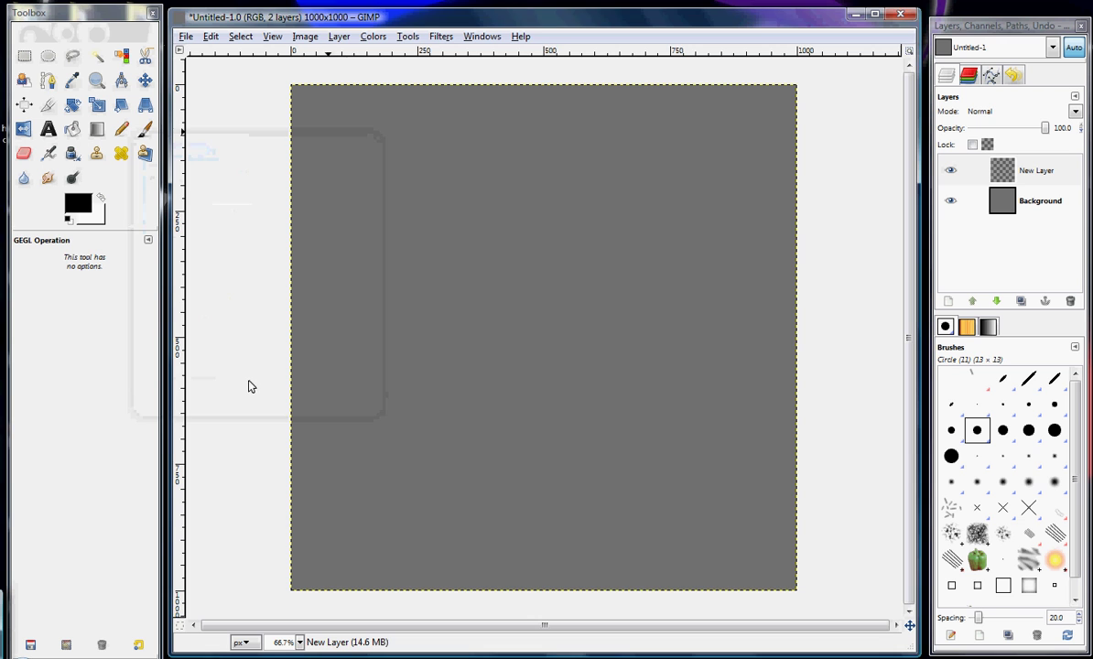
Draw a closed twig-shaped path rising from the canvas centre with branches on the right
{"action": "left_click", "coordinate": [48, 80]}
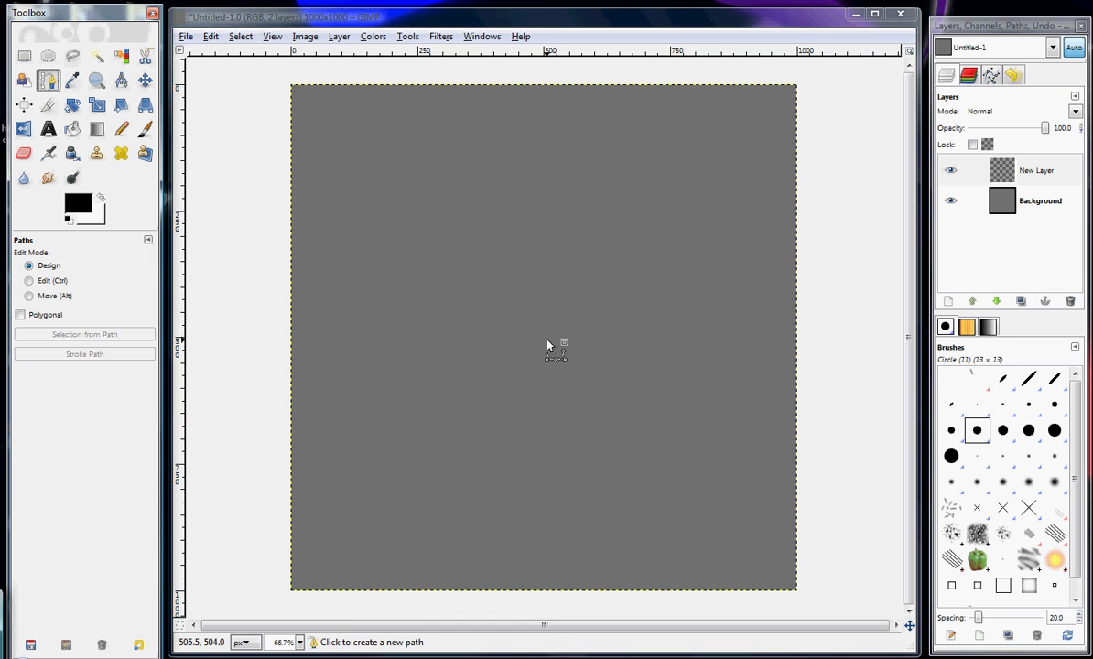
{"action": "left_click", "coordinate": [545, 340]}
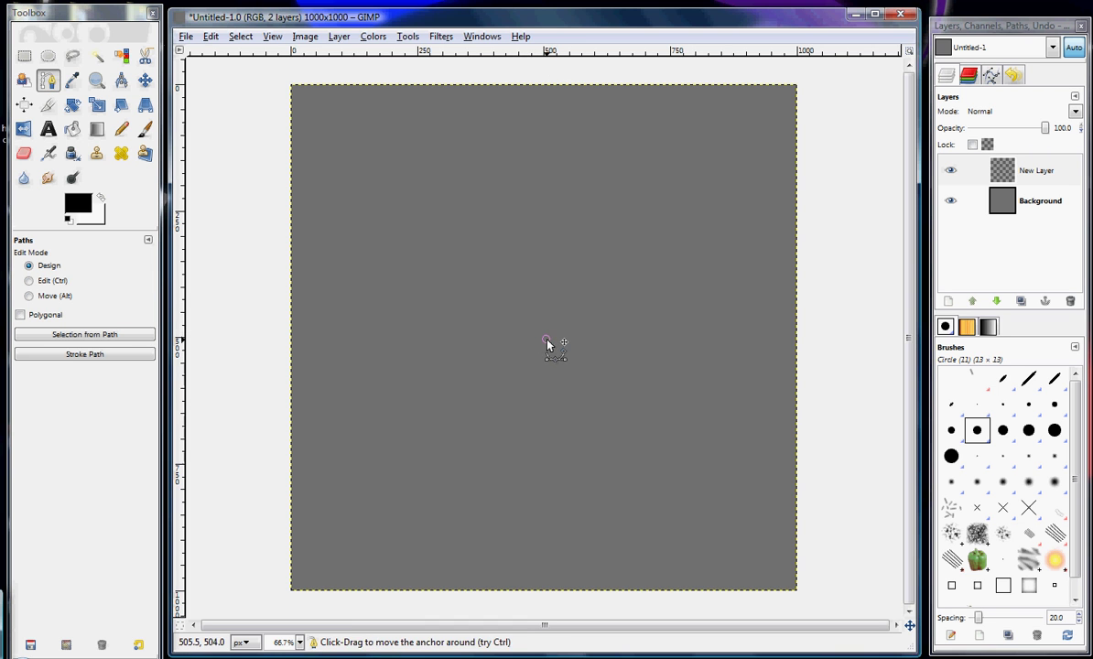
{"action": "left_click", "coordinate": [539, 291]}
{"action": "left_click_drag", "start_coordinate": [514, 238], "coordinate": [541, 266]}
{"action": "left_click_drag", "start_coordinate": [502, 165], "coordinate": [537, 211]}
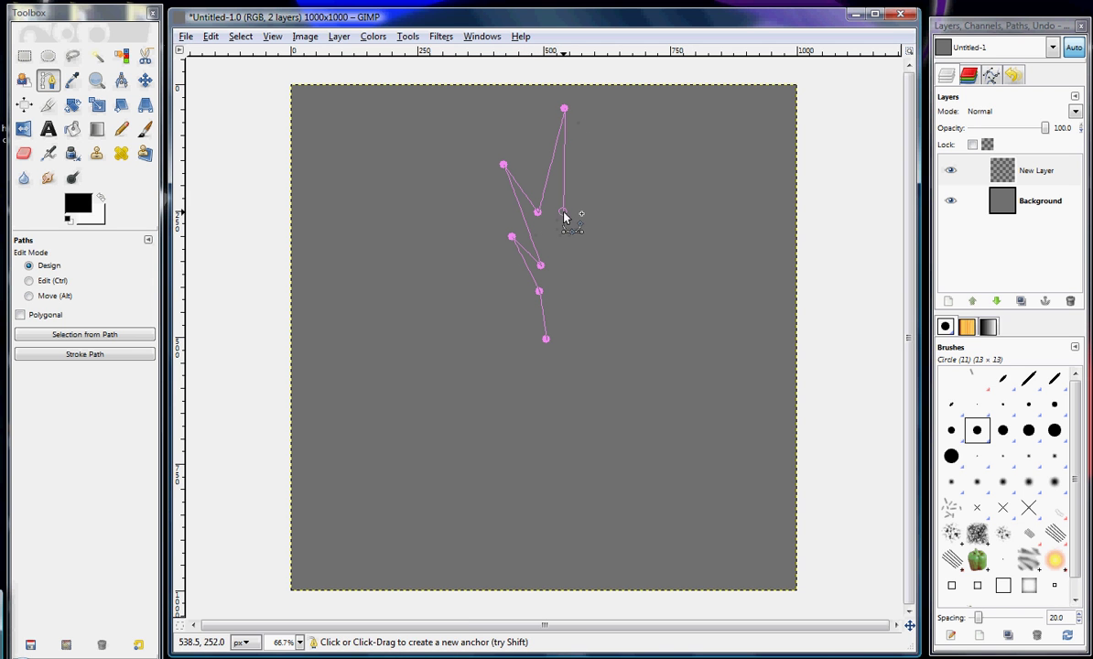
{"action": "left_click_drag", "start_coordinate": [628, 186], "coordinate": [558, 240]}
{"action": "left_click", "coordinate": [560, 265]}
{"action": "left_click_drag", "start_coordinate": [593, 238], "coordinate": [559, 282]}
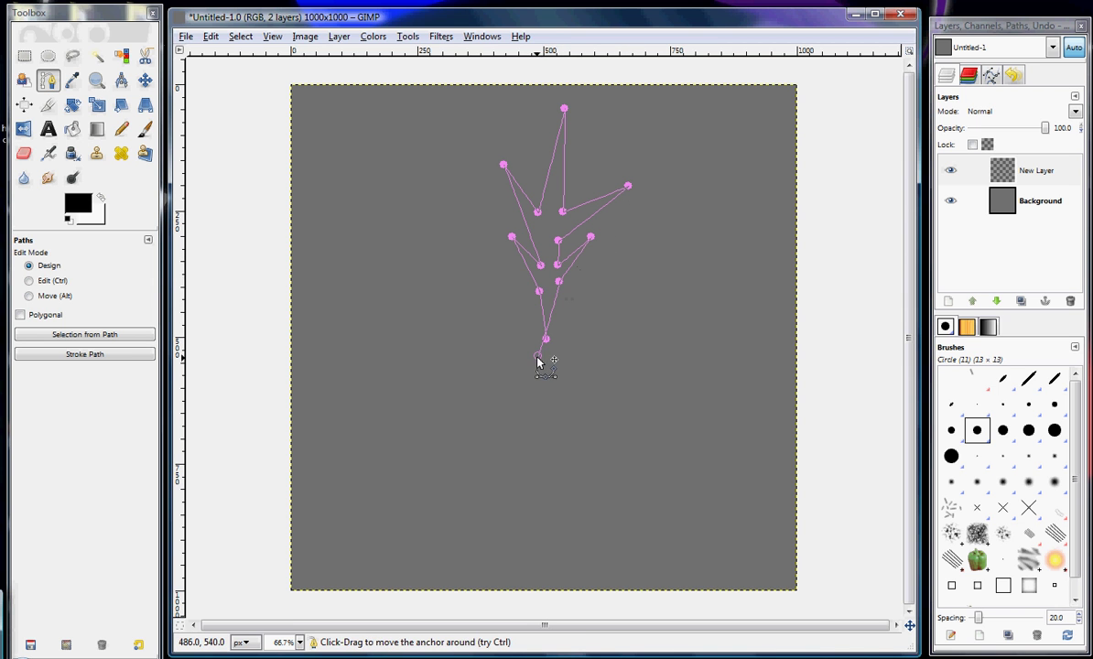
{"action": "left_click", "coordinate": [547, 340]}
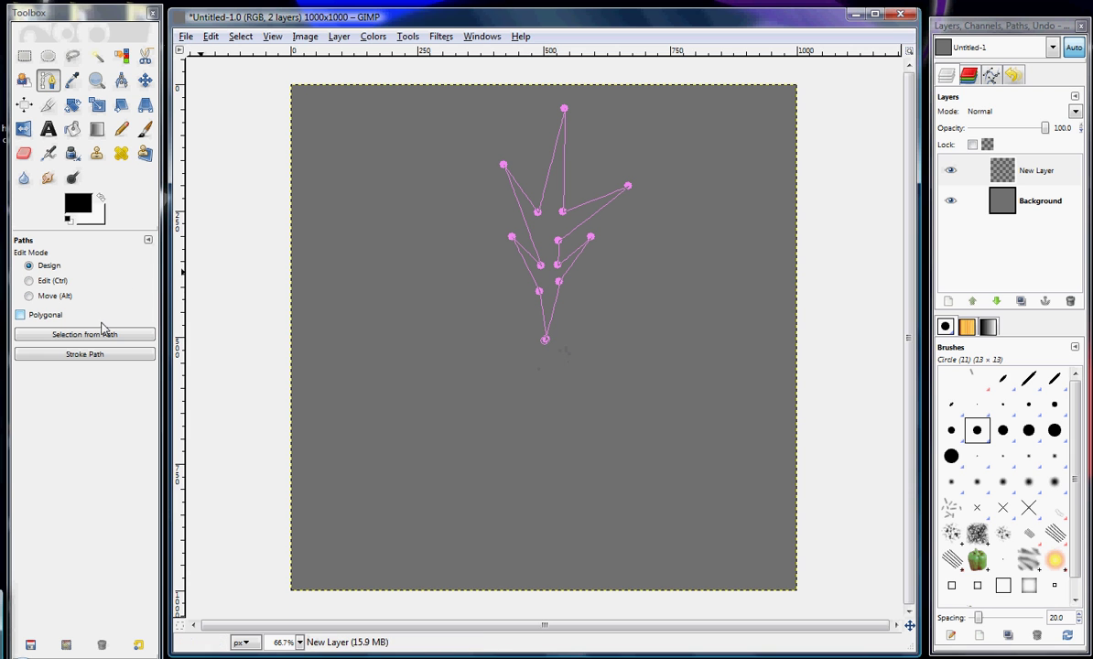
Make white the foreground and stroke the twig path with a thinner line
{"action": "left_click", "coordinate": [100, 200]}
{"action": "left_click", "coordinate": [97, 354]}
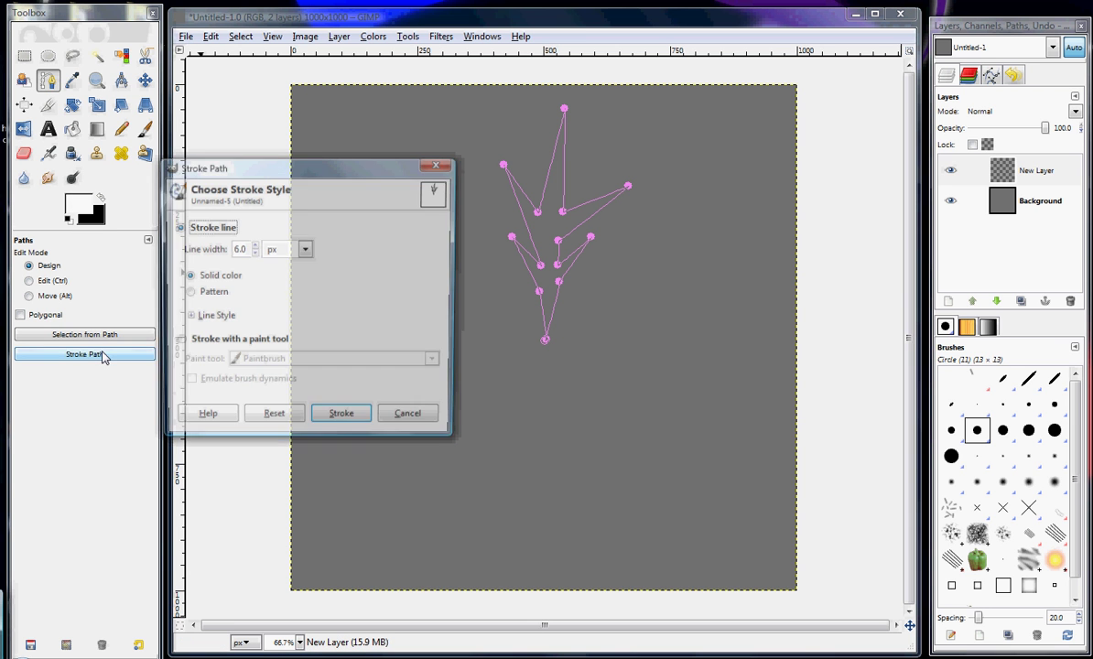
{"action": "left_click", "coordinate": [255, 257]}
{"action": "left_click", "coordinate": [255, 258]}
{"action": "left_click", "coordinate": [256, 257]}
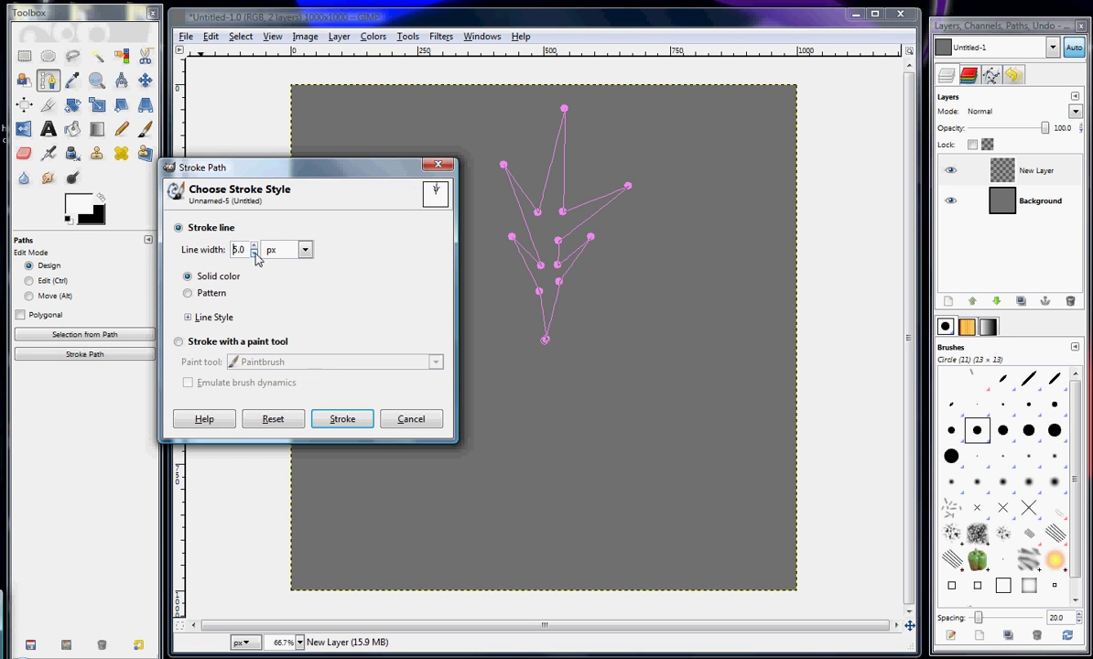
{"action": "left_click", "coordinate": [342, 419]}
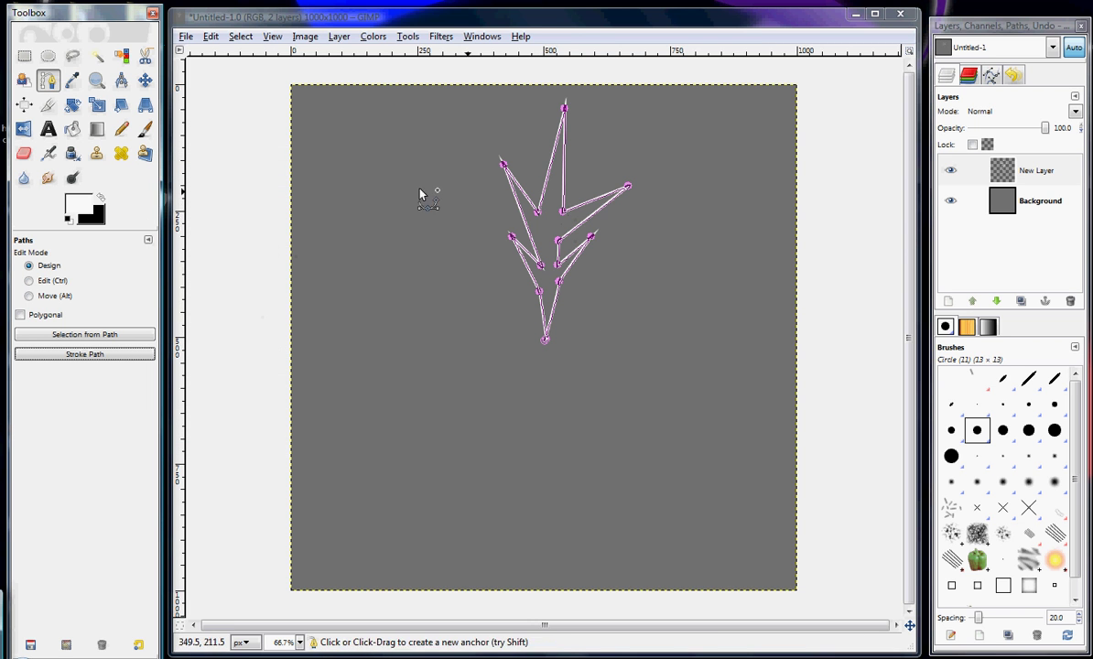
Stroke the twig path again with a 7.0 px solid-colour line
{"action": "left_click", "coordinate": [323, 20]}
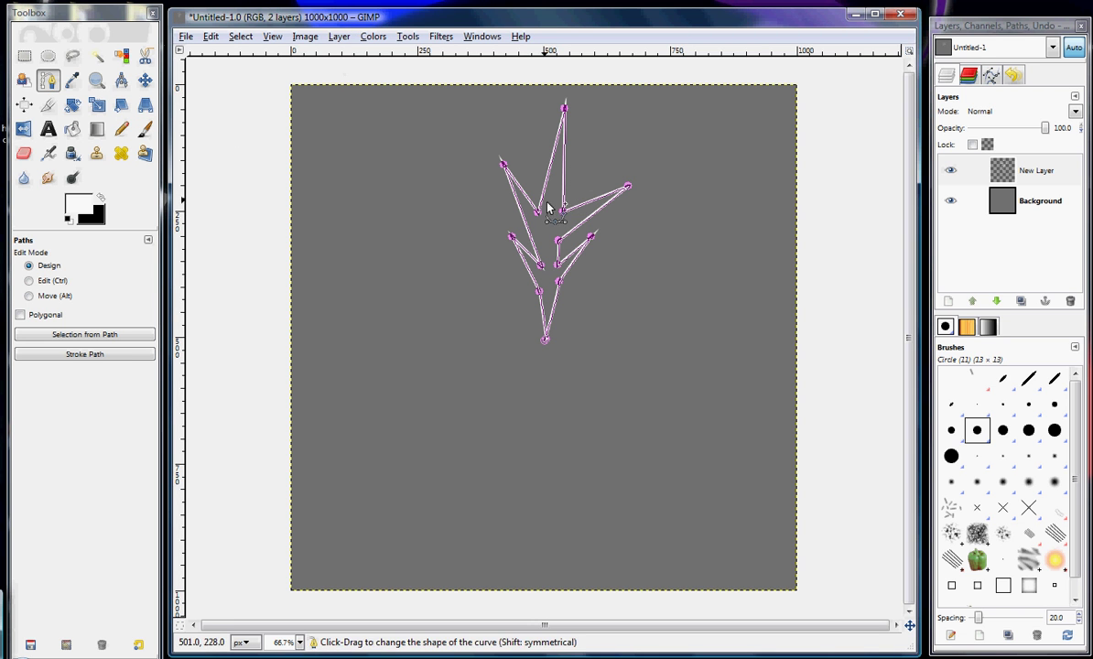
{"action": "left_click", "coordinate": [86, 353]}
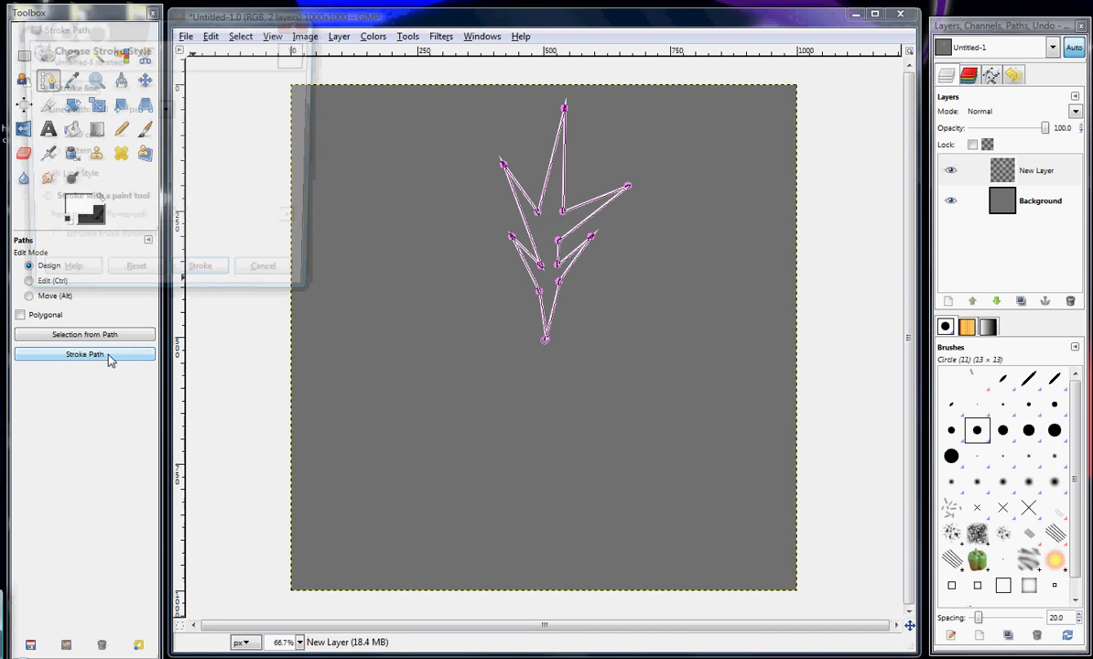
{"action": "left_click", "coordinate": [113, 114]}
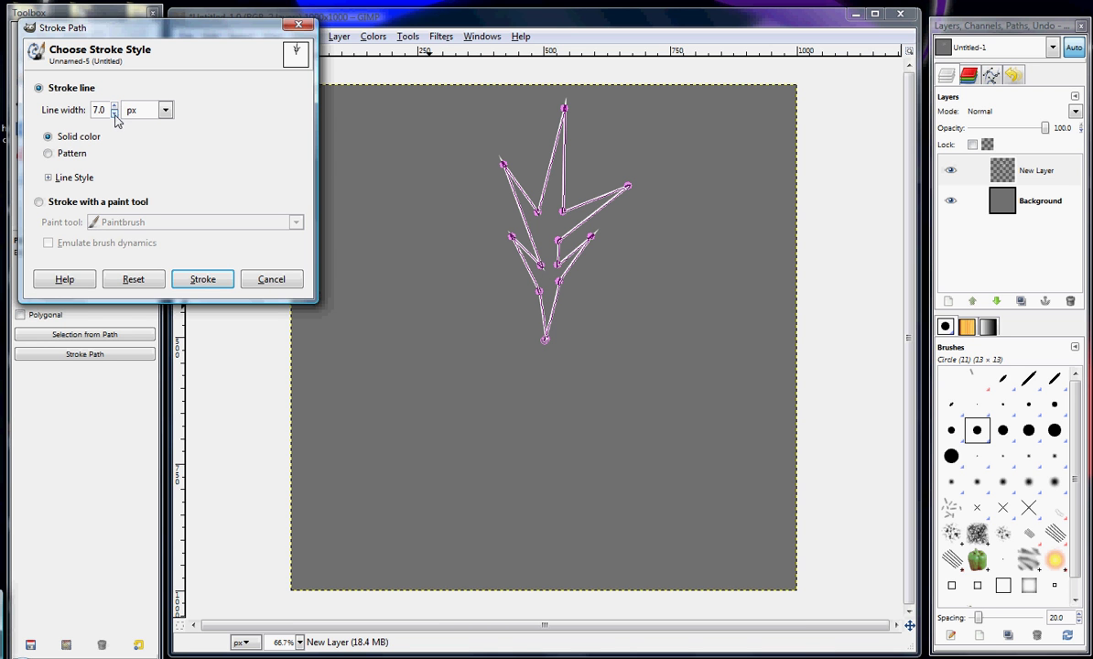
{"action": "left_click", "coordinate": [287, 284]}
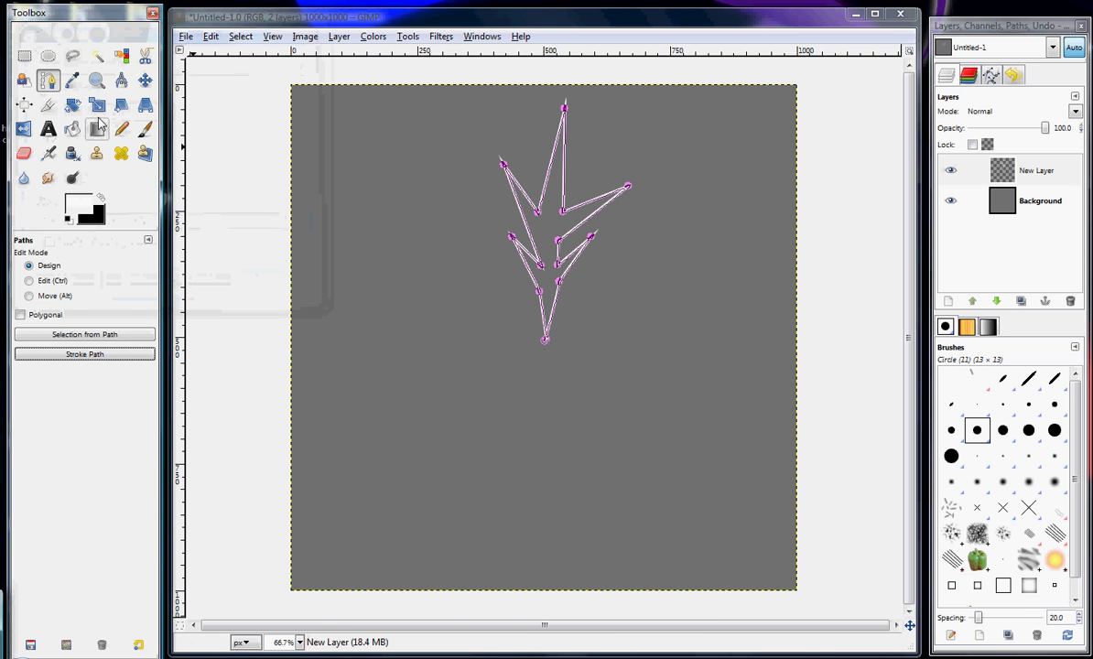
Duplicate the snowflake-arm layer and rotate the copy 90° about the centre
{"action": "left_click", "coordinate": [72, 104]}
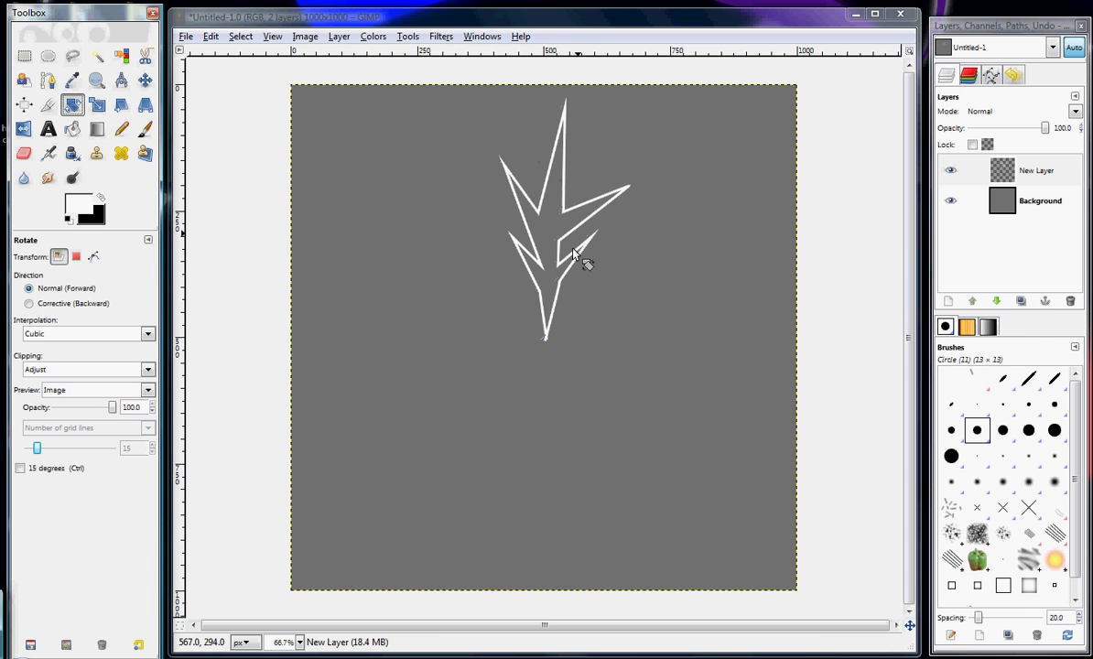
{"action": "right_click", "coordinate": [1042, 170]}
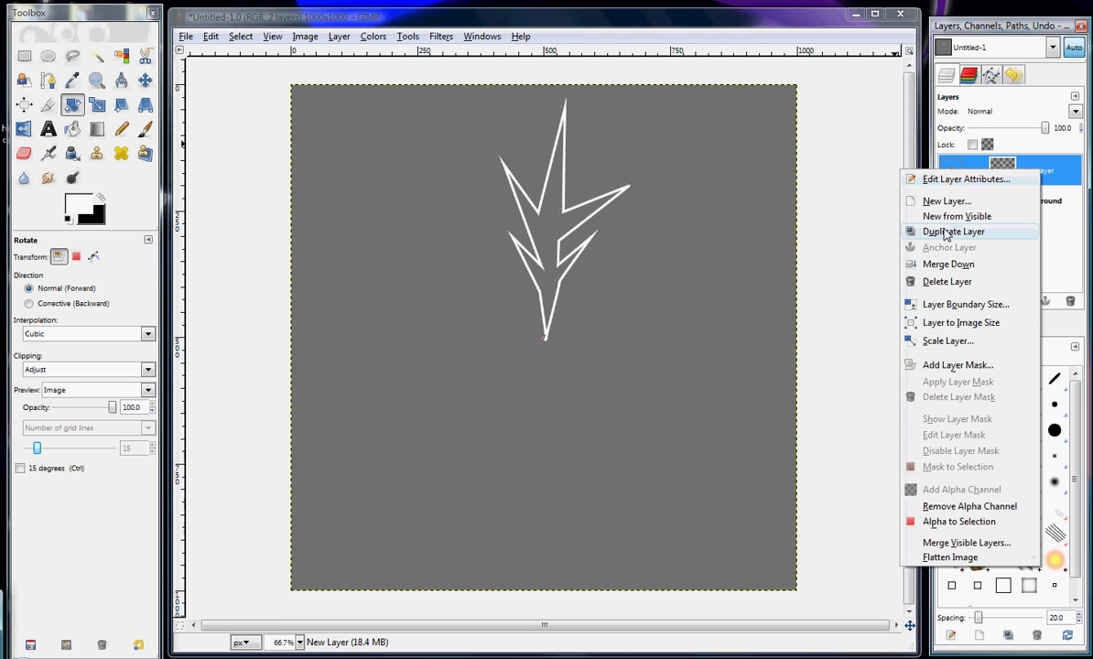
{"action": "left_click", "coordinate": [946, 234]}
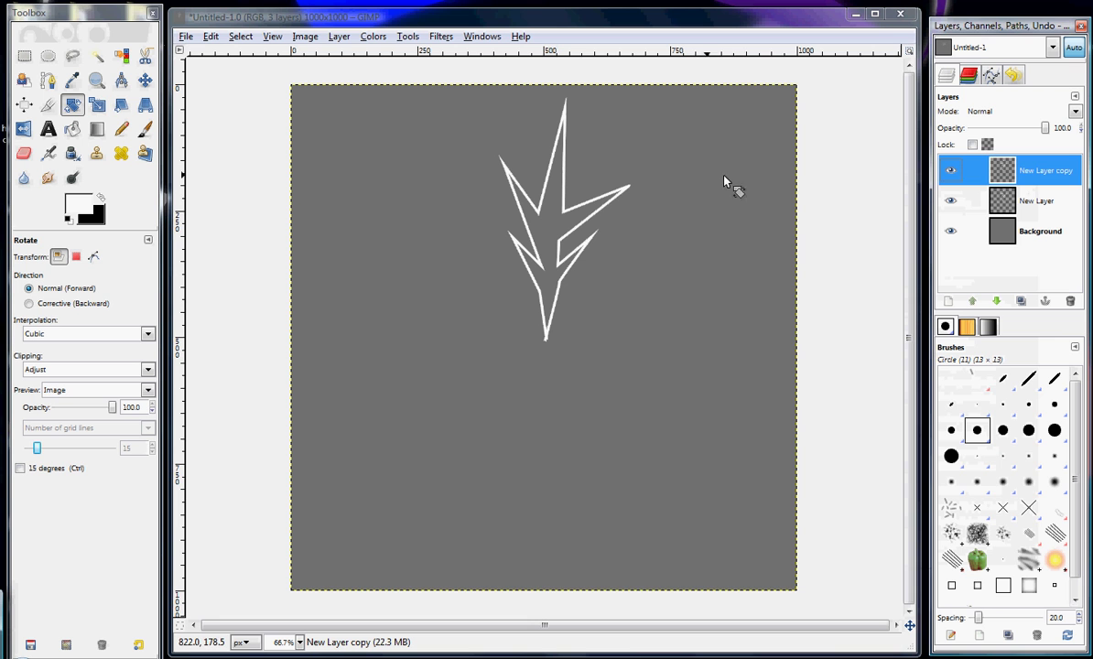
{"action": "left_click", "coordinate": [464, 263]}
{"action": "type", "text": "90"}
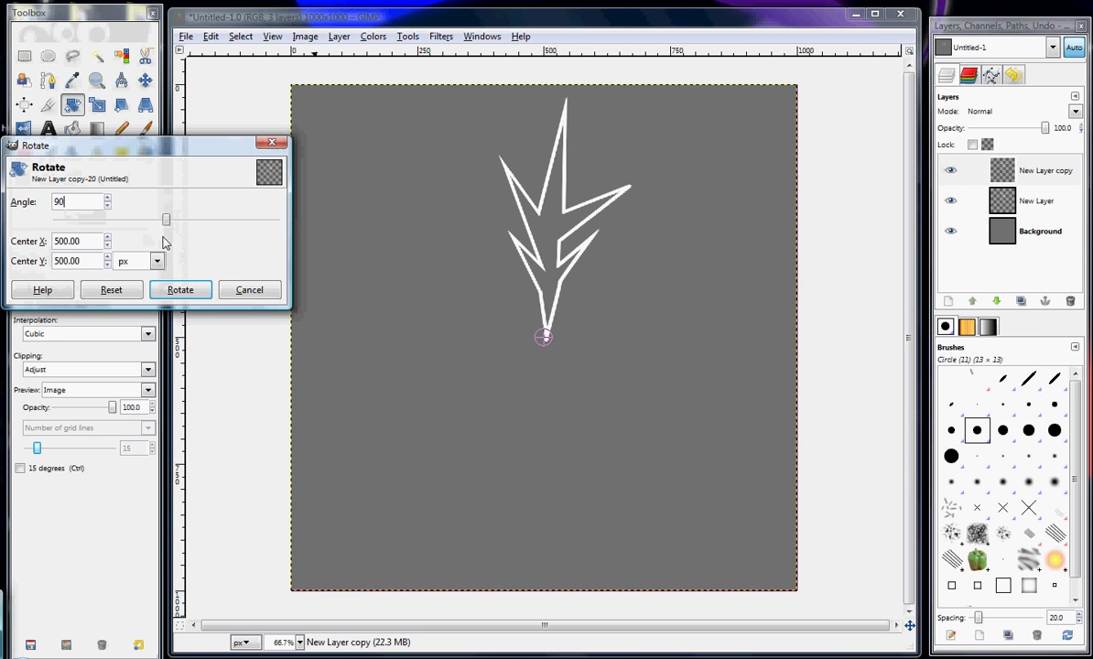
{"action": "left_click", "coordinate": [181, 289]}
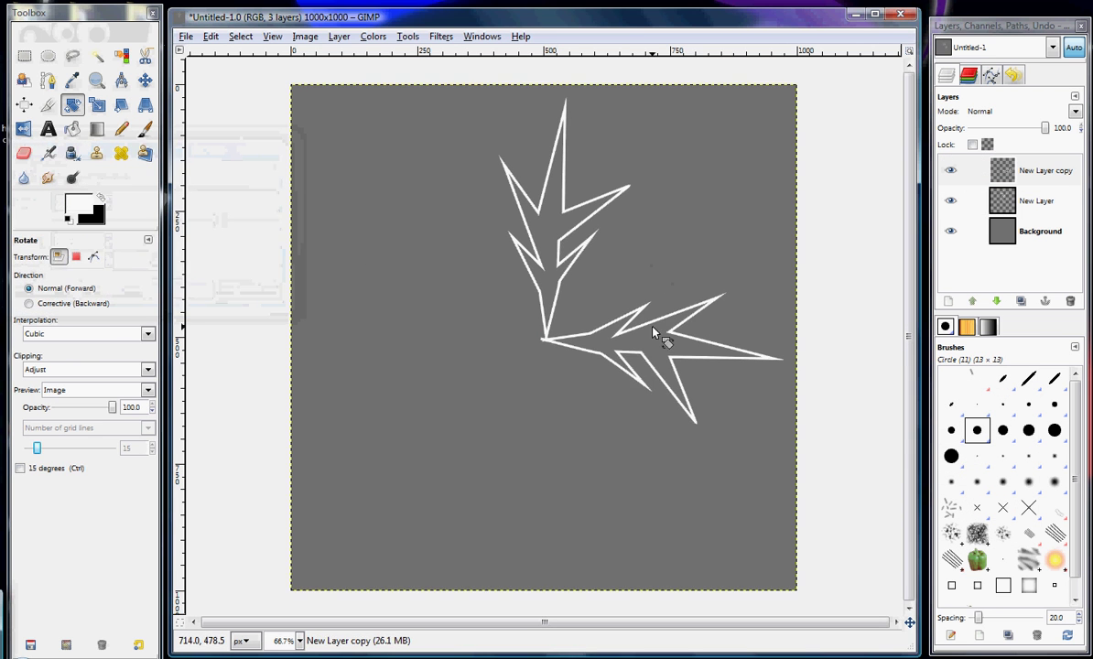
Merge the rotated copy down, duplicate the two-armed layer, and rotate the new copy 180°
{"action": "right_click", "coordinate": [1027, 172]}
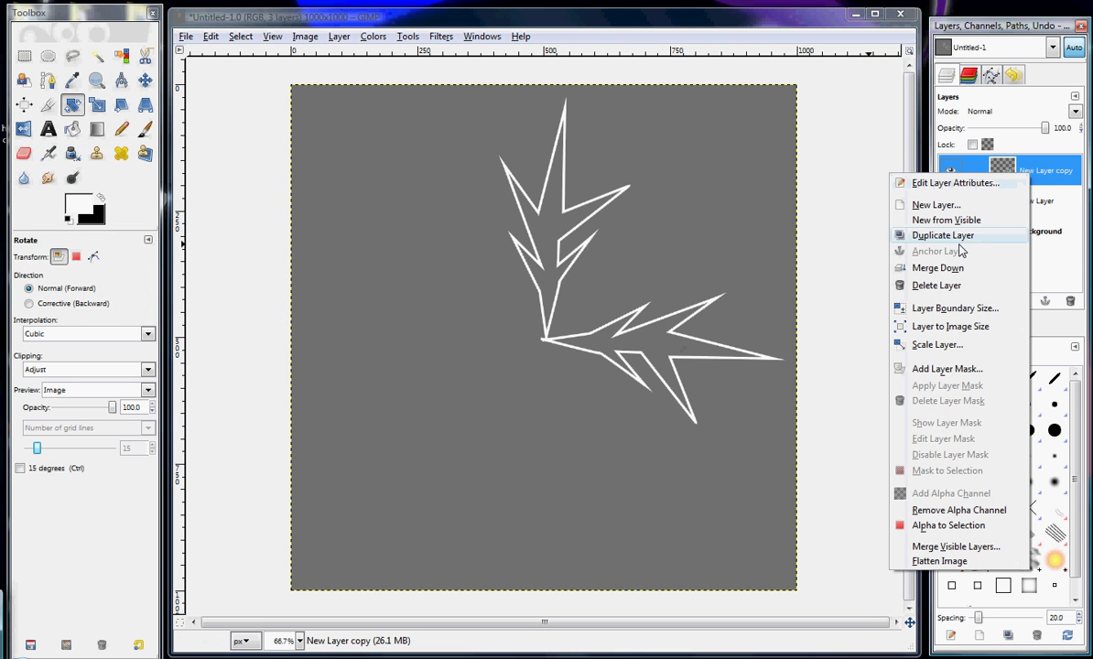
{"action": "left_click", "coordinate": [938, 268]}
{"action": "right_click", "coordinate": [1036, 171]}
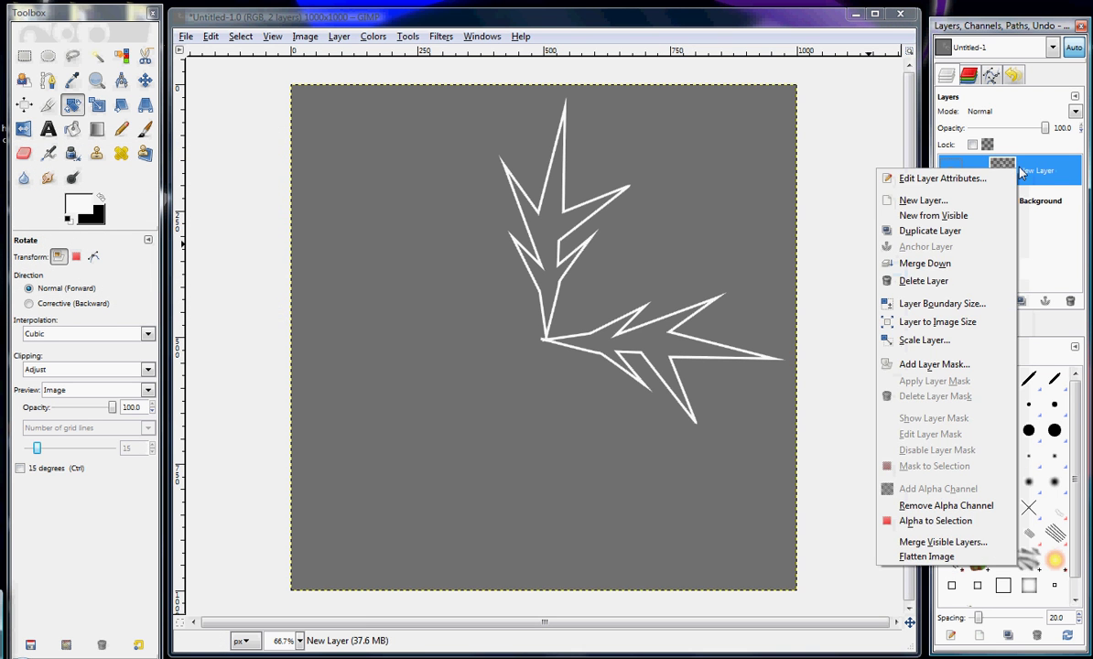
{"action": "left_click", "coordinate": [934, 231]}
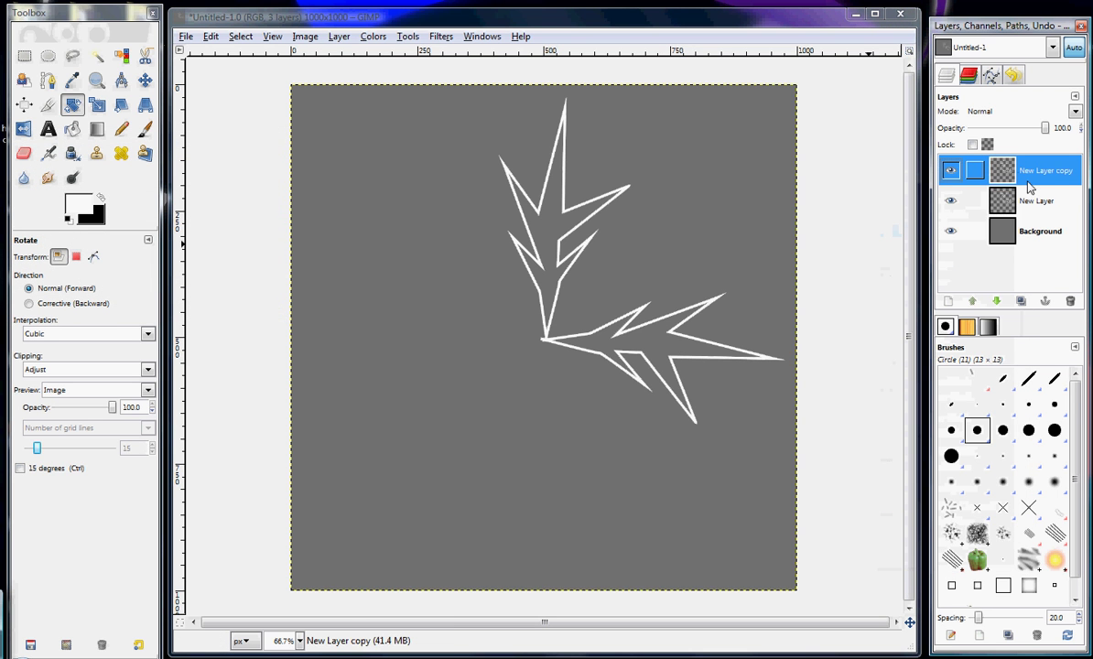
{"action": "left_click", "coordinate": [436, 164]}
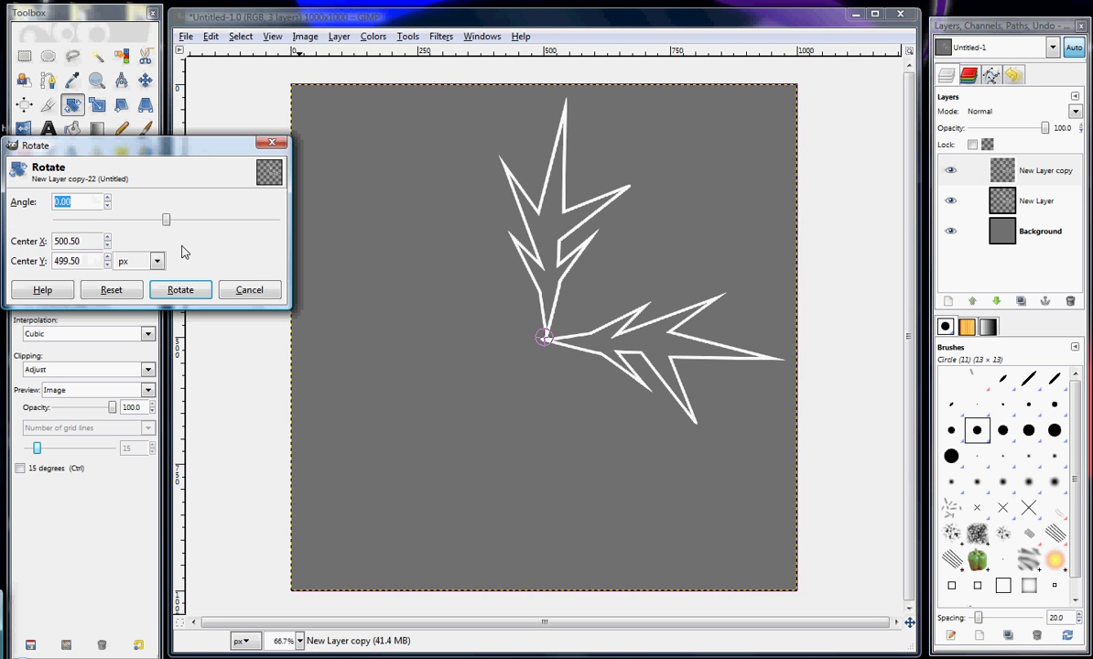
{"action": "left_click_drag", "start_coordinate": [171, 226], "coordinate": [245, 229]}
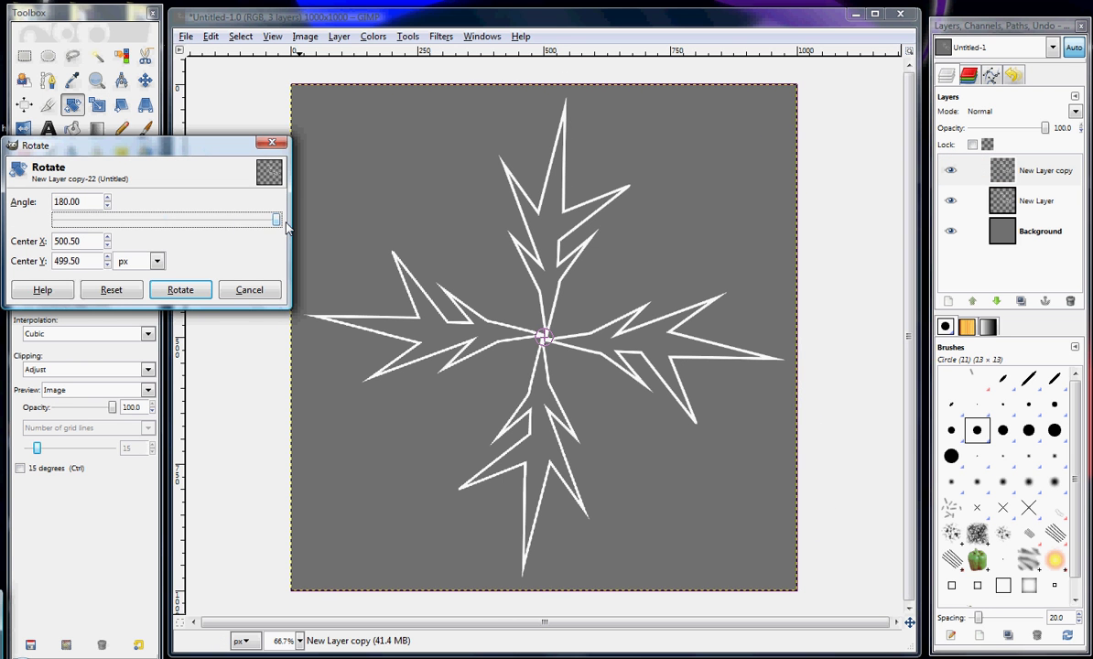
{"action": "left_click", "coordinate": [179, 290]}
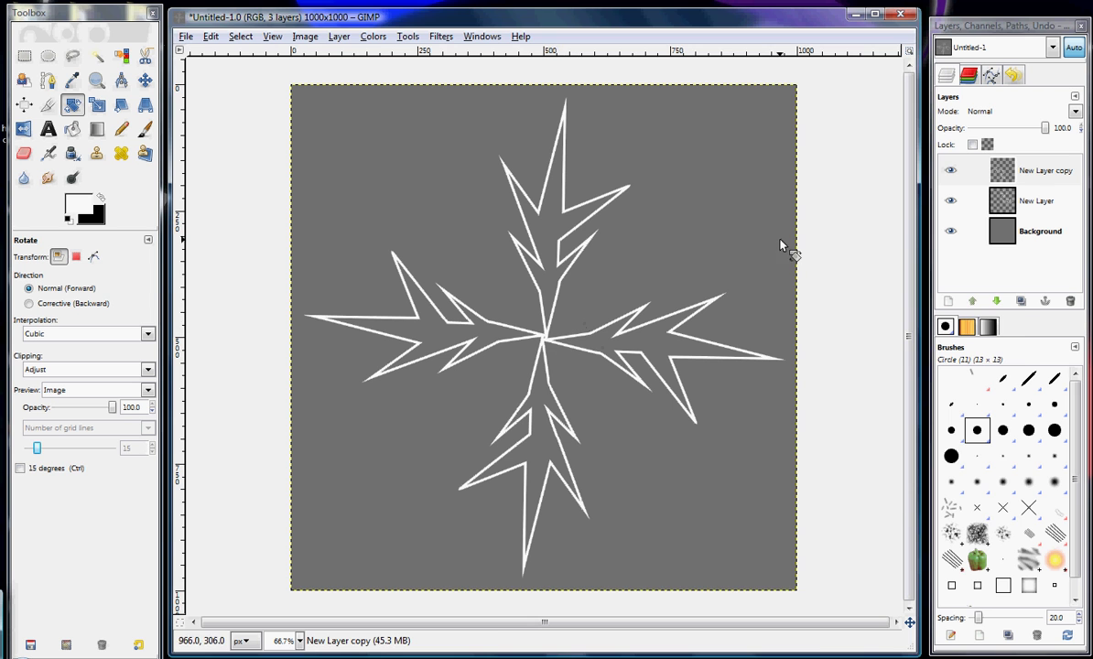
Merge the top copy into New Layer and duplicate the four-armed star layer
{"action": "right_click", "coordinate": [1066, 171]}
{"action": "left_click", "coordinate": [927, 215]}
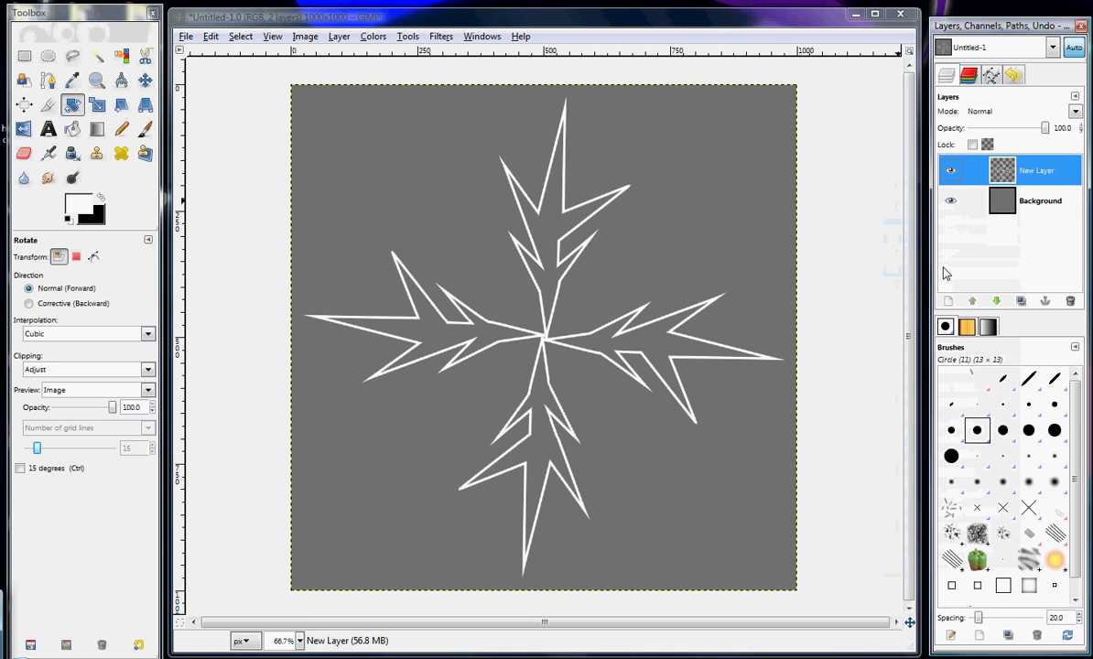
{"action": "right_click", "coordinate": [955, 170]}
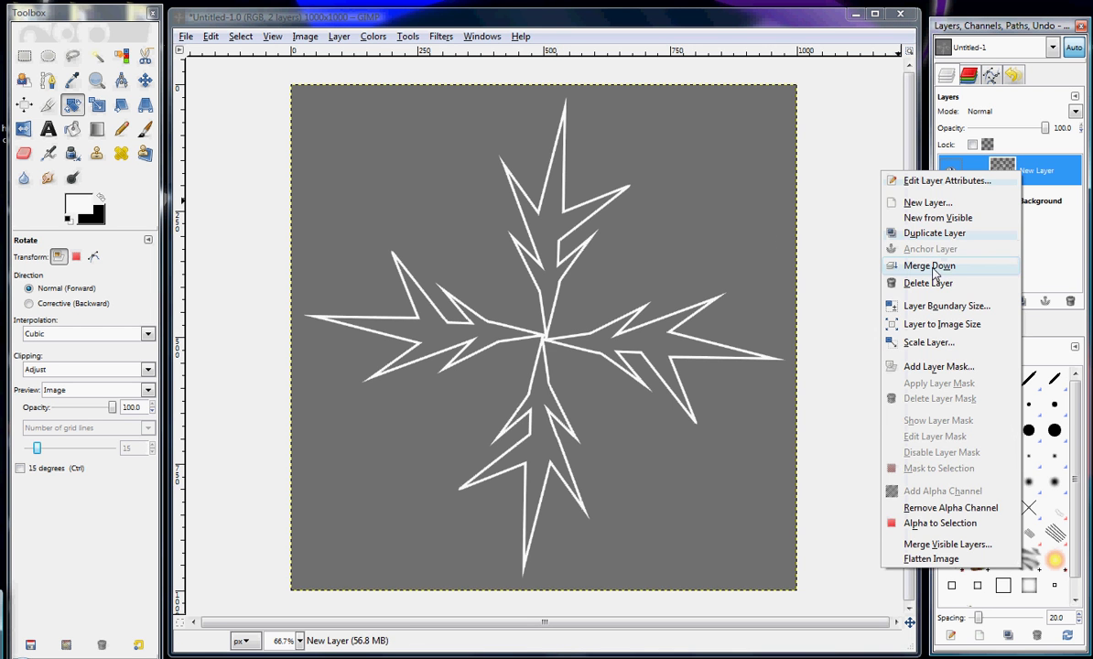
{"action": "left_click", "coordinate": [934, 233]}
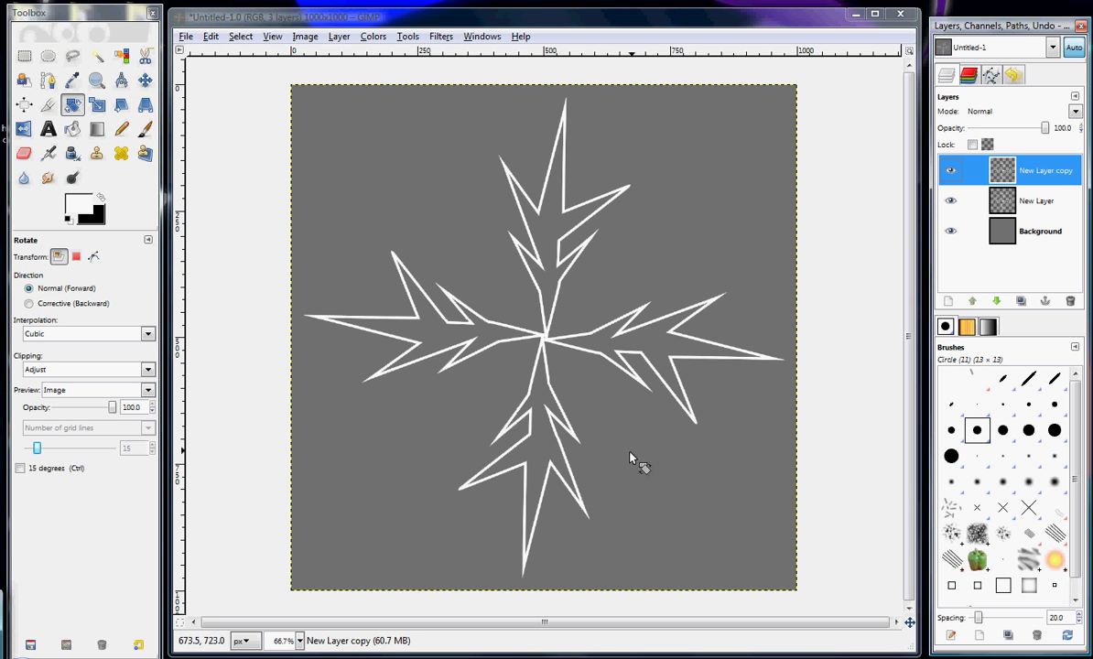
Rotate the star copy 45° about the canvas centre
{"action": "left_click", "coordinate": [97, 104]}
{"action": "left_click", "coordinate": [72, 106]}
{"action": "left_click", "coordinate": [403, 163]}
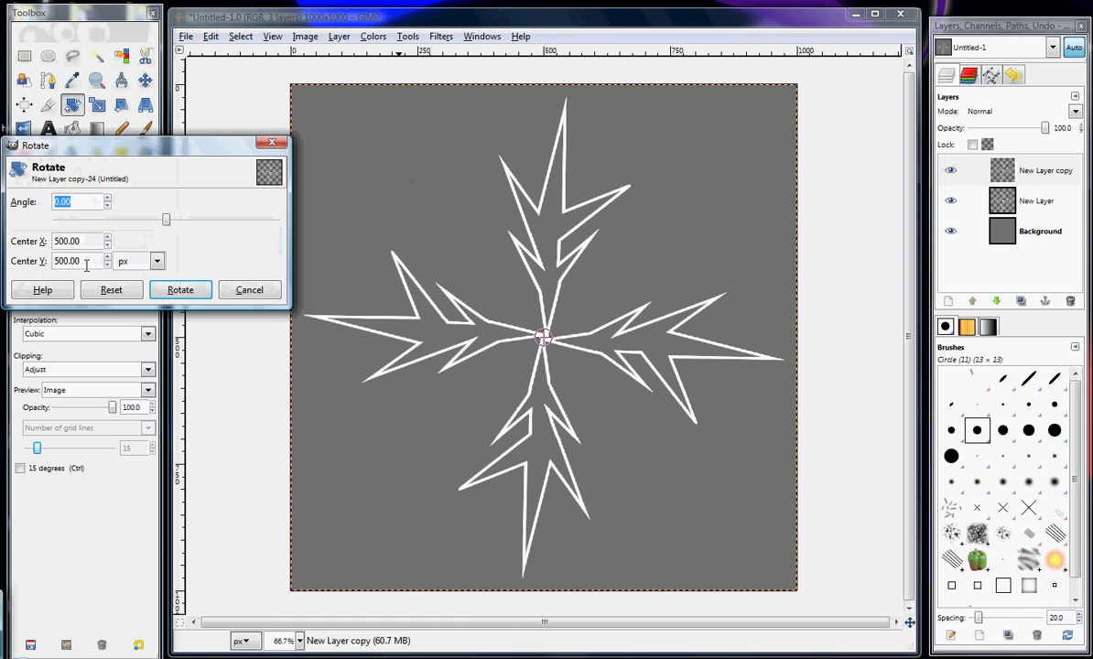
{"action": "type", "text": "45"}
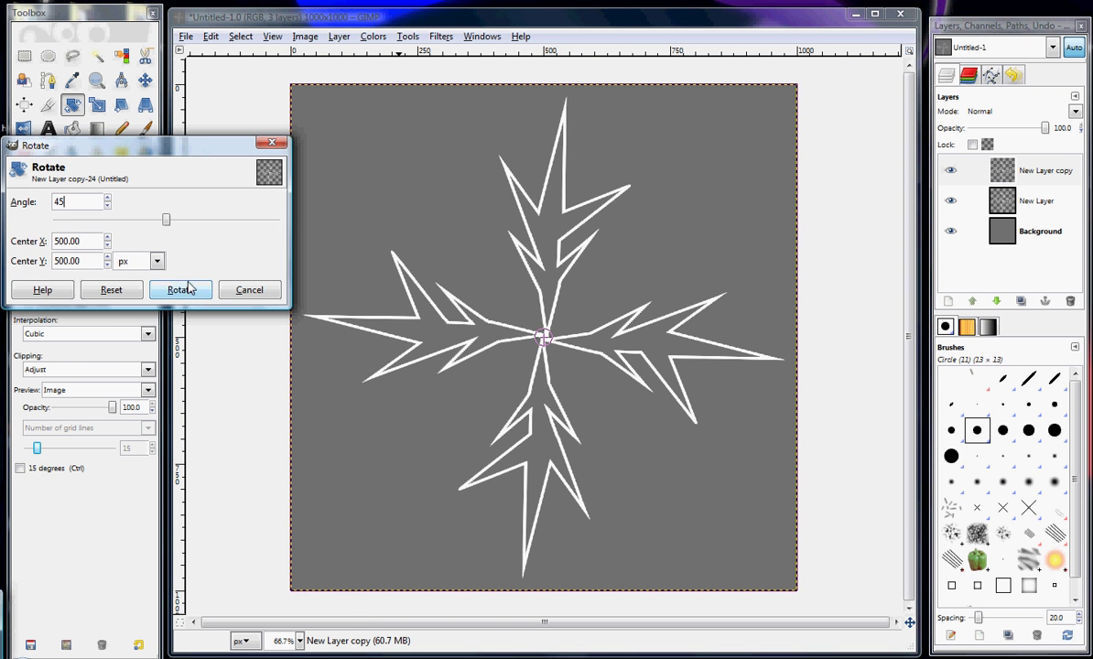
{"action": "left_click", "coordinate": [181, 289]}
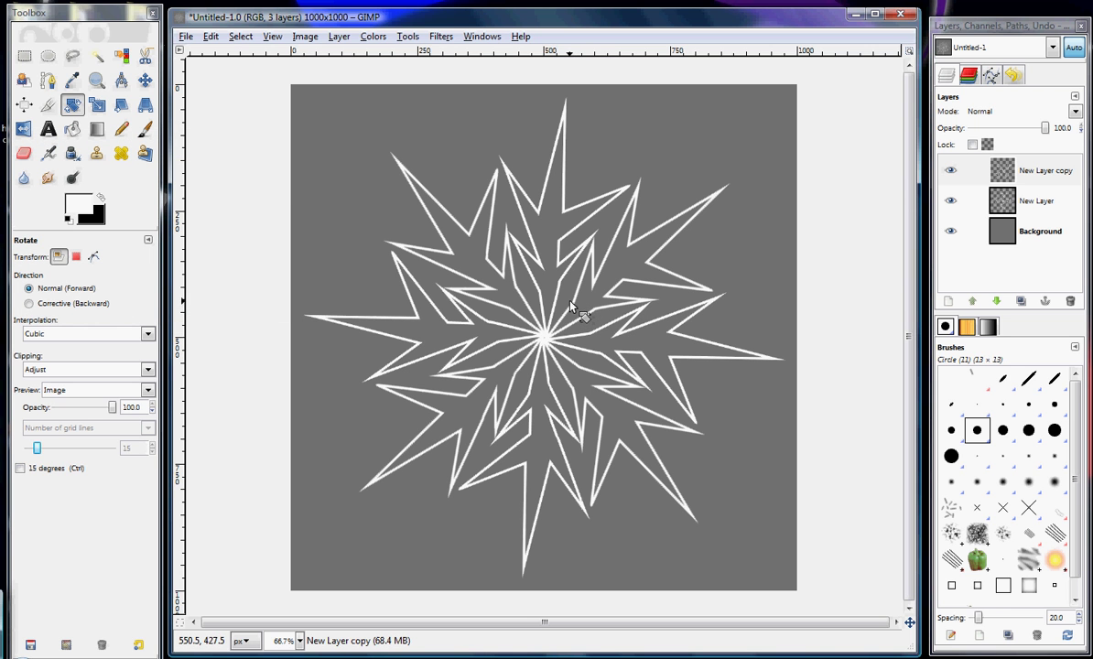
{"action": "right_click", "coordinate": [1025, 172]}
Merge the 45° copy into New Layer and duplicate the eight-armed star layer
{"action": "left_click", "coordinate": [938, 280]}
{"action": "right_click", "coordinate": [966, 164]}
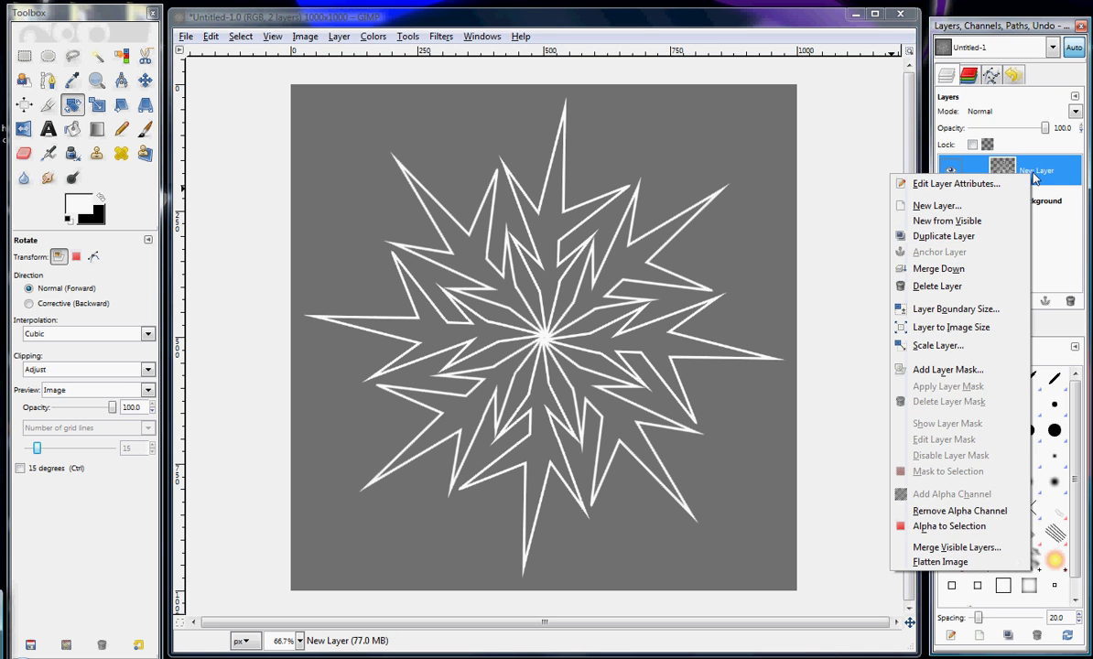
{"action": "left_click", "coordinate": [945, 239]}
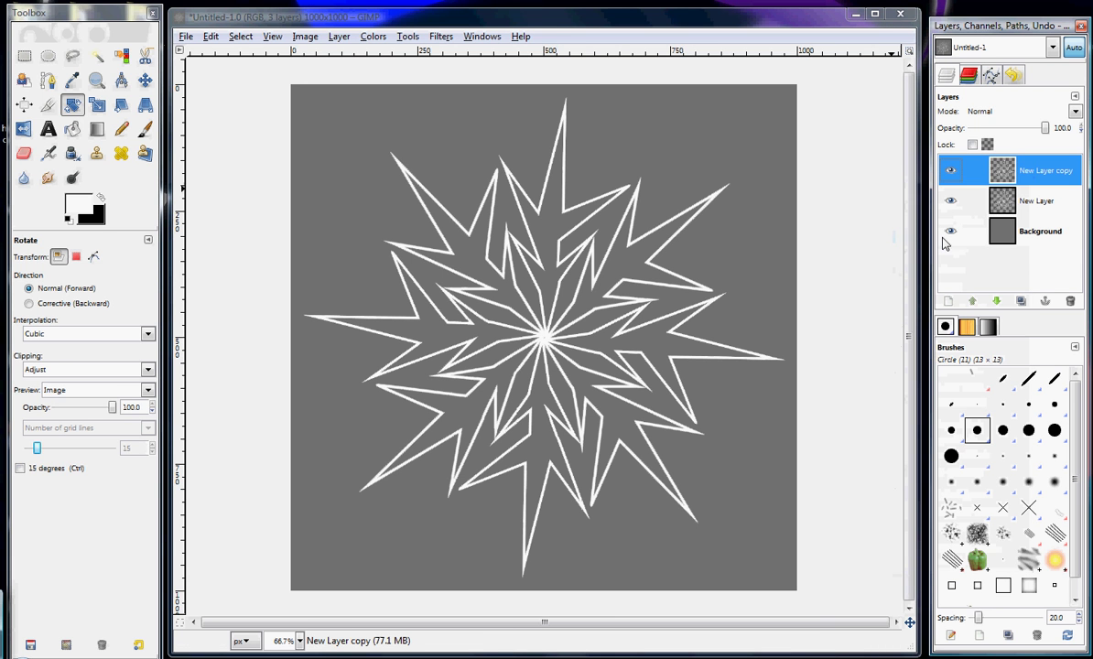
With Bucket Fill selected, remove red from the foreground colour to get cyan
{"action": "left_click", "coordinate": [73, 129]}
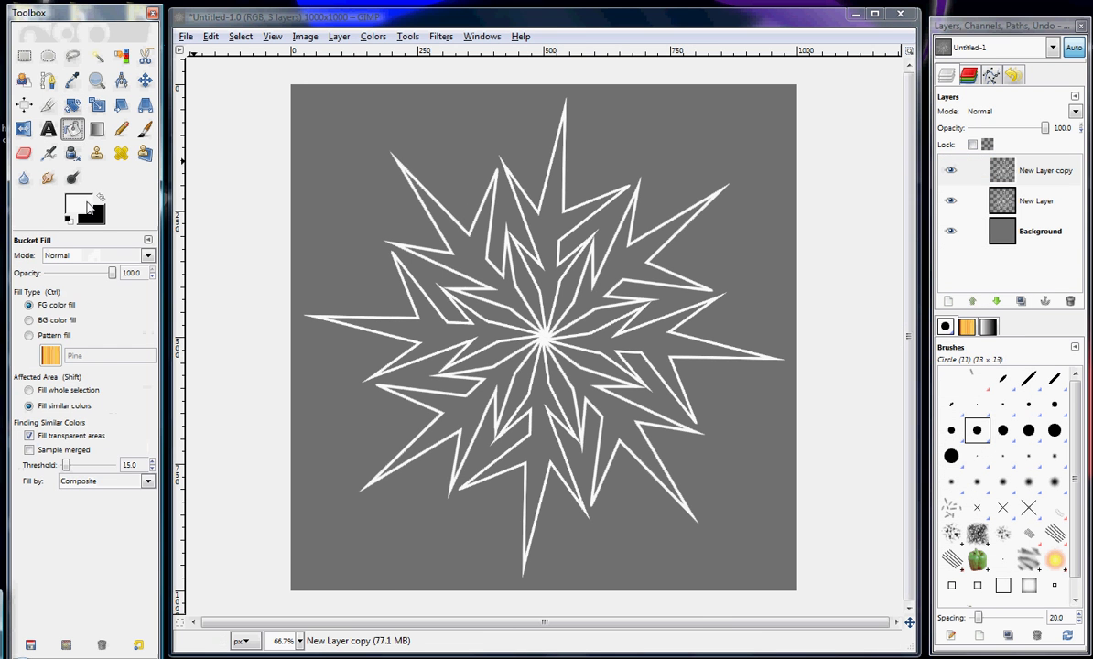
{"action": "left_click", "coordinate": [83, 203]}
{"action": "left_click_drag", "start_coordinate": [212, 494], "coordinate": [175, 497]}
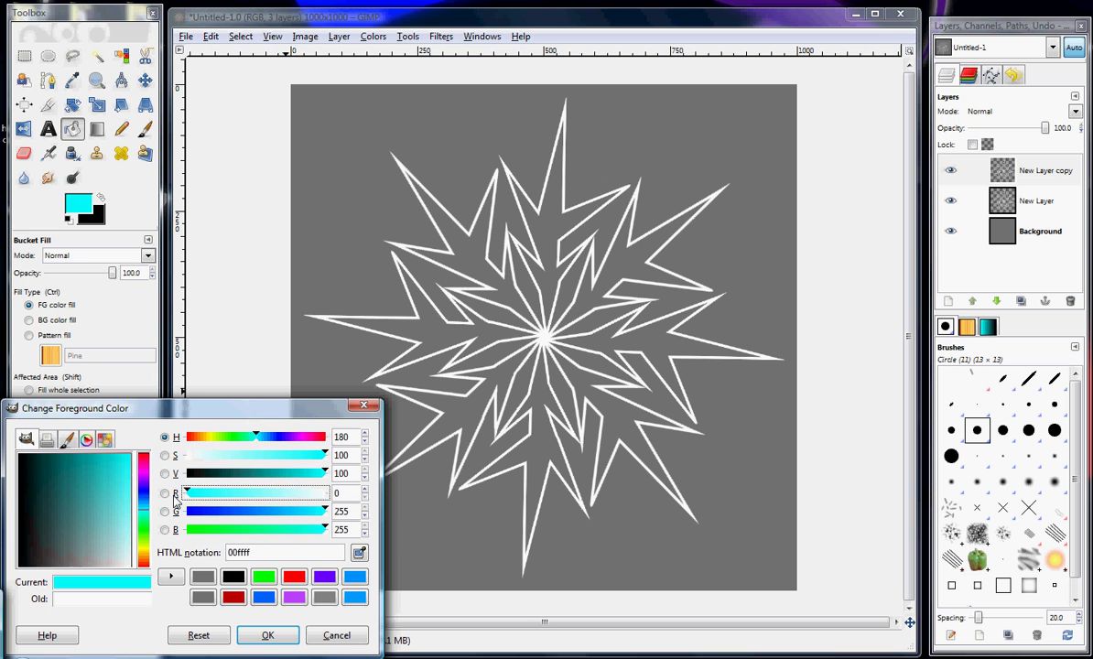
Turn the foreground colour blue and fill the top star copy with it
{"action": "left_click_drag", "start_coordinate": [284, 517], "coordinate": [251, 513]}
{"action": "left_click", "coordinate": [267, 635]}
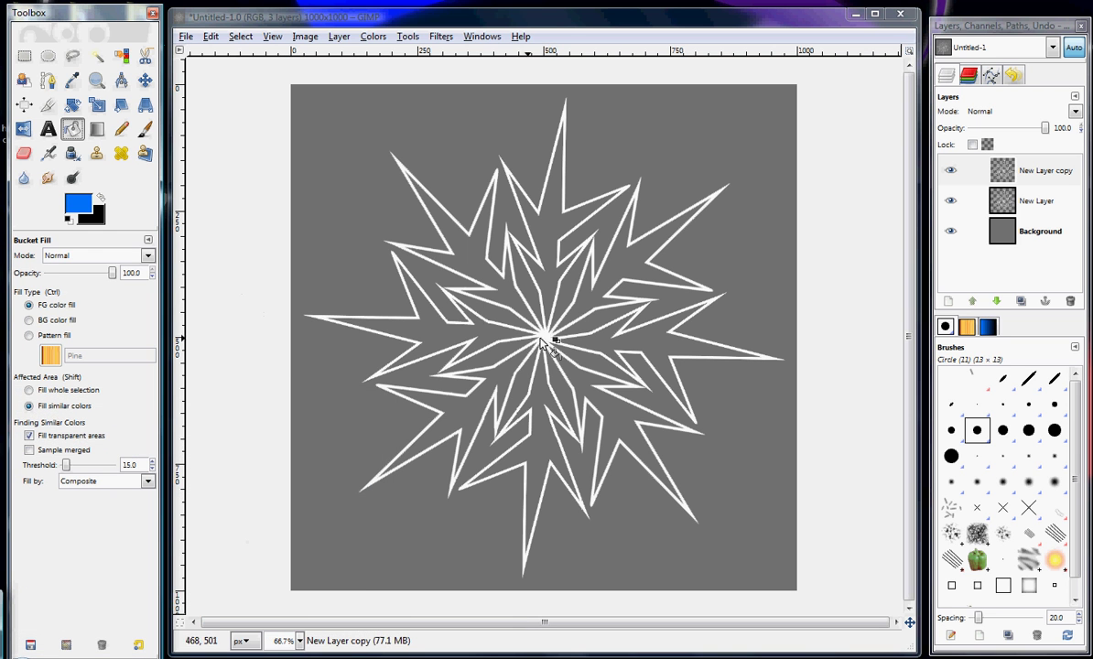
{"action": "left_click", "coordinate": [511, 324]}
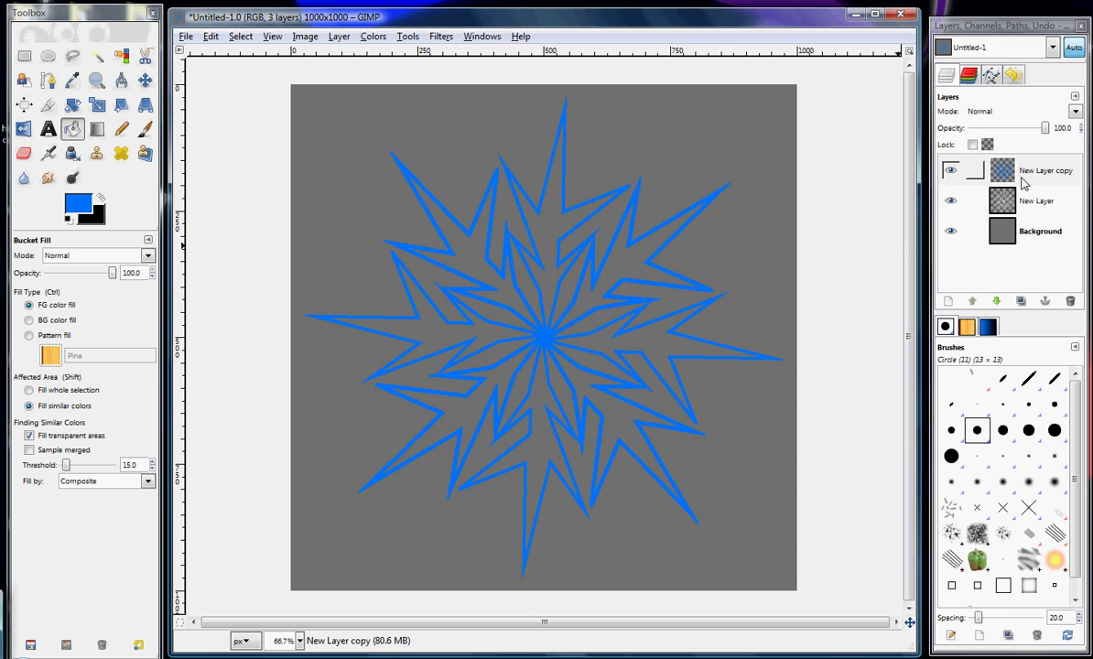
Apply a Gaussian Blur with a 25 px radius to the blue star
{"action": "left_click", "coordinate": [440, 37]}
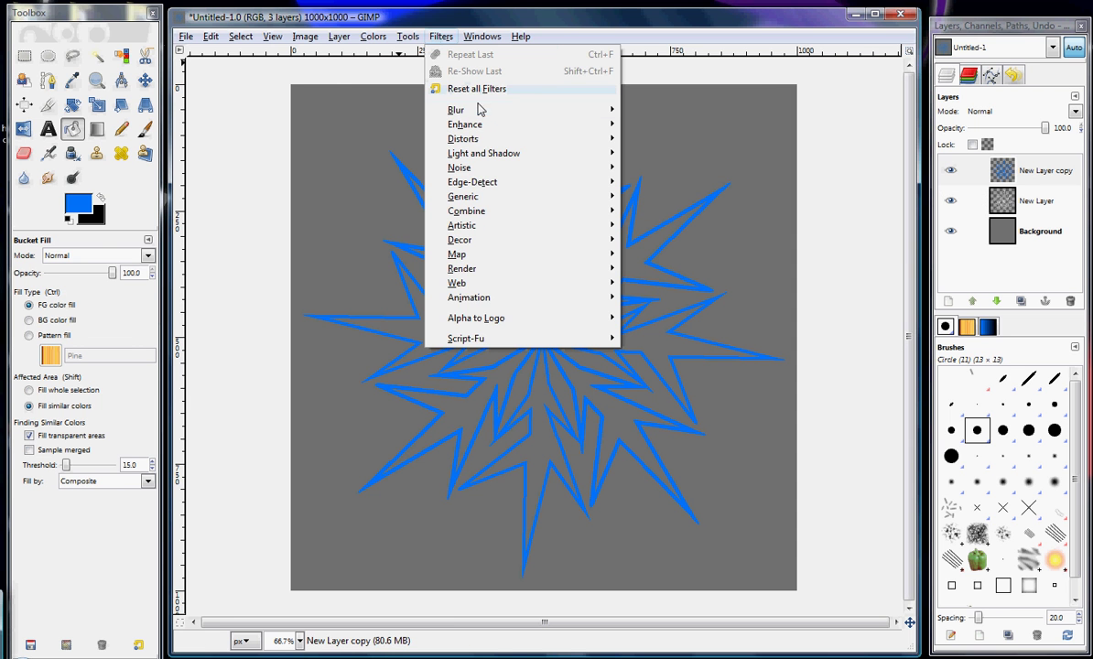
{"action": "mouse_move", "coordinate": [478, 108]}
{"action": "left_click", "coordinate": [655, 117]}
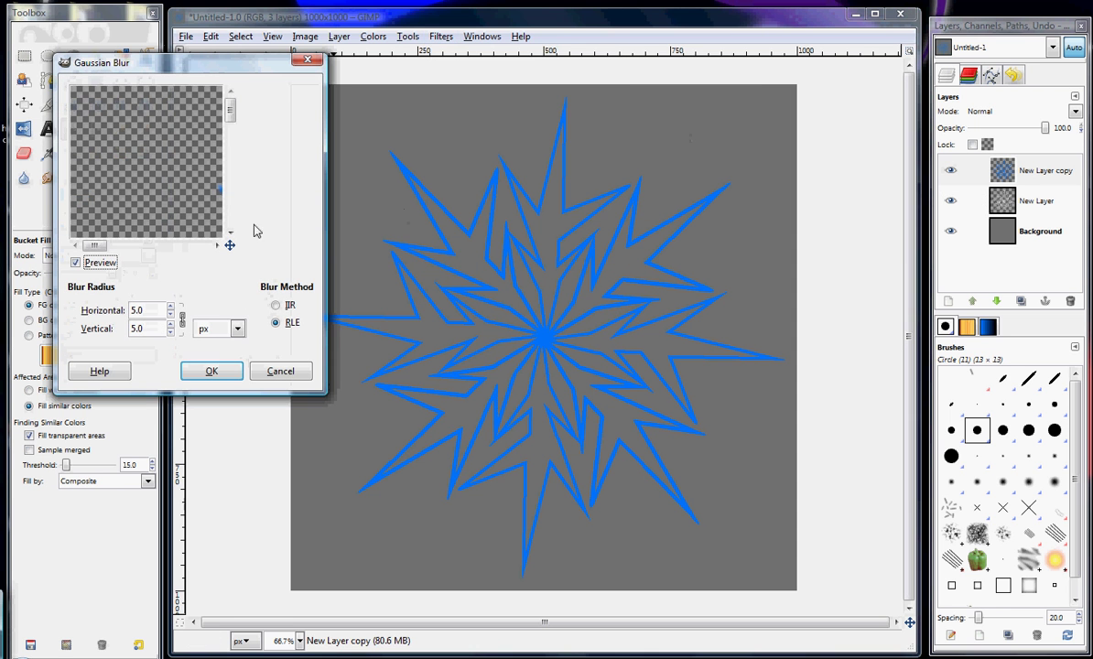
{"action": "left_click_drag", "start_coordinate": [97, 245], "coordinate": [114, 246]}
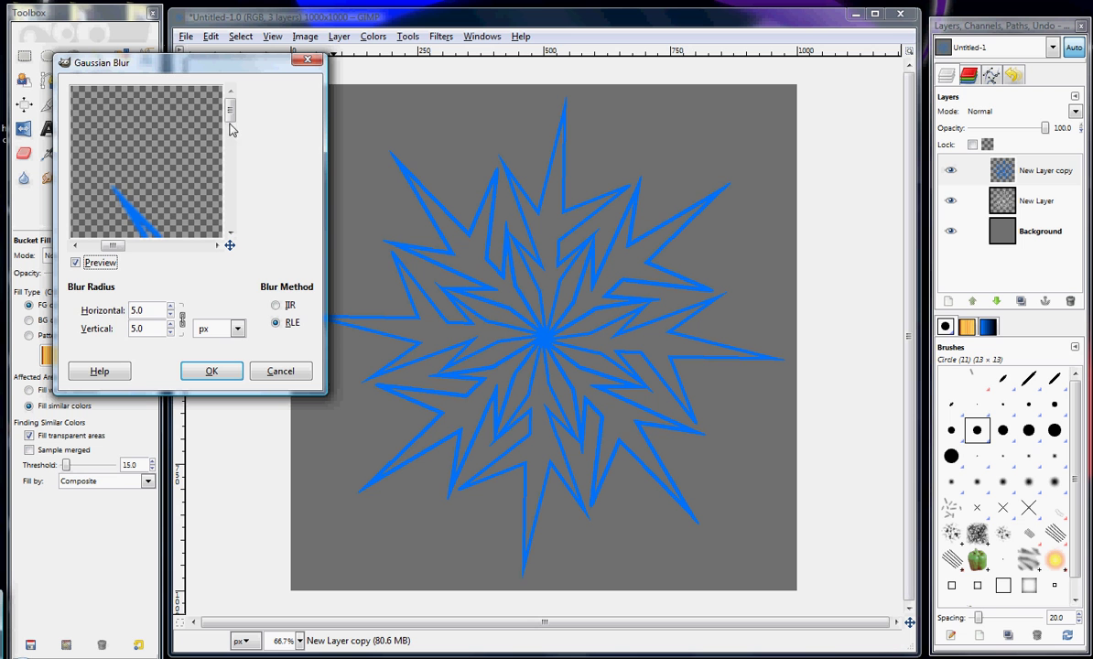
{"action": "left_click_drag", "start_coordinate": [232, 129], "coordinate": [232, 136]}
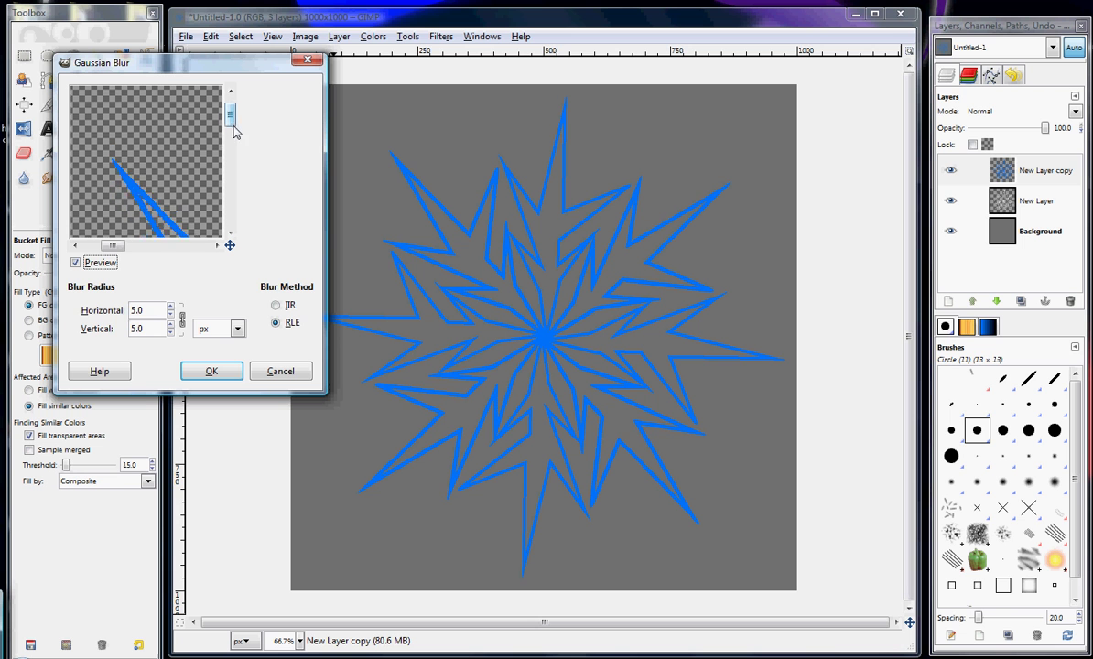
{"action": "left_click", "coordinate": [171, 308]}
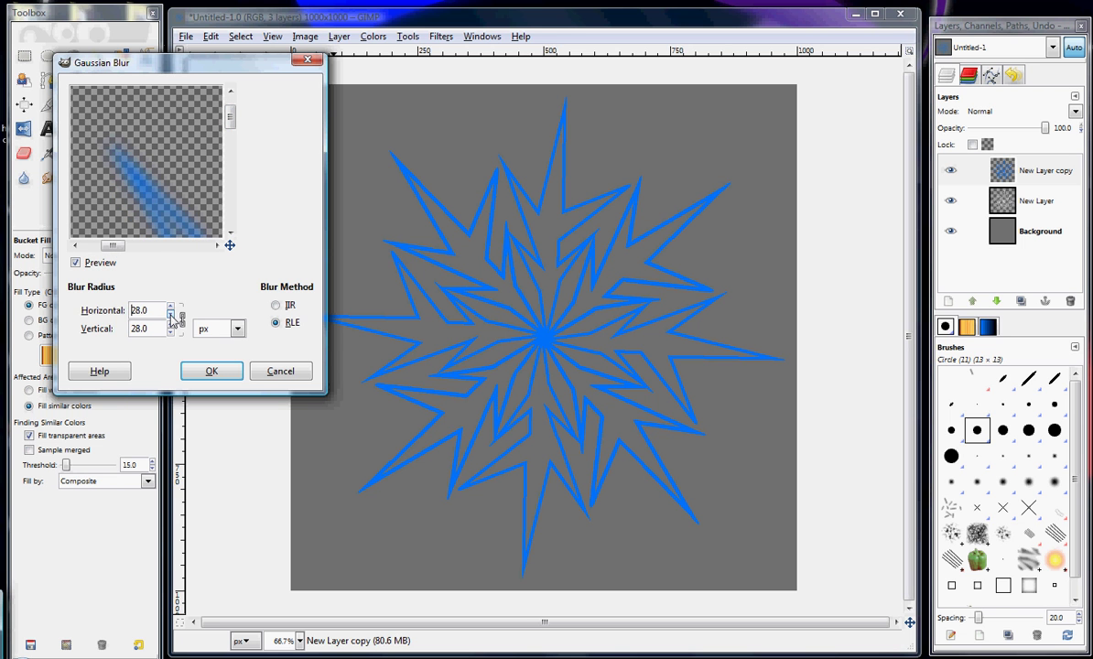
{"action": "left_click", "coordinate": [214, 369]}
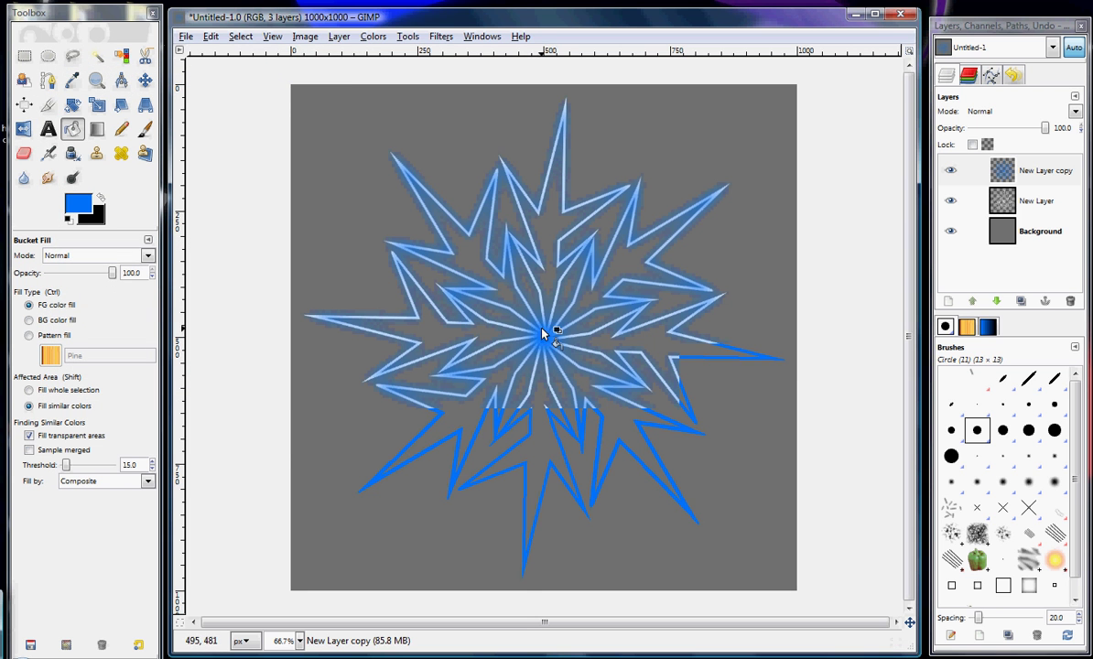
Duplicate the blurred star layer and merge the copy down to strengthen the glow
{"action": "right_click", "coordinate": [1040, 176]}
{"action": "left_click", "coordinate": [884, 234]}
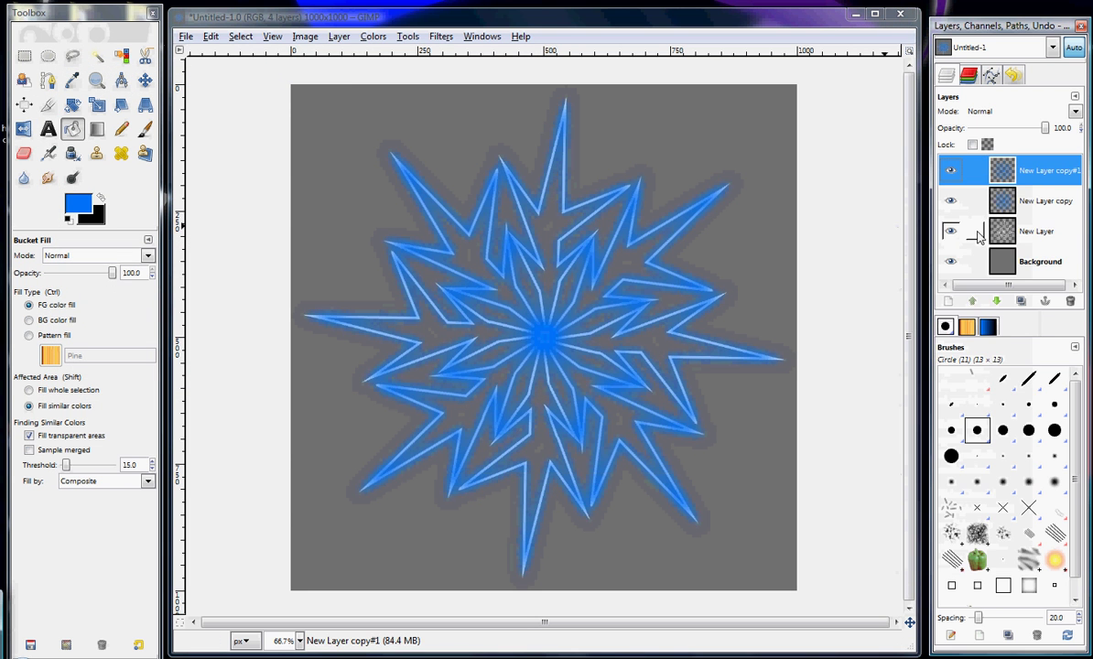
{"action": "right_click", "coordinate": [952, 171]}
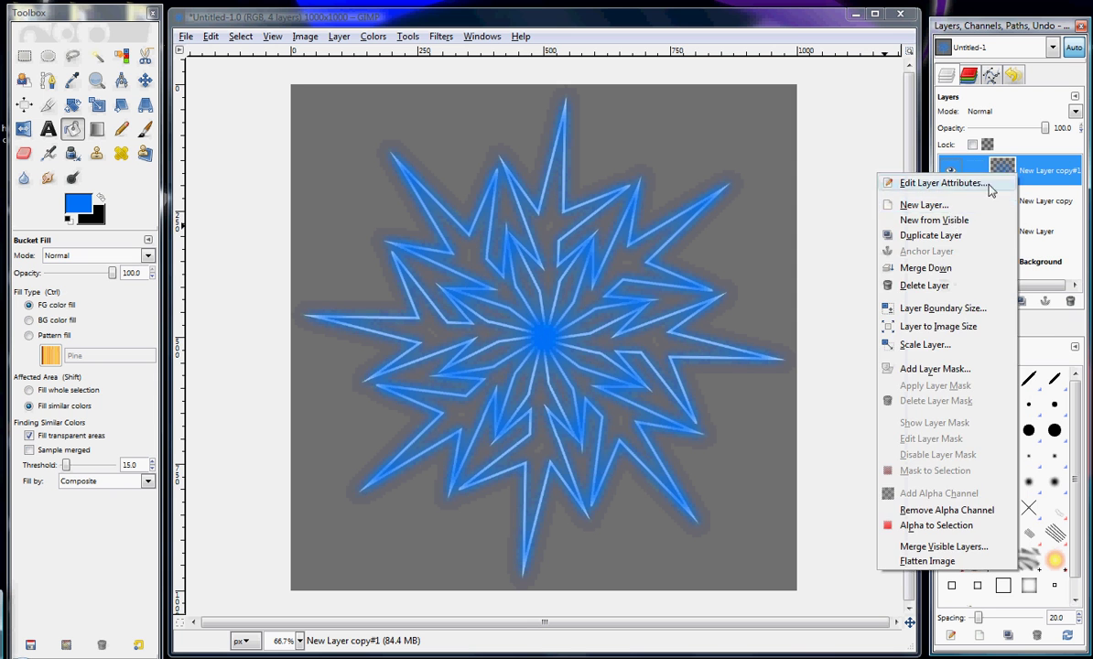
{"action": "left_click", "coordinate": [925, 267]}
{"action": "left_click_drag", "start_coordinate": [998, 171], "coordinate": [1038, 217]}
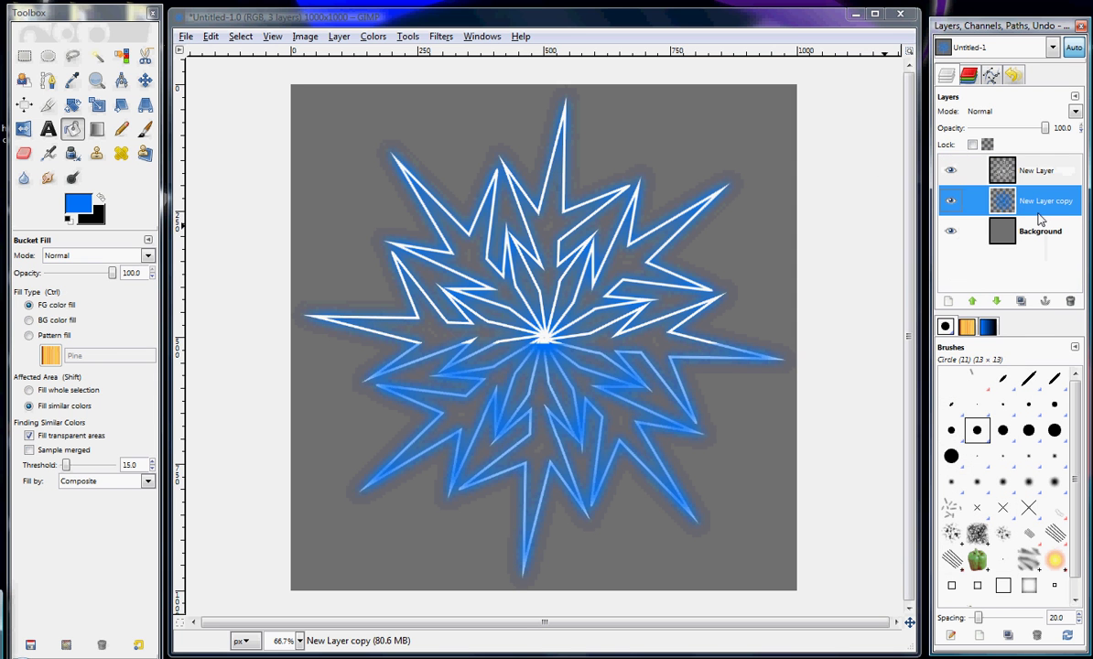
Select New Layer, set the blur rate to zero, and apply the Blur filter to it
{"action": "left_click", "coordinate": [1030, 174]}
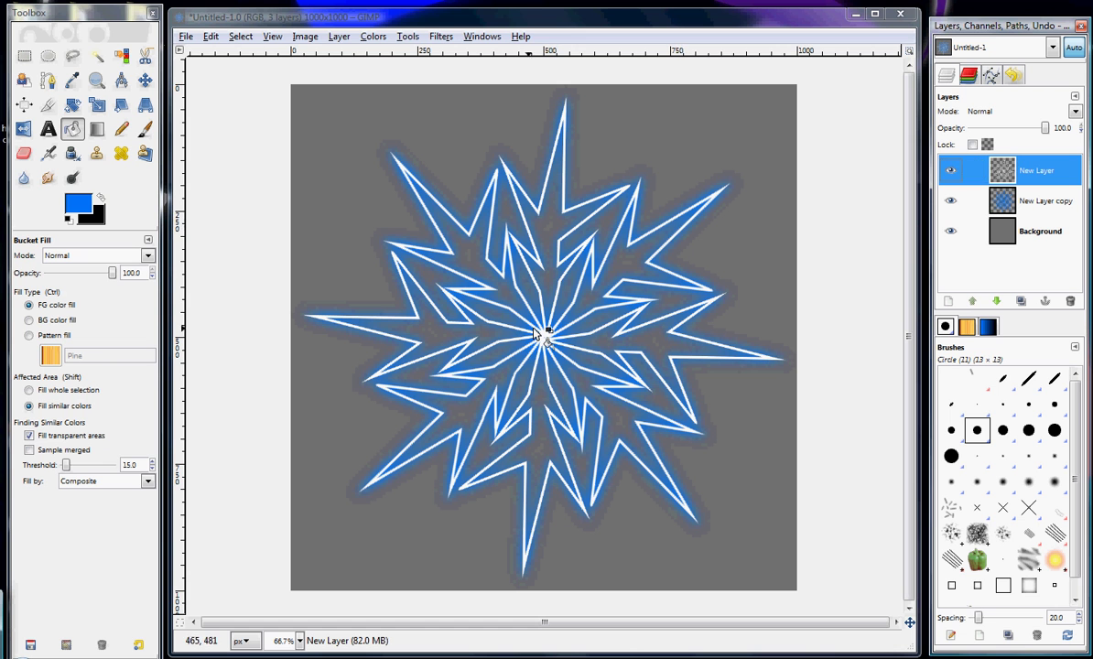
{"action": "left_click", "coordinate": [24, 178]}
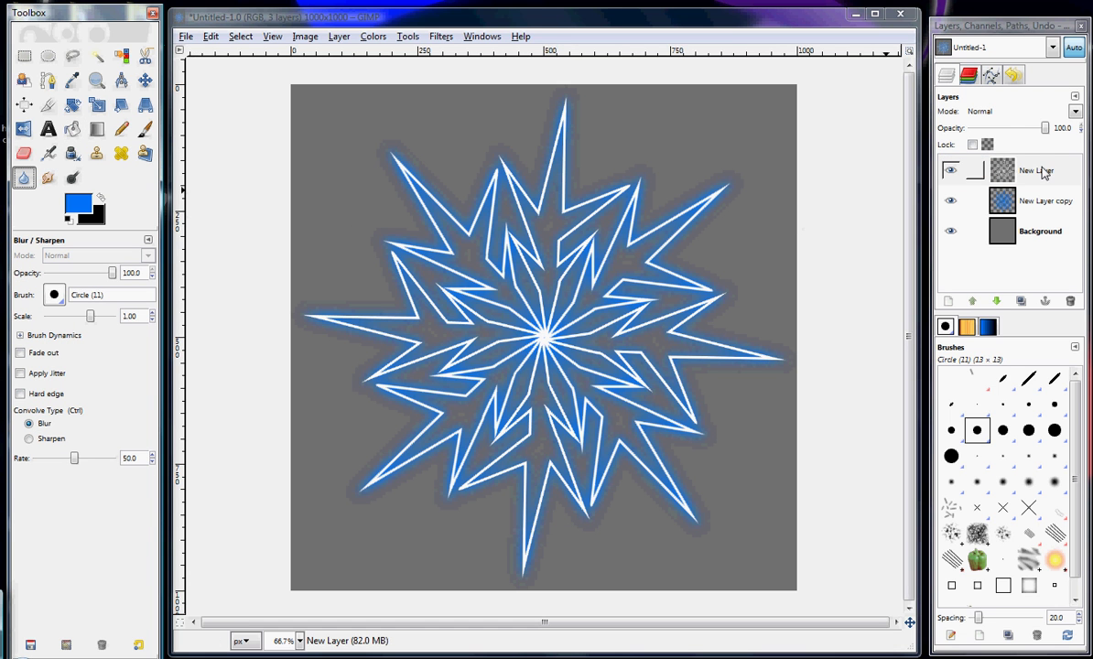
{"action": "left_click_drag", "start_coordinate": [73, 458], "coordinate": [27, 461]}
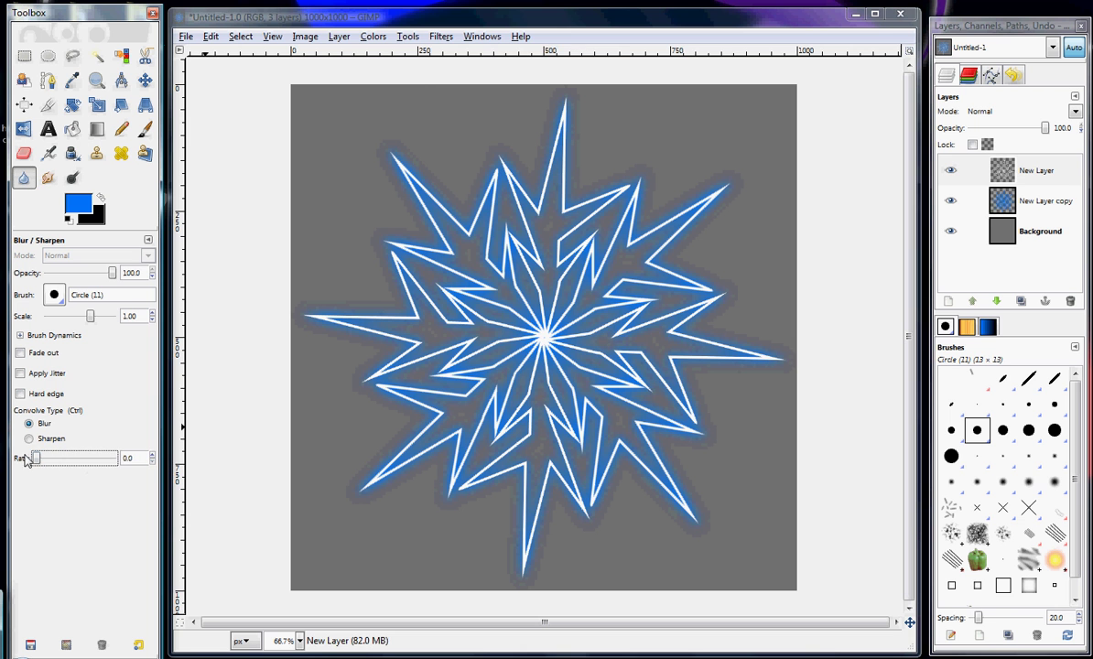
{"action": "scroll", "coordinate": [142, 453], "scroll_direction": "up", "scroll_amount": 1}
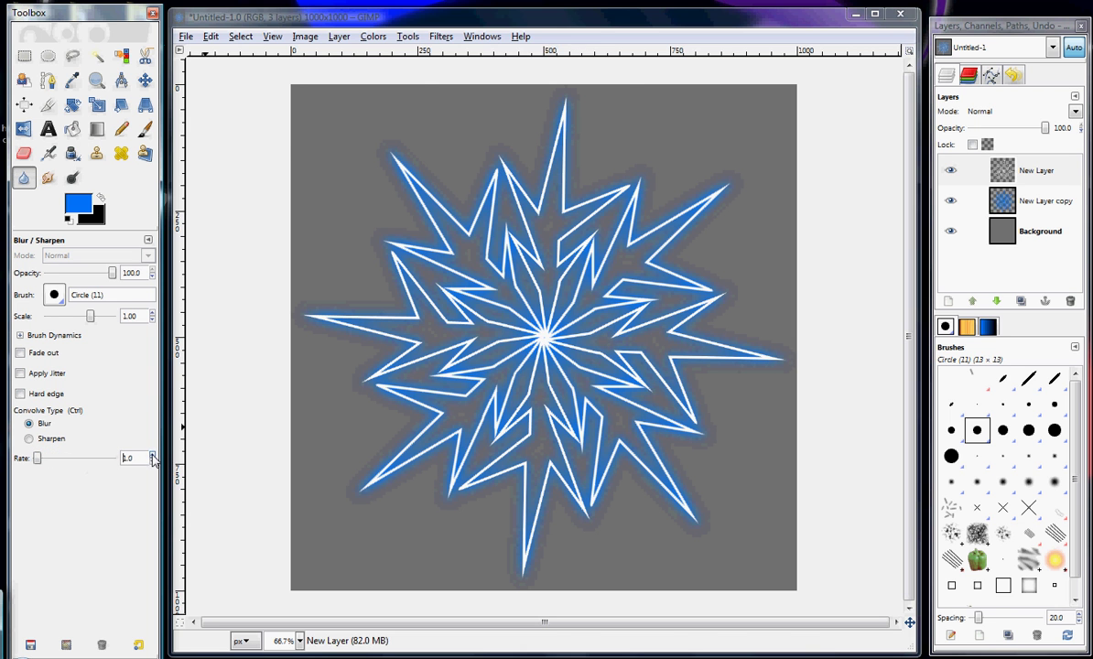
{"action": "left_click", "coordinate": [441, 36]}
{"action": "mouse_move", "coordinate": [549, 127]}
{"action": "left_click", "coordinate": [664, 130]}
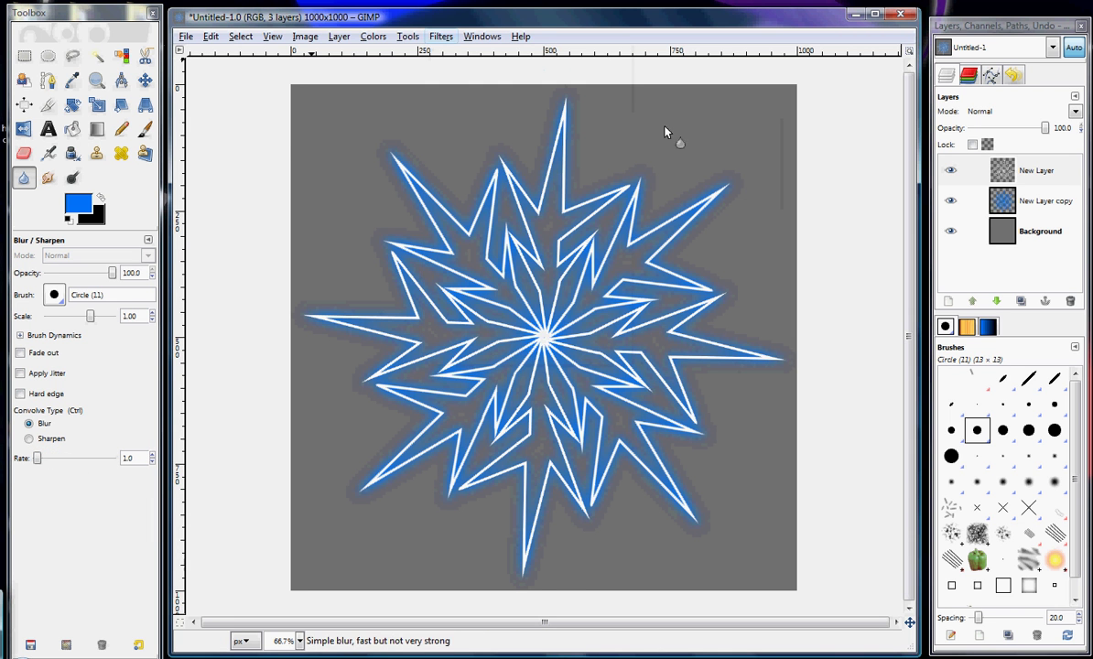
Merge New Layer down into New Layer copy and toggle its visibility to check
{"action": "right_click", "coordinate": [1029, 180]}
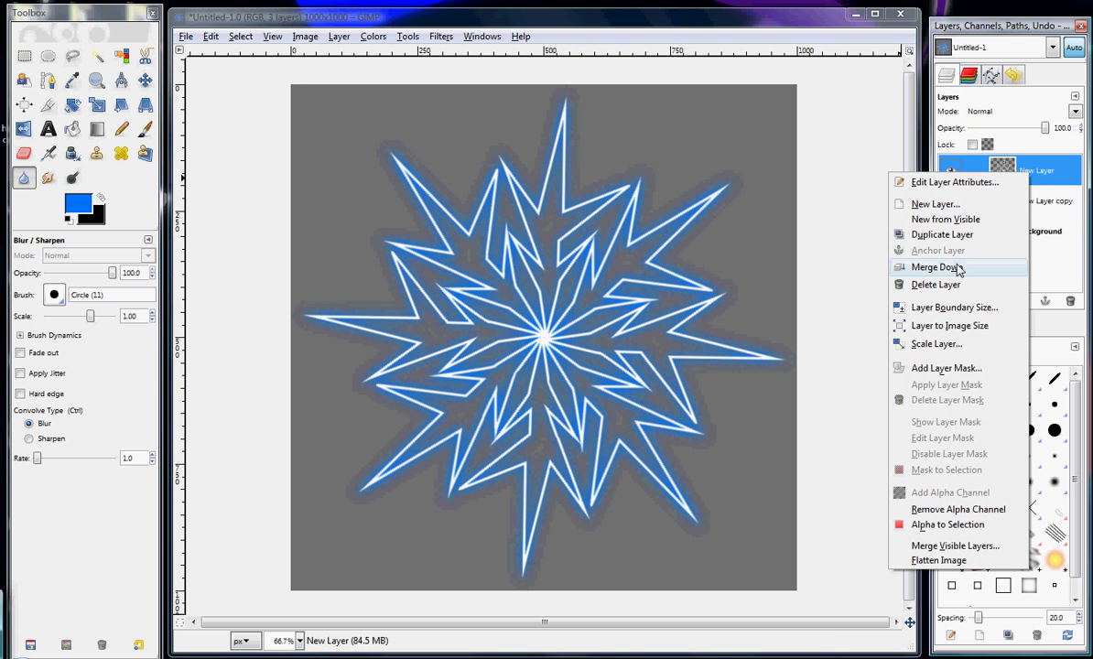
{"action": "left_click", "coordinate": [943, 267]}
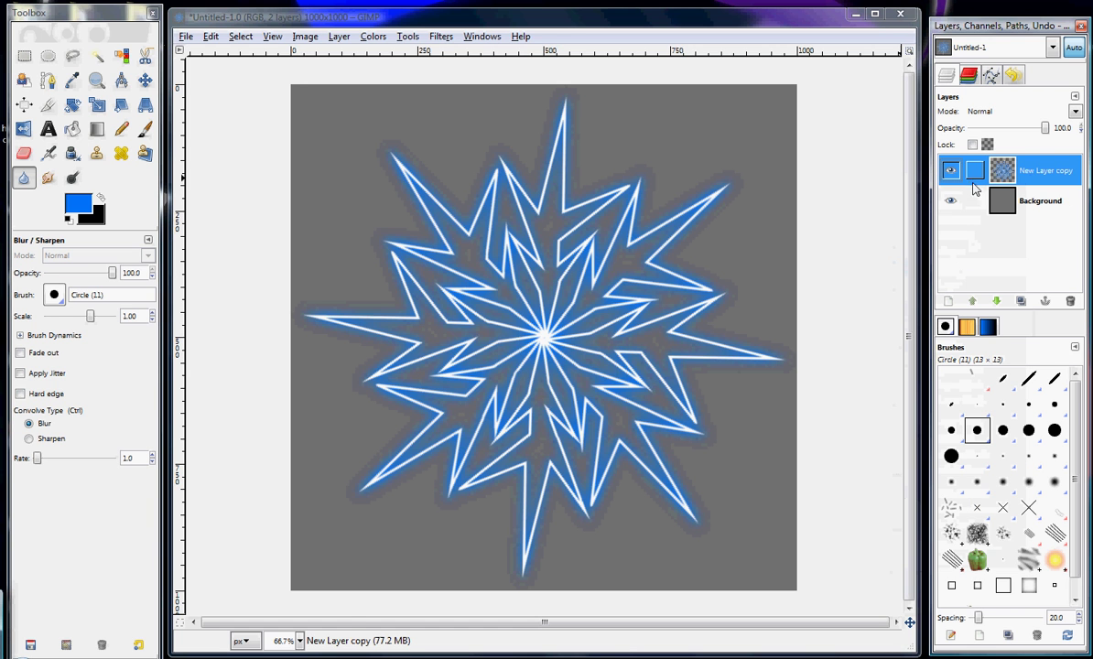
{"action": "left_click", "coordinate": [951, 170]}
{"action": "left_click", "coordinate": [951, 170]}
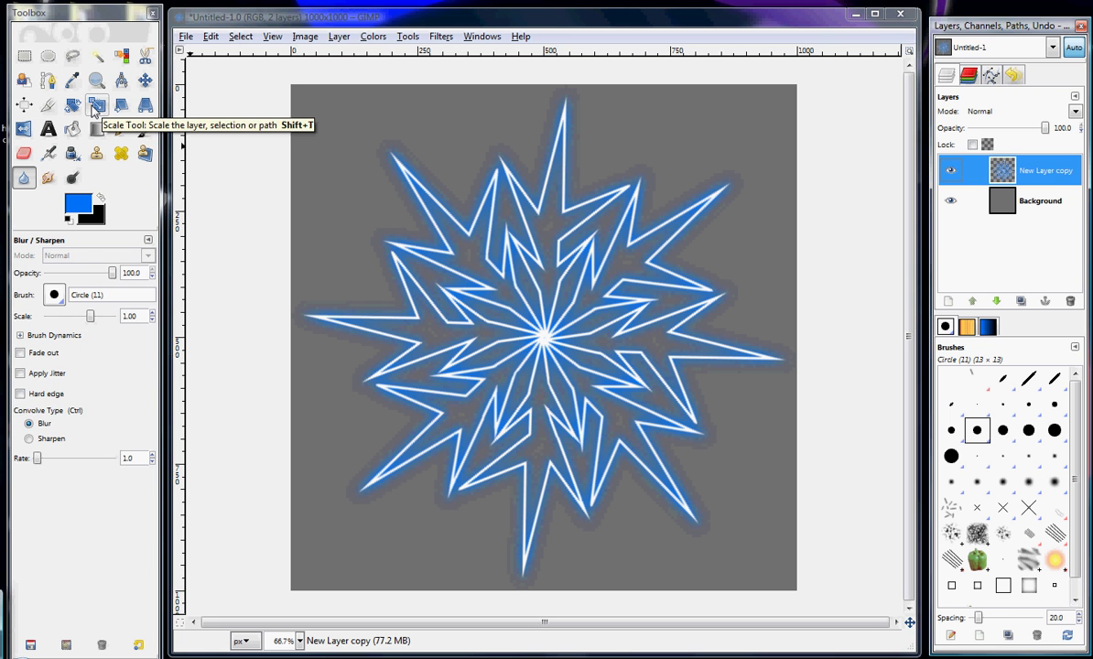
Scale the glowing star proportionally from 1418 to 1067 px square and move it near the centre
{"action": "left_click", "coordinate": [95, 108]}
{"action": "left_click", "coordinate": [364, 206]}
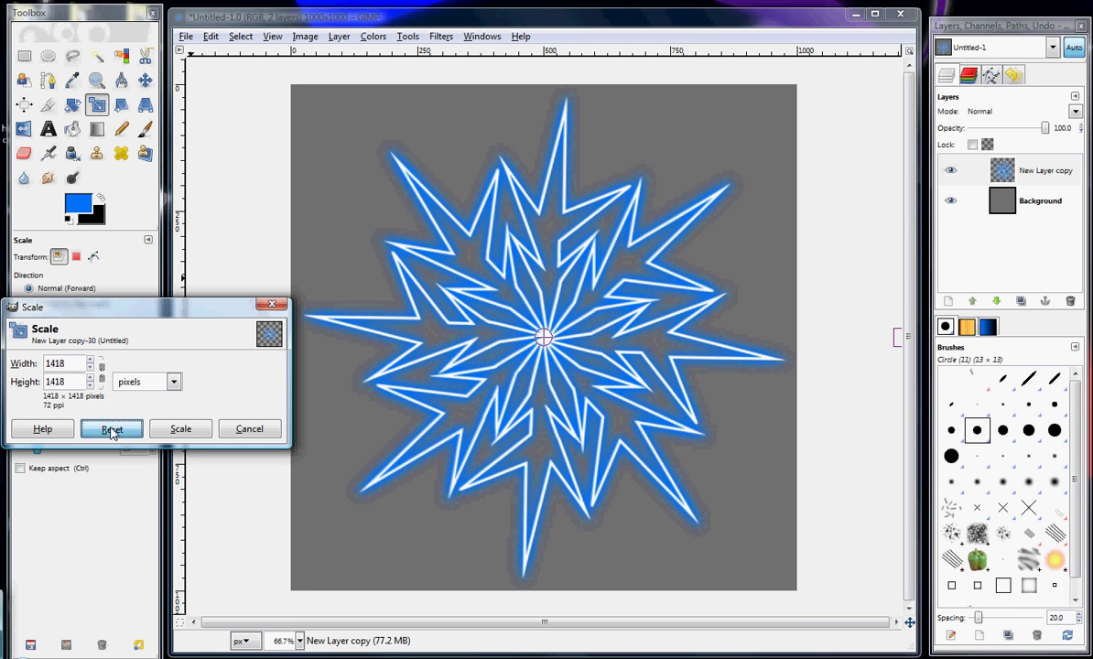
{"action": "left_click", "coordinate": [102, 374]}
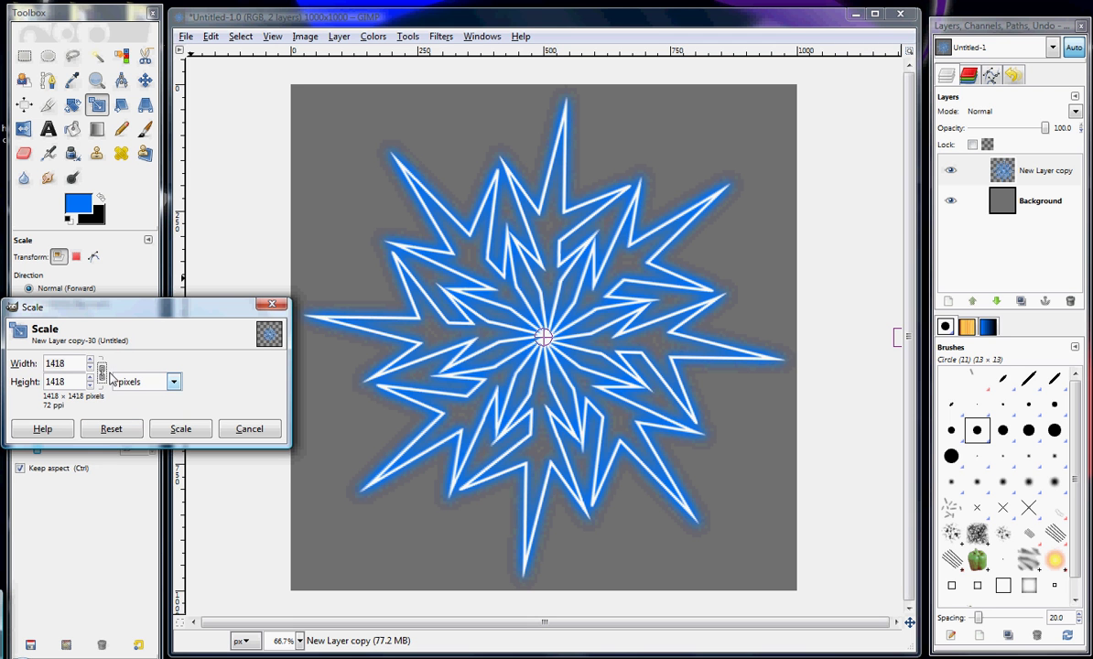
{"action": "left_click_drag", "start_coordinate": [320, 99], "coordinate": [487, 249]}
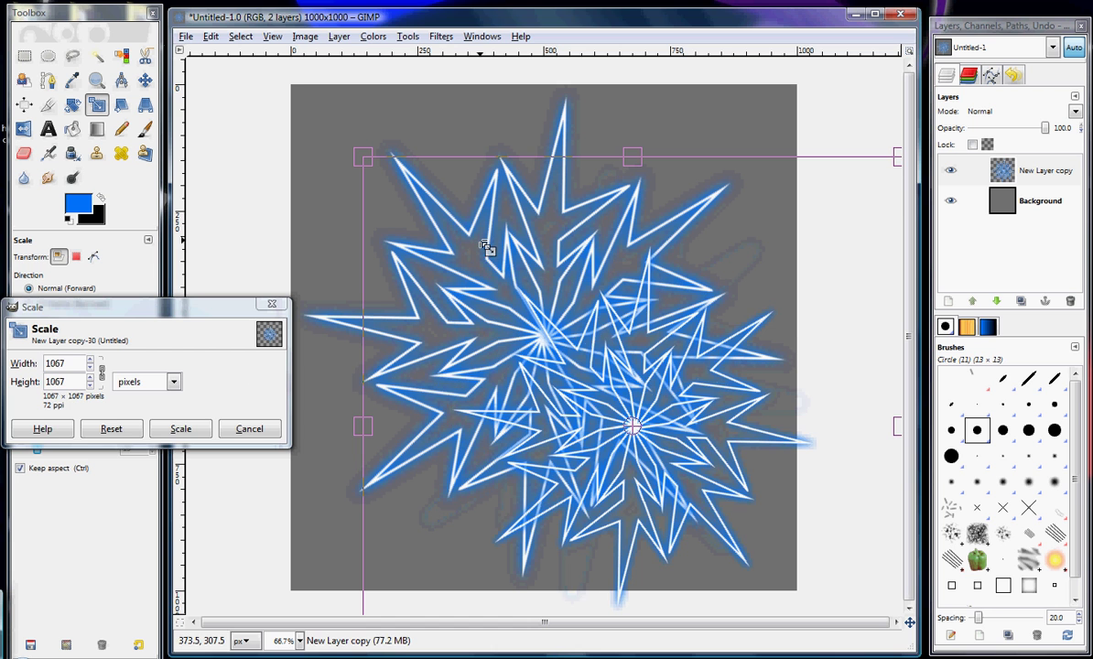
{"action": "left_click", "coordinate": [180, 428]}
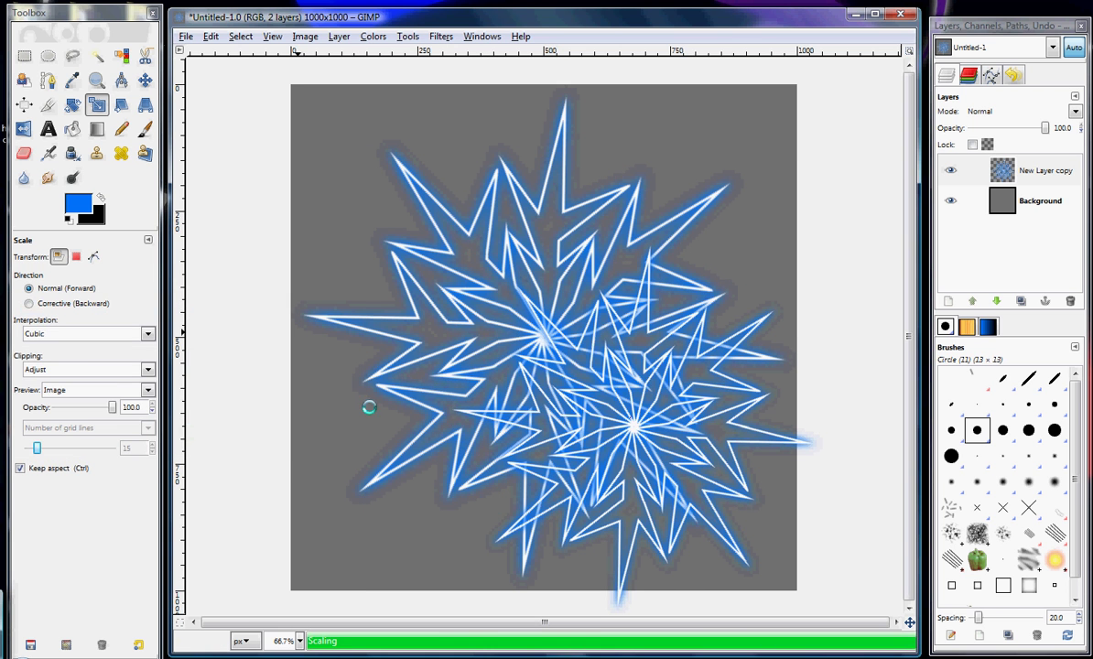
{"action": "left_click", "coordinate": [144, 80]}
{"action": "left_click_drag", "start_coordinate": [637, 431], "coordinate": [600, 369]}
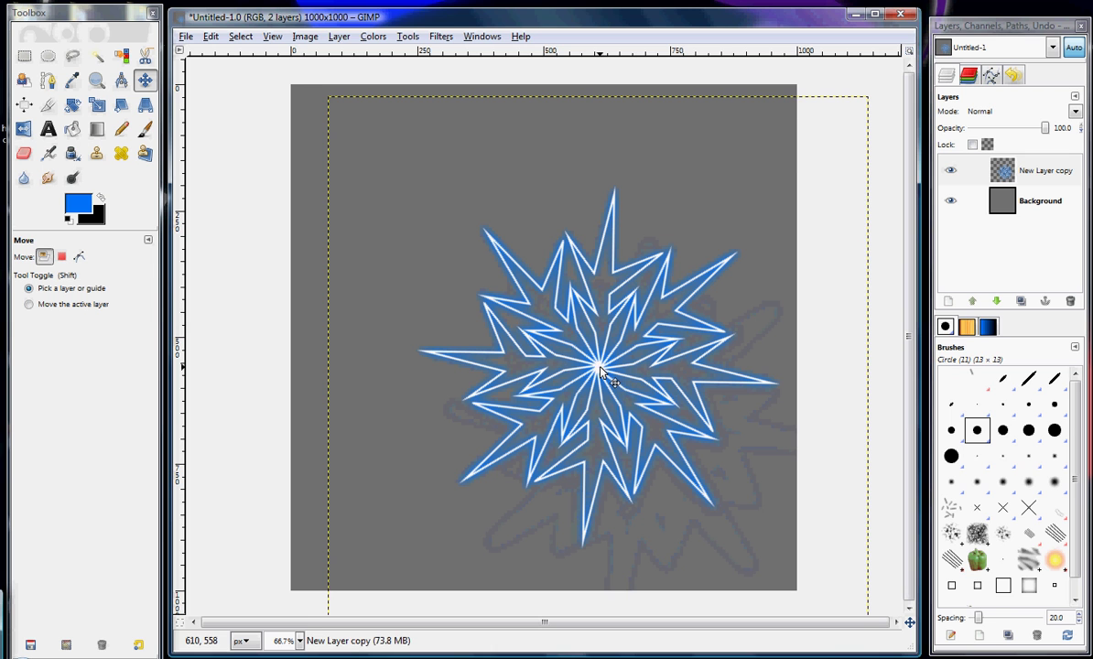
Duplicate the snowflake layer twice into New Layer copy#1 and copy#2, hiding the two lower copies
{"action": "right_click", "coordinate": [1023, 174]}
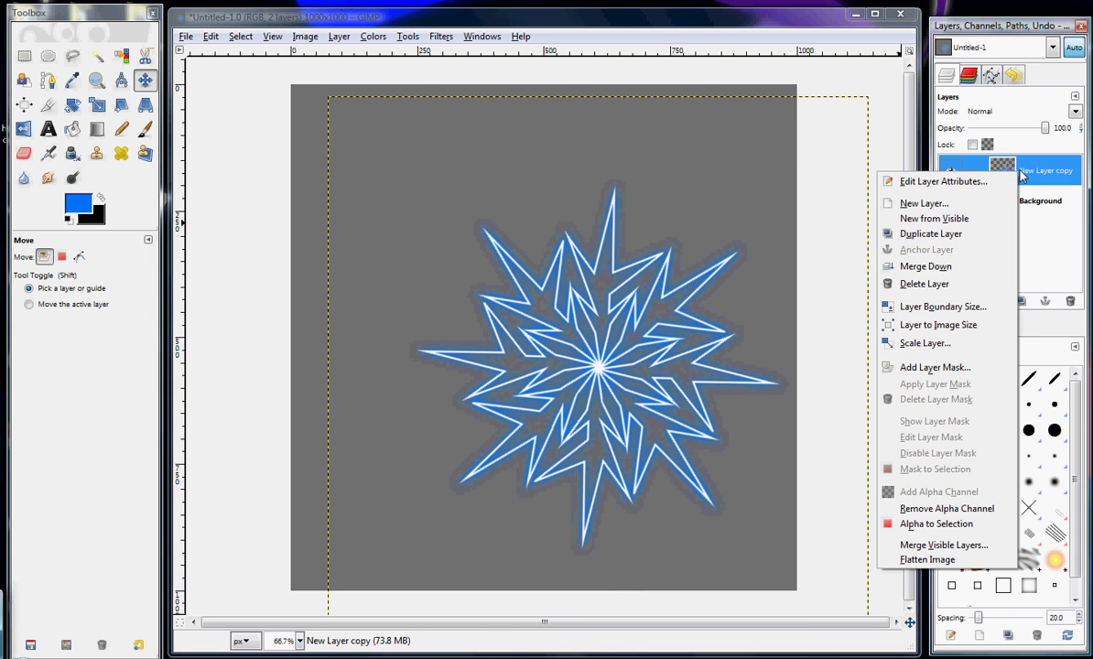
{"action": "left_click", "coordinate": [948, 232]}
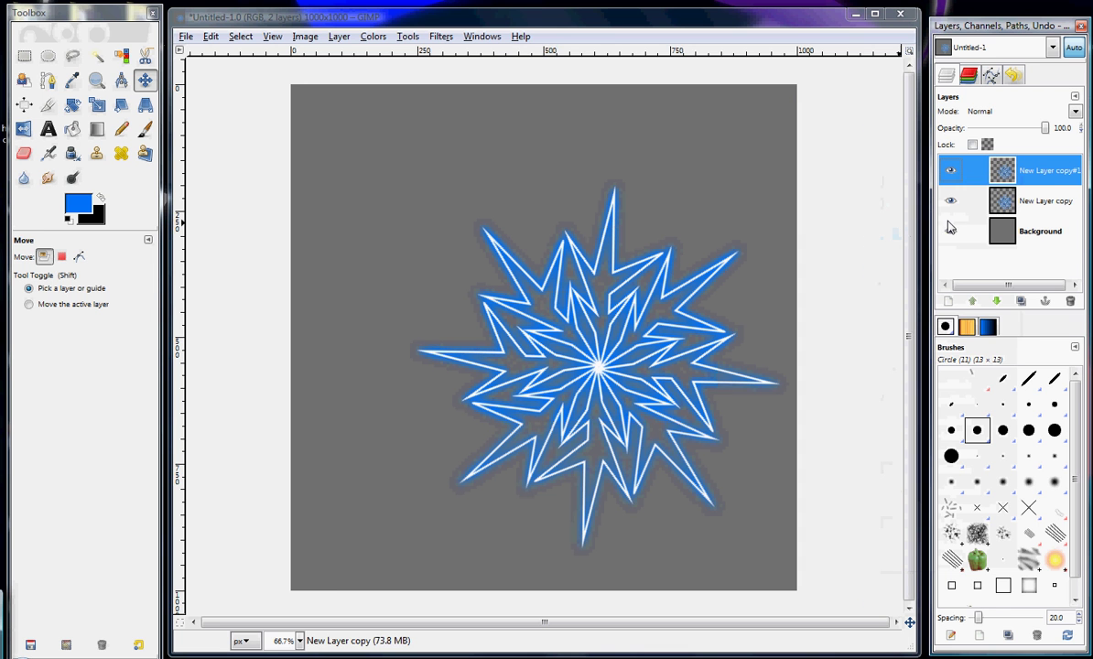
{"action": "right_click", "coordinate": [963, 170]}
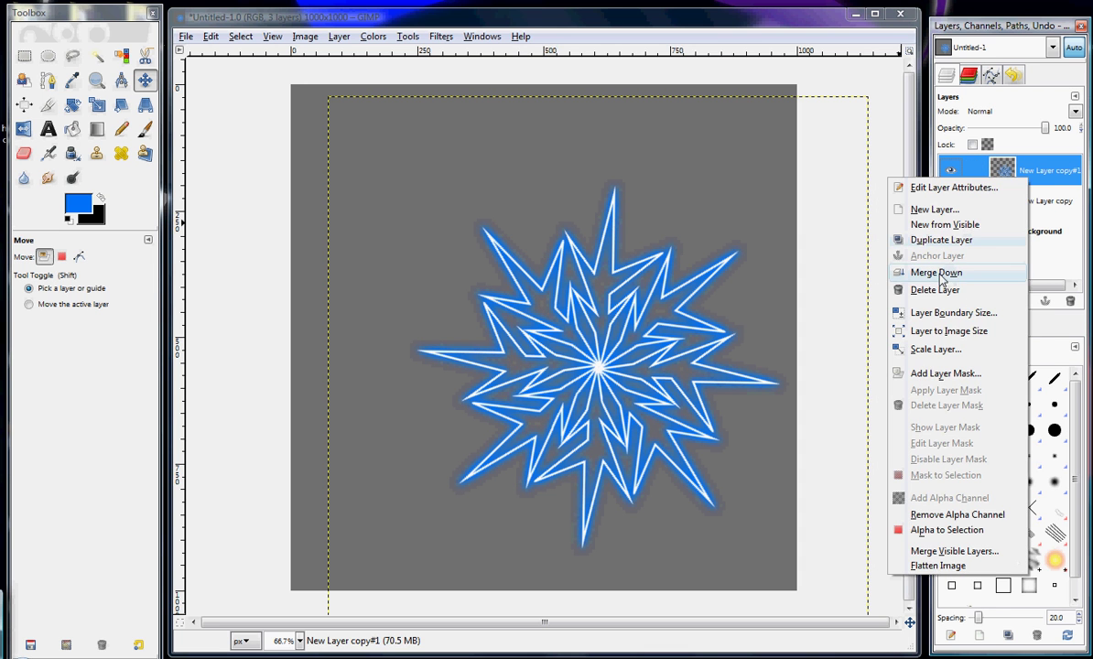
{"action": "left_click", "coordinate": [941, 239]}
{"action": "left_click", "coordinate": [952, 211]}
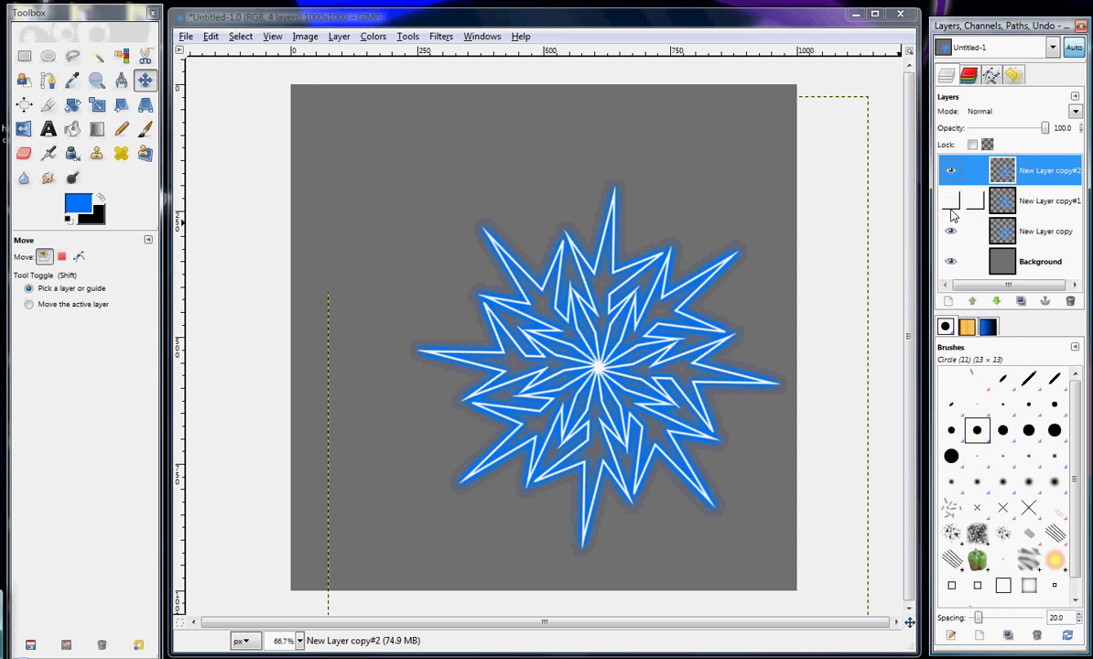
{"action": "left_click", "coordinate": [950, 231]}
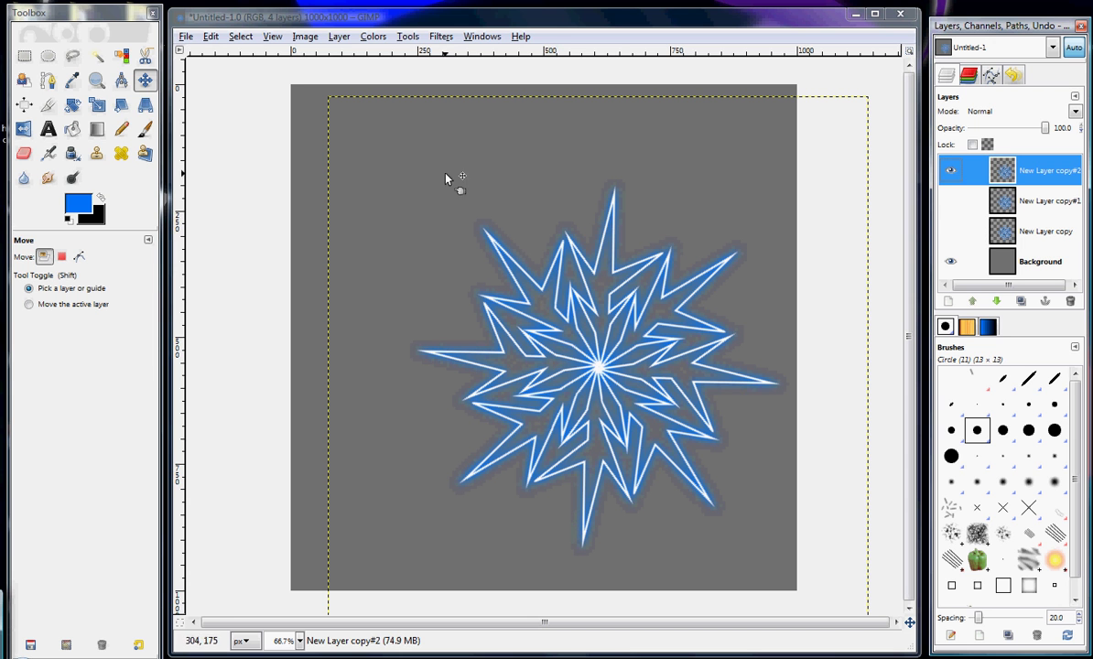
Perspective-tilt New Layer copy#2 by pulling its corners inward into a smaller, angled star
{"action": "left_click", "coordinate": [145, 104]}
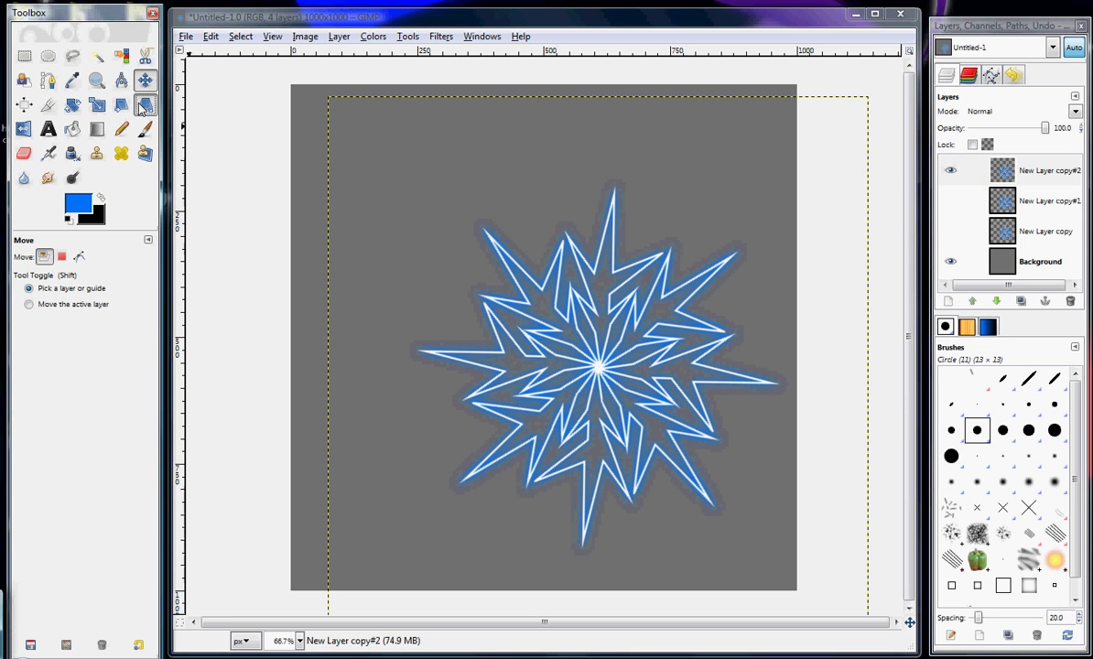
{"action": "left_click", "coordinate": [513, 230]}
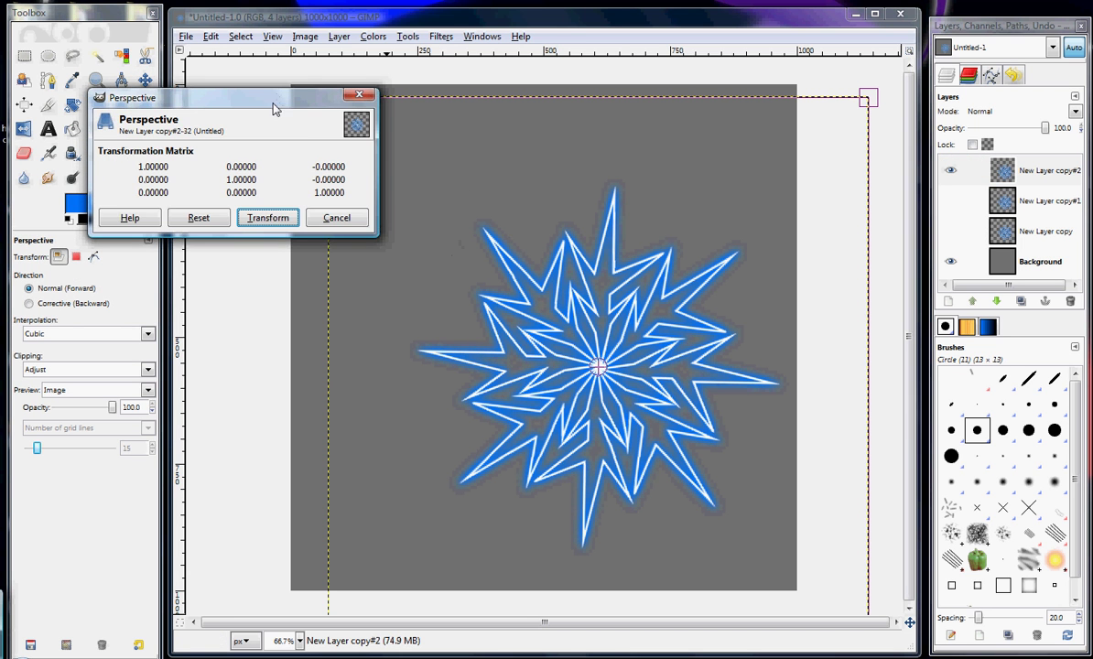
{"action": "left_click_drag", "start_coordinate": [275, 109], "coordinate": [202, 189]}
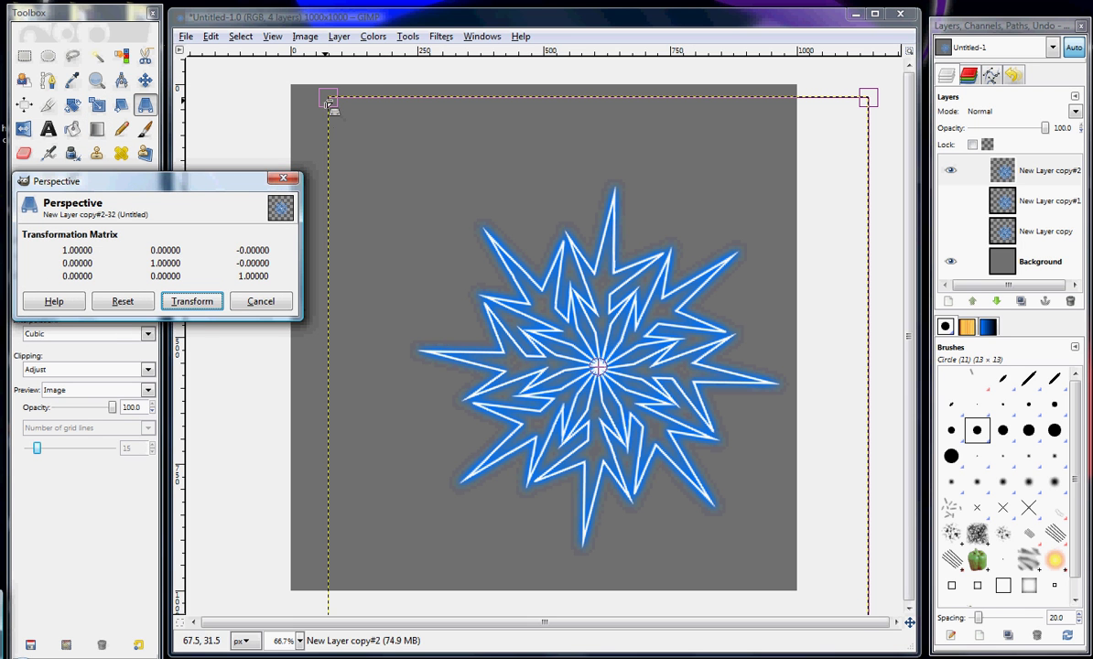
{"action": "left_click_drag", "start_coordinate": [332, 106], "coordinate": [486, 212]}
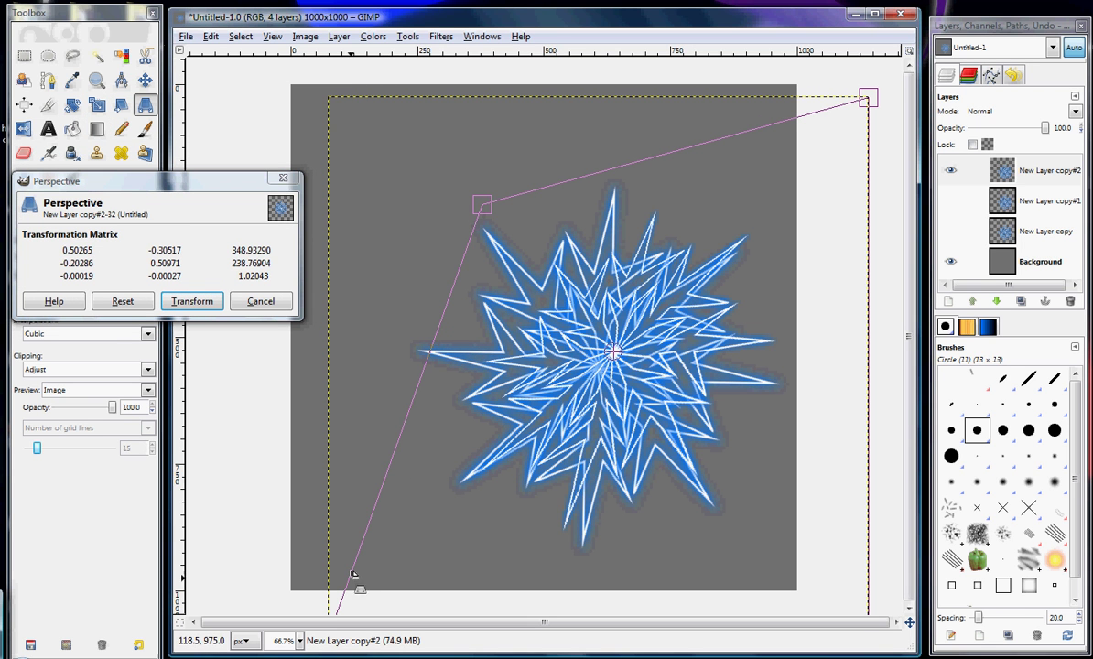
{"action": "scroll", "coordinate": [430, 366], "scroll_direction": "down", "scroll_amount": 5}
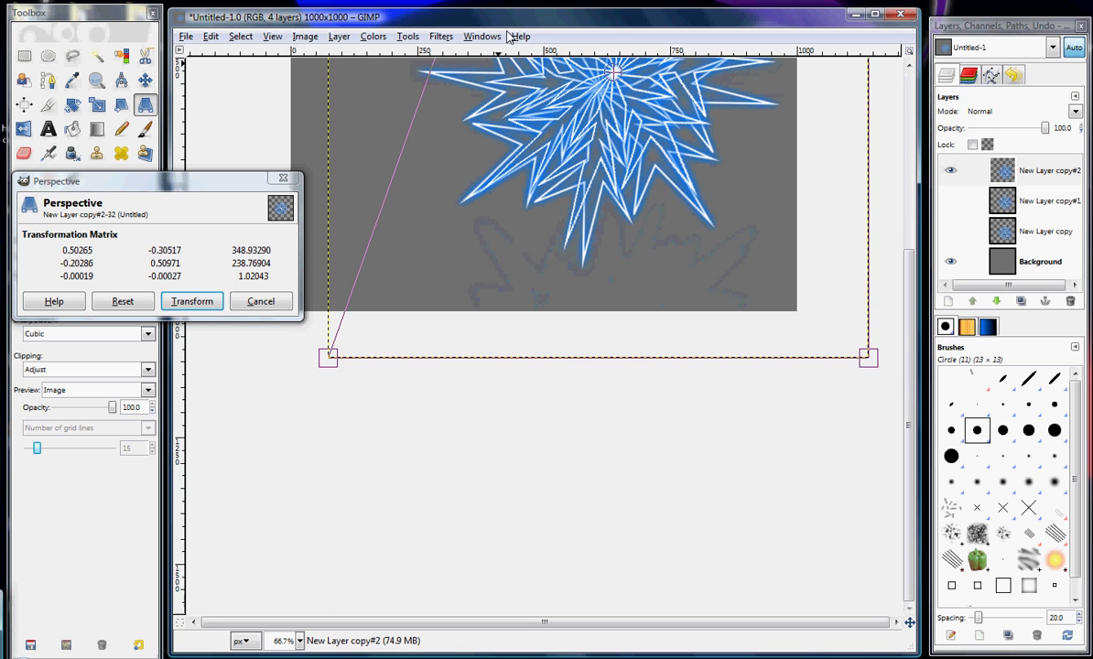
{"action": "scroll", "coordinate": [586, 220], "scroll_direction": "up", "scroll_amount": 3}
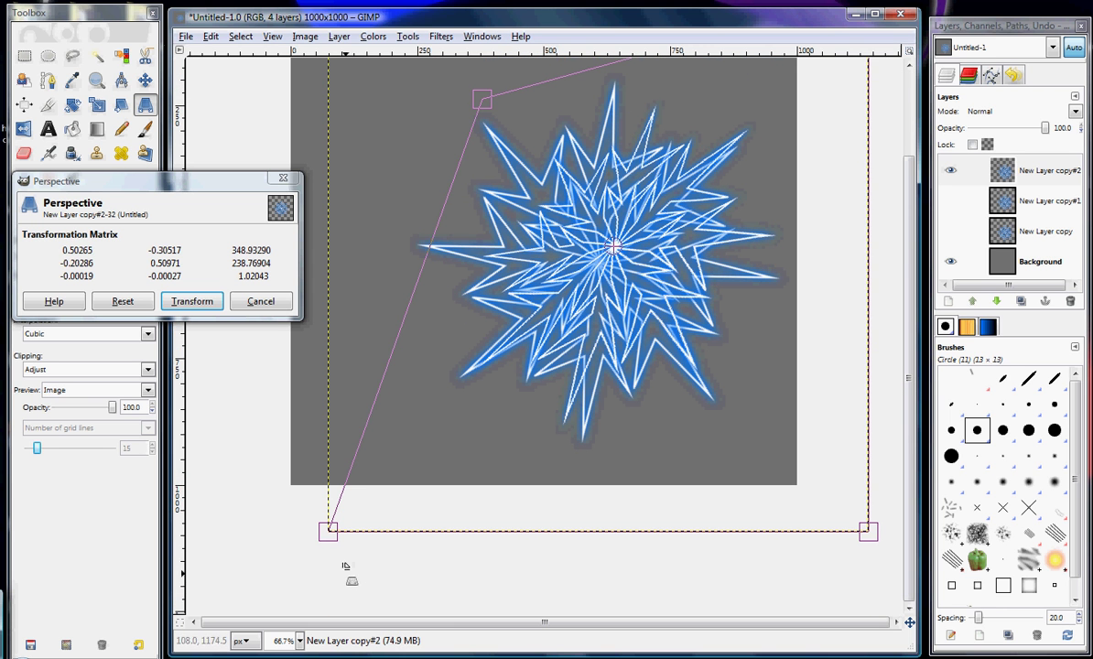
{"action": "left_click_drag", "start_coordinate": [329, 533], "coordinate": [437, 426]}
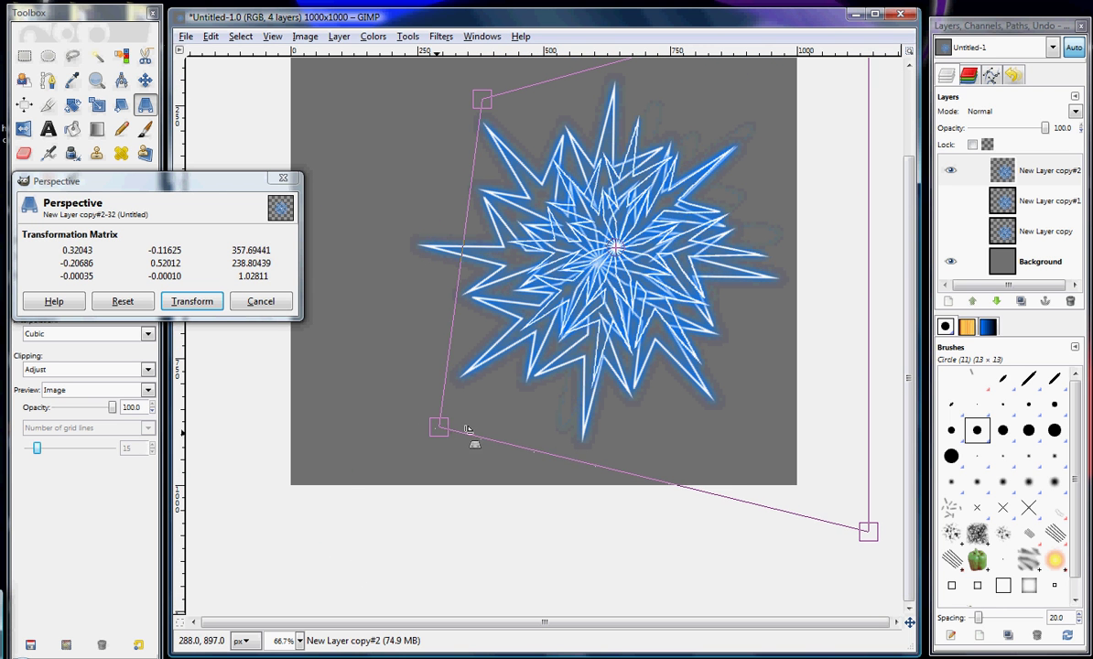
{"action": "scroll", "coordinate": [591, 334], "scroll_direction": "up", "scroll_amount": 1}
{"action": "scroll", "coordinate": [591, 334], "scroll_direction": "right", "scroll_amount": 1}
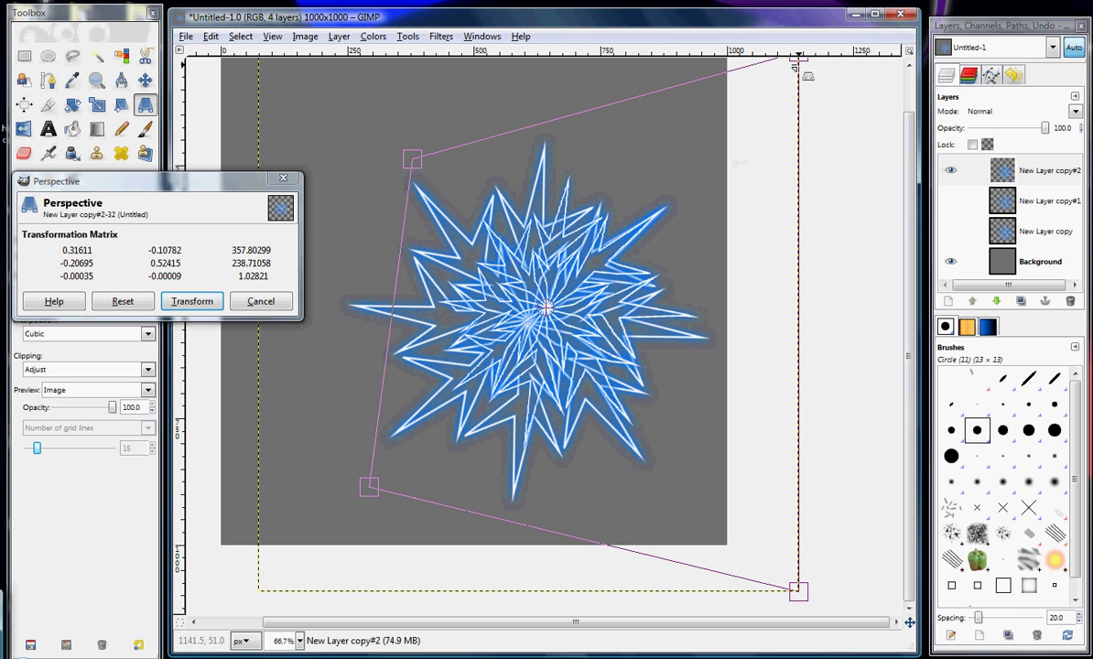
{"action": "left_click_drag", "start_coordinate": [777, 79], "coordinate": [773, 95]}
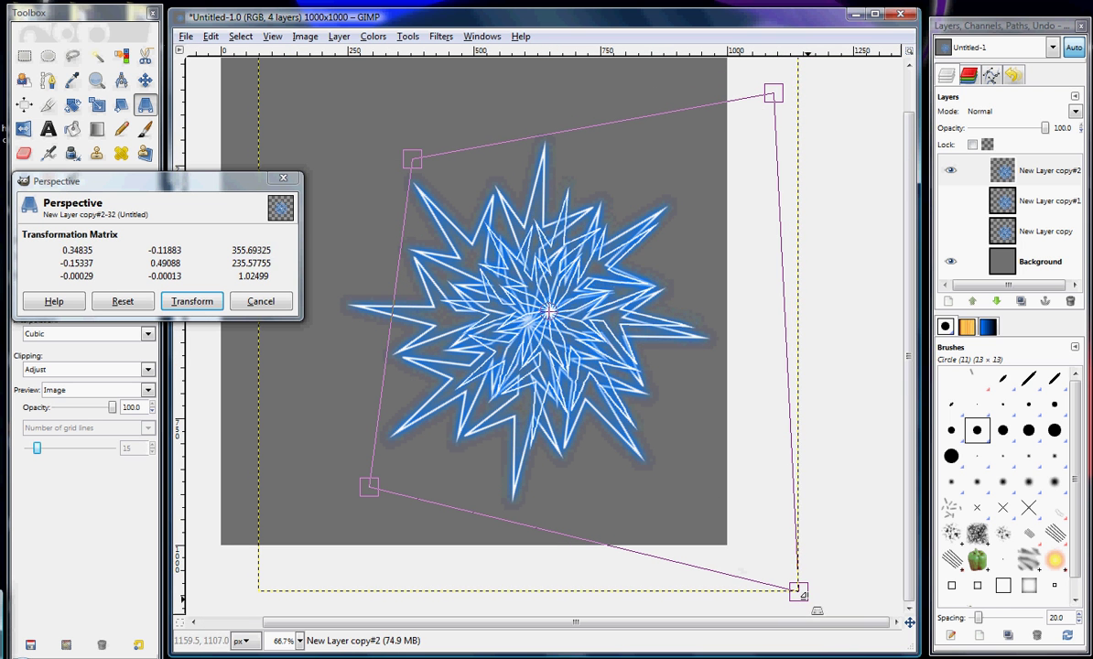
{"action": "left_click_drag", "start_coordinate": [763, 570], "coordinate": [752, 592]}
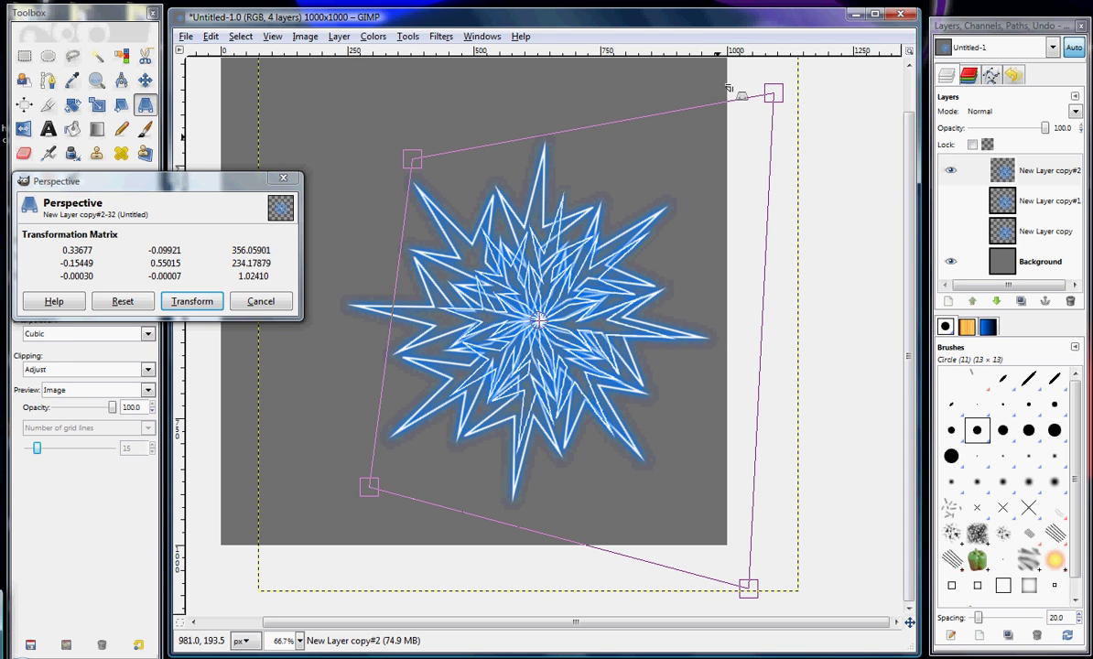
{"action": "left_click", "coordinate": [205, 308]}
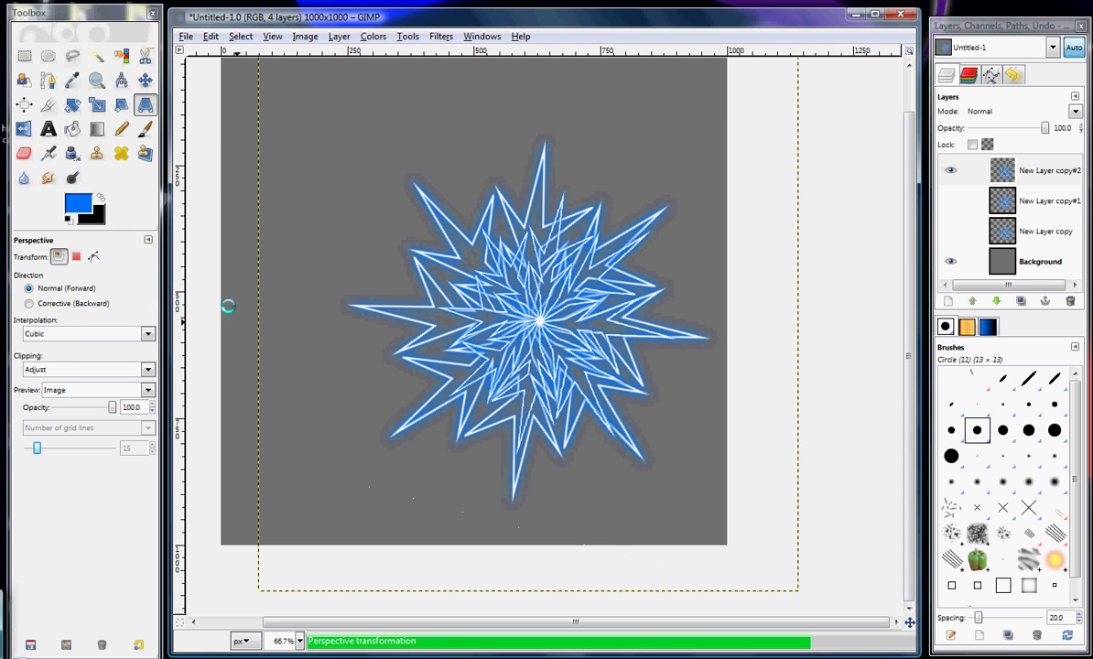
Move the tilted star to the lower right, then show New Layer copy#1 and move it upper left
{"action": "left_click", "coordinate": [145, 79]}
{"action": "left_click_drag", "start_coordinate": [542, 325], "coordinate": [605, 420]}
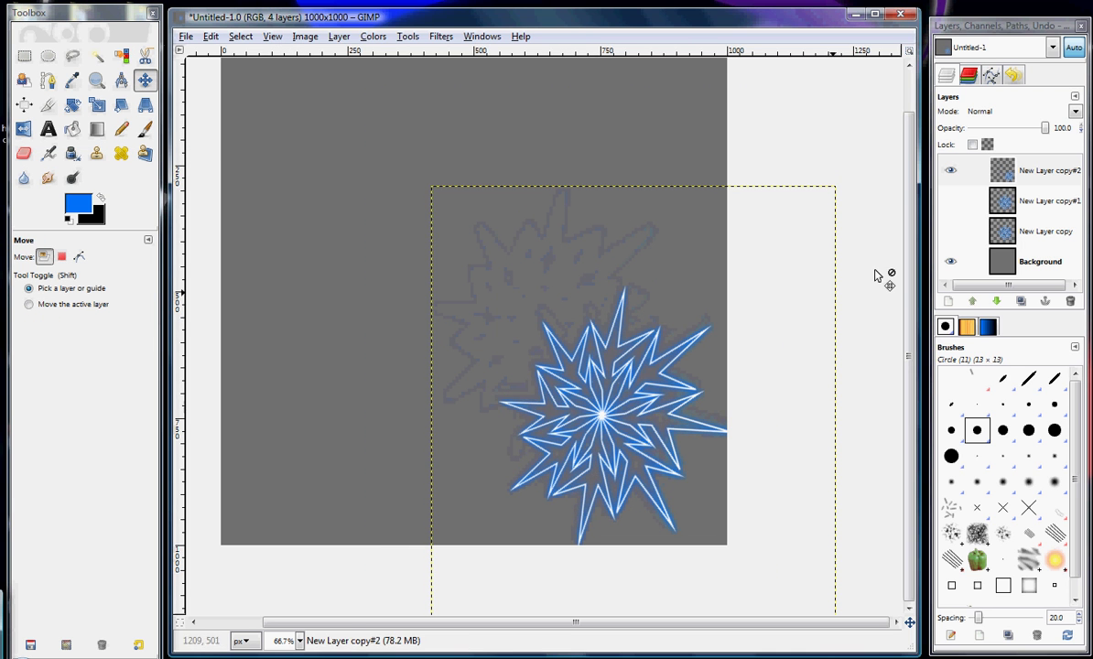
{"action": "left_click", "coordinate": [950, 201]}
{"action": "left_click", "coordinate": [1021, 193]}
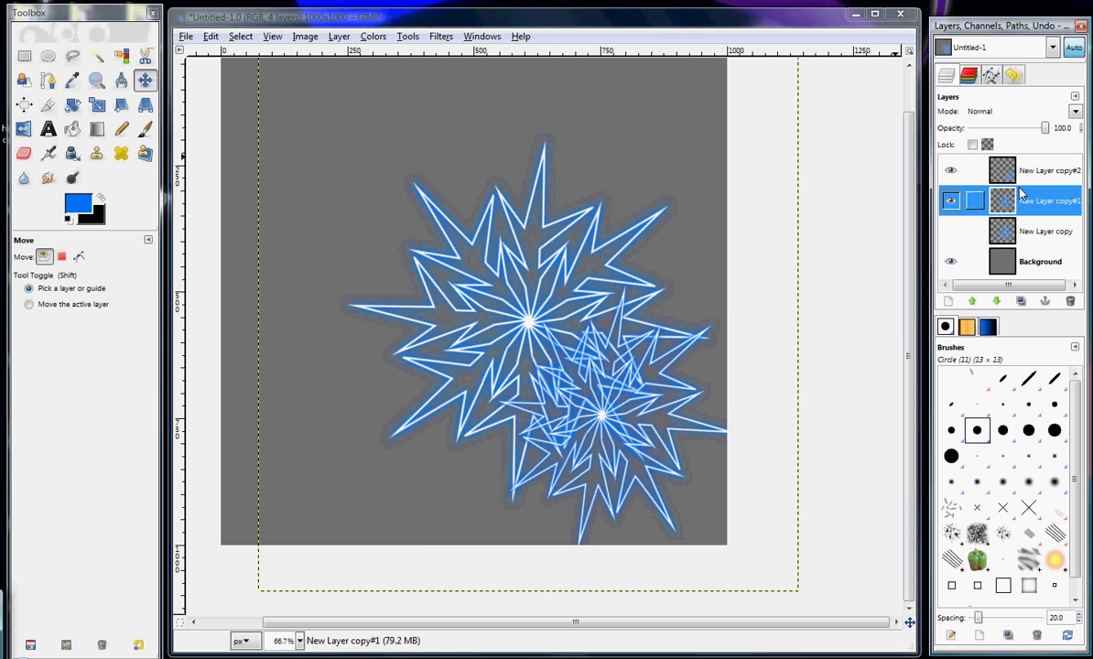
{"action": "left_click_drag", "start_coordinate": [550, 341], "coordinate": [424, 266]}
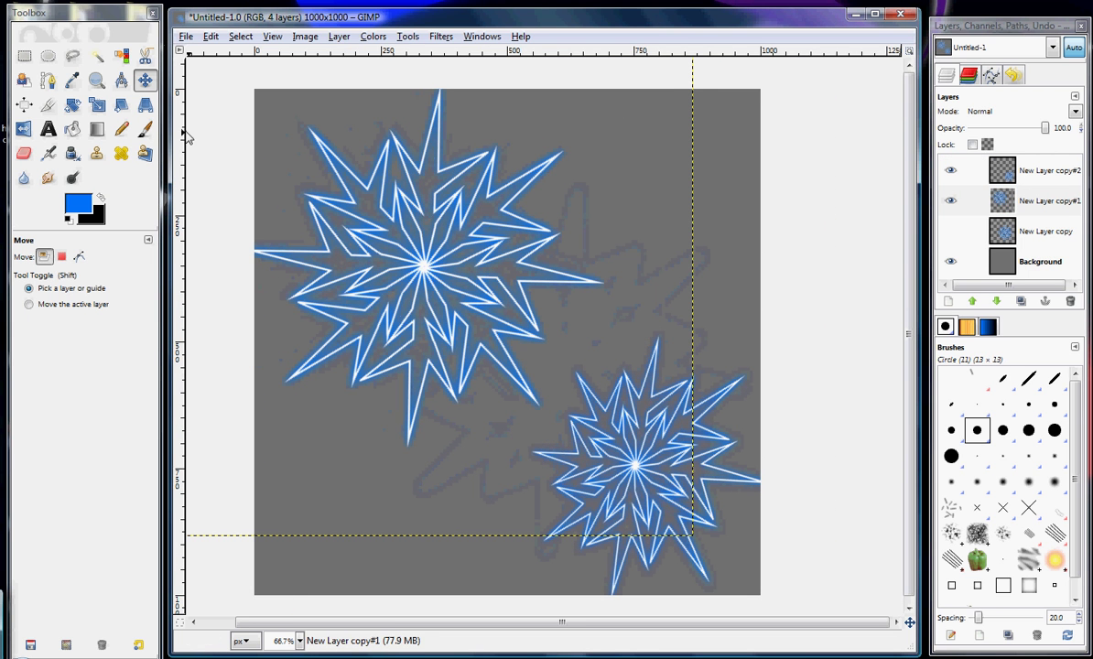
Zoom out and start a perspective transform on the large New Layer copy#1 snowflake
{"action": "left_click", "coordinate": [97, 107]}
{"action": "left_click", "coordinate": [364, 17]}
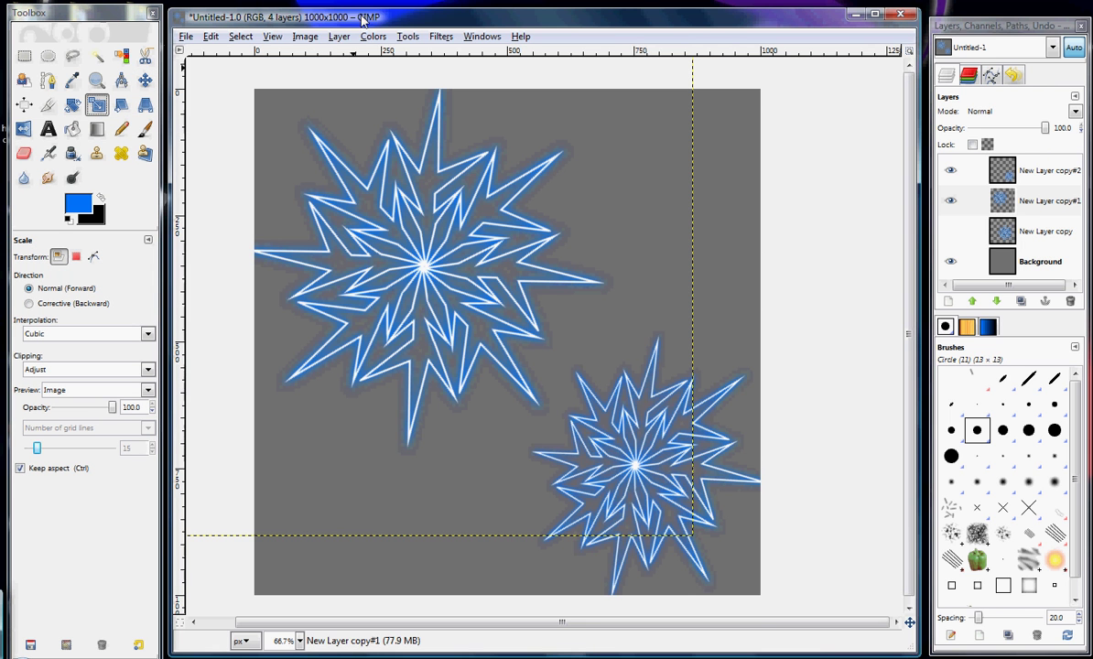
{"action": "scroll", "coordinate": [476, 316], "scroll_direction": "down", "scroll_amount": 1}
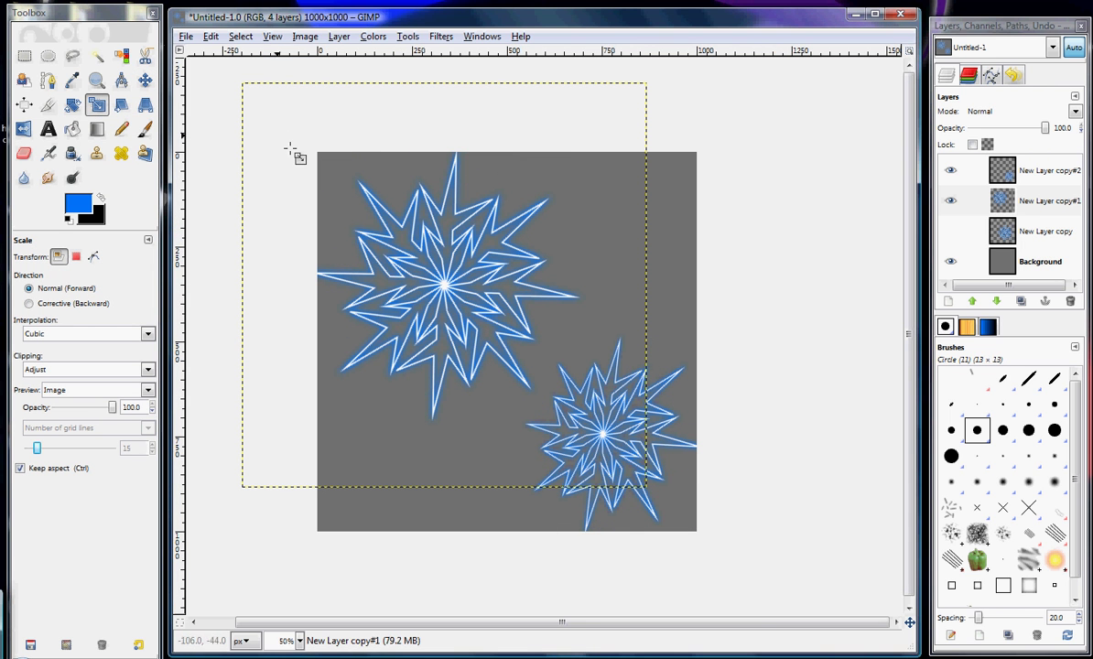
{"action": "left_click", "coordinate": [145, 105]}
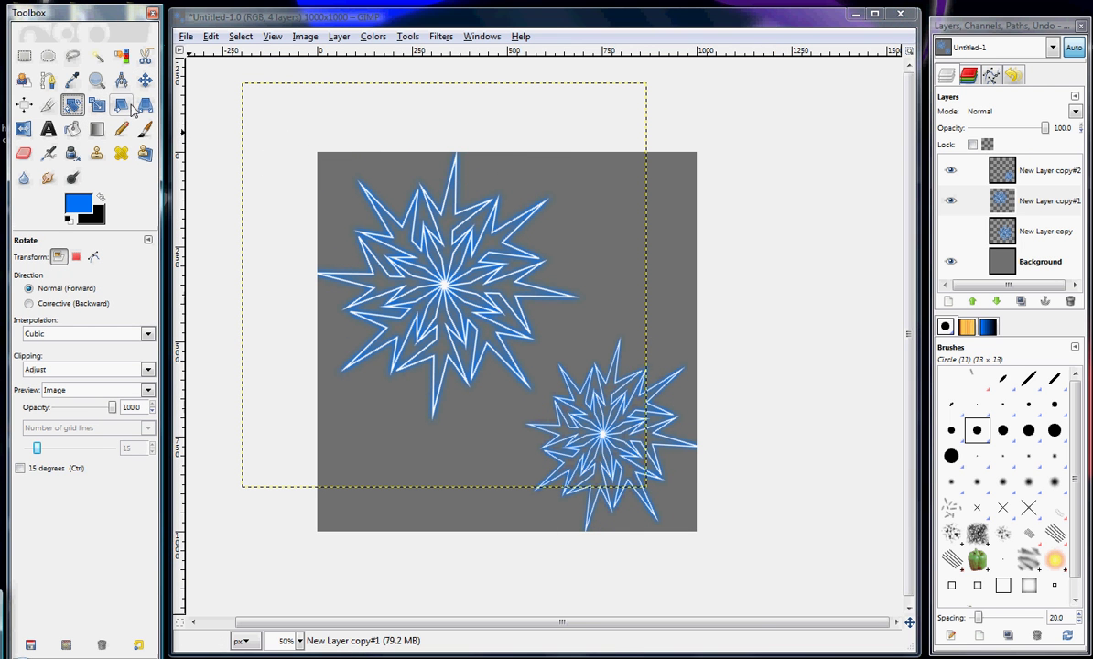
{"action": "left_click", "coordinate": [359, 215]}
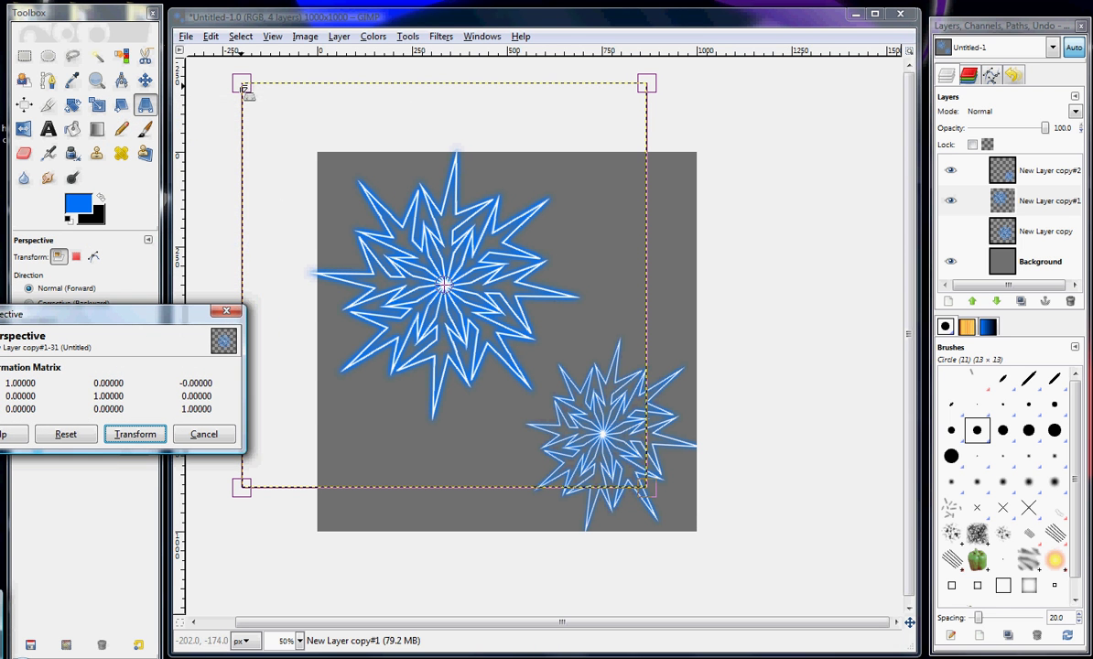
Shrink and tilt New Layer copy#1 from its top-left corner, then move it to the lower left
{"action": "left_click_drag", "start_coordinate": [241, 85], "coordinate": [547, 274]}
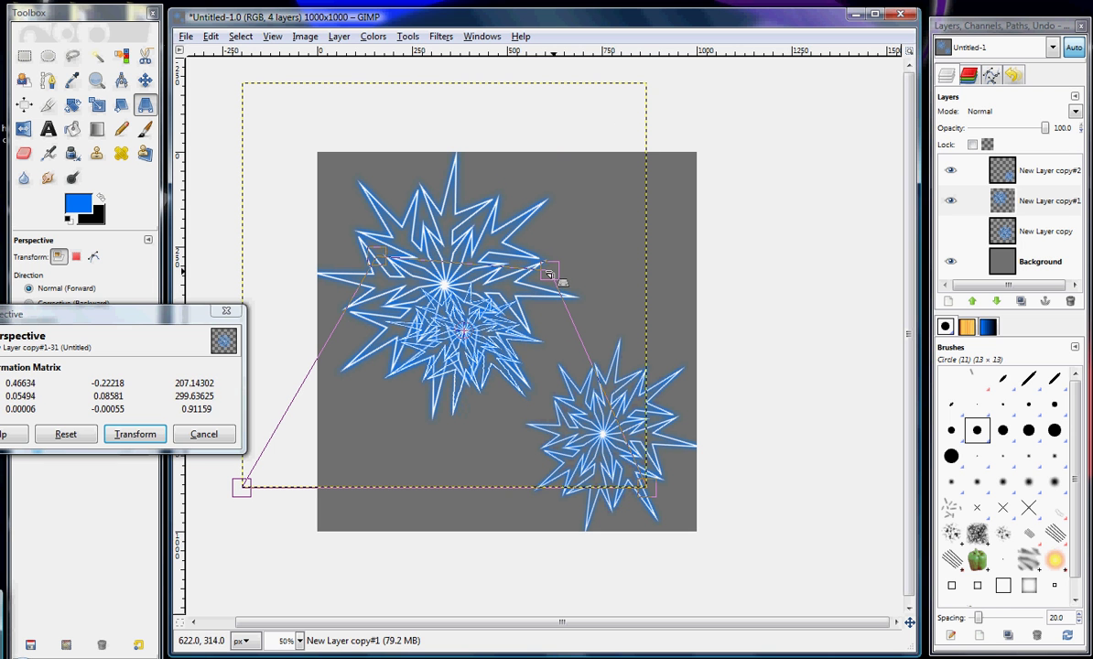
{"action": "left_click", "coordinate": [133, 434]}
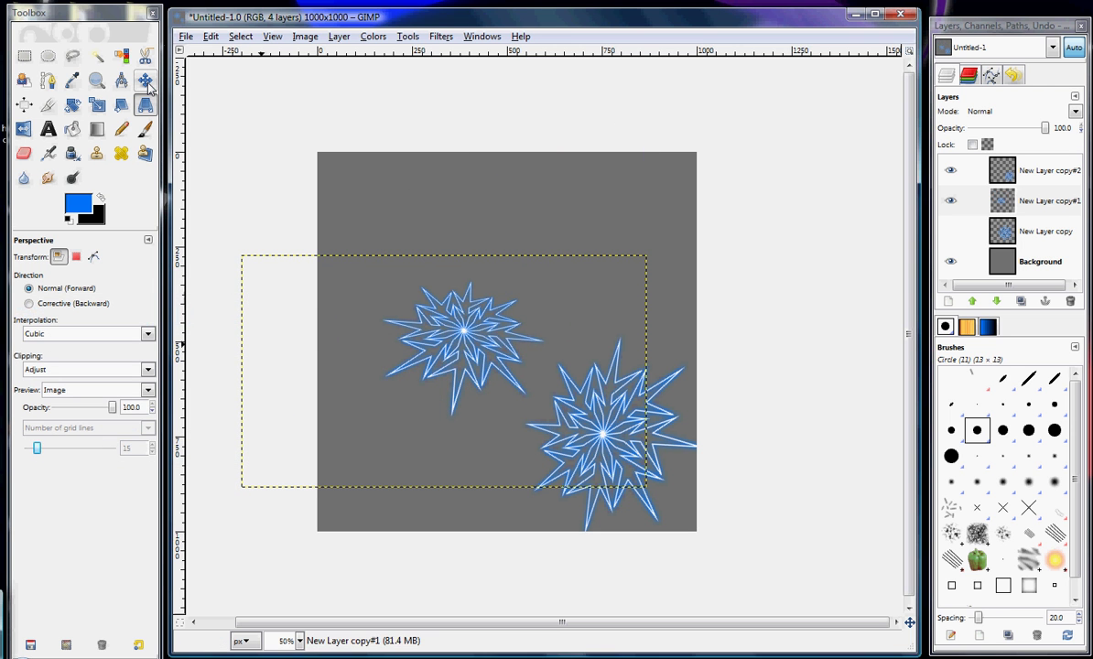
{"action": "left_click", "coordinate": [146, 81]}
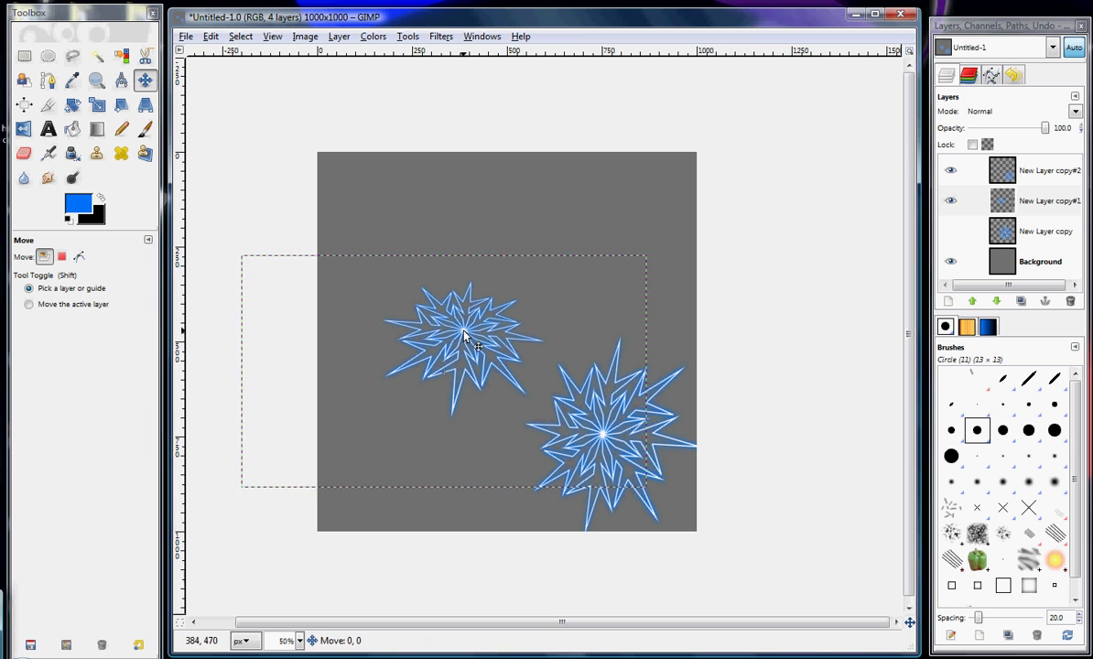
{"action": "left_click_drag", "start_coordinate": [464, 337], "coordinate": [417, 419]}
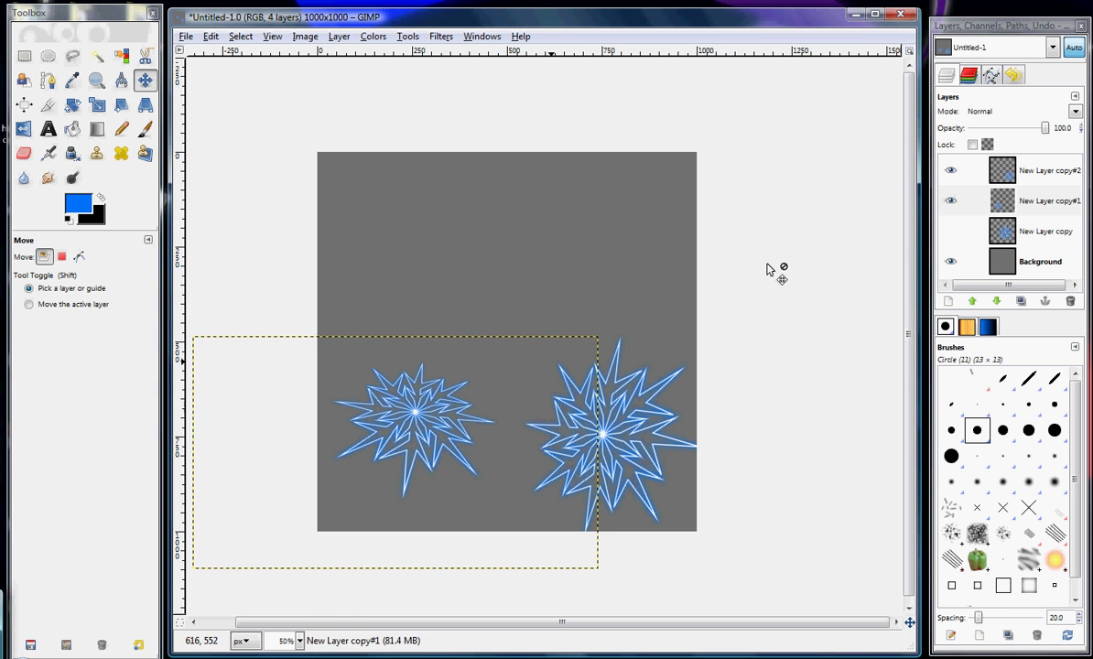
{"action": "left_click", "coordinate": [1033, 237]}
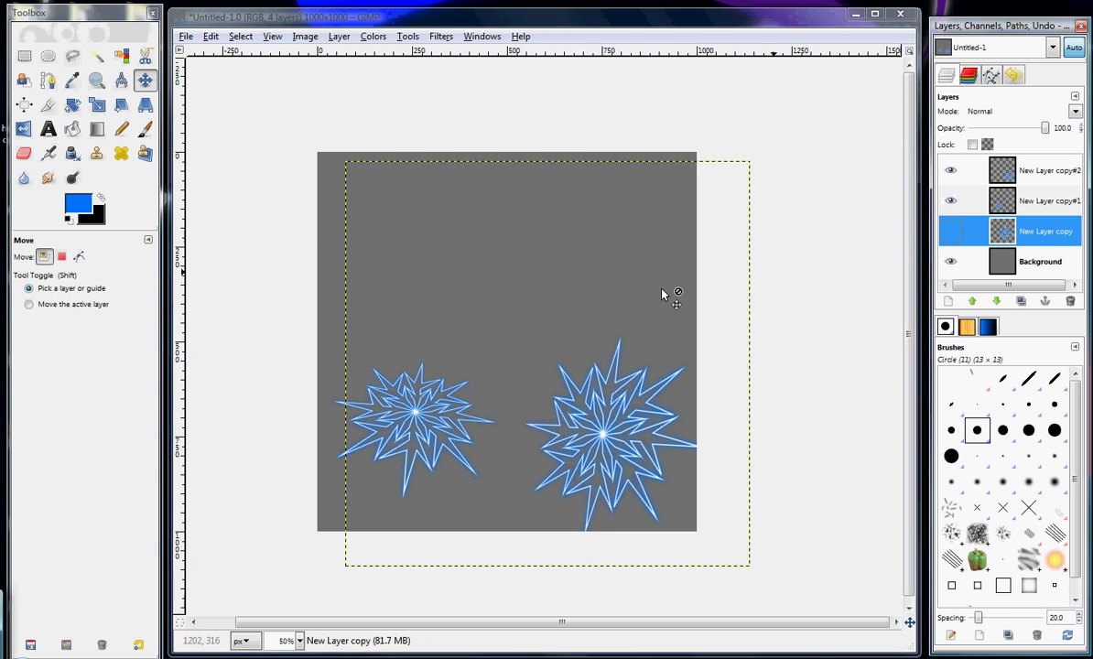
Show New Layer copy, move it up toward the top, and duplicate it as New Layer copy#3
{"action": "left_click", "coordinate": [950, 231]}
{"action": "left_click_drag", "start_coordinate": [550, 370], "coordinate": [512, 246]}
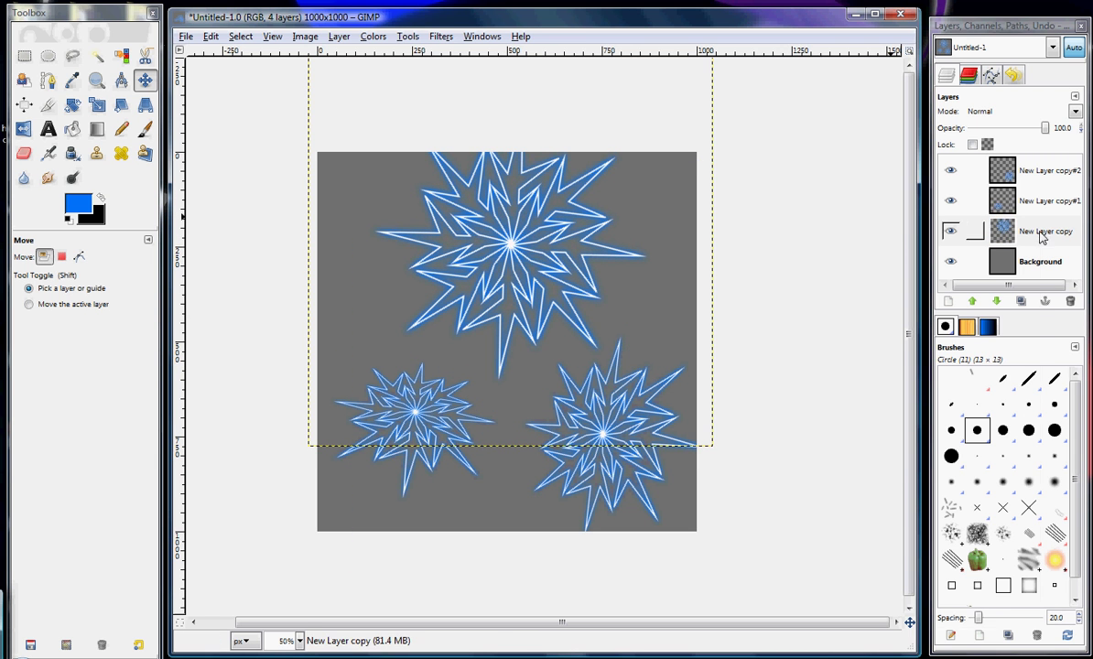
{"action": "right_click", "coordinate": [1035, 234]}
{"action": "left_click", "coordinate": [932, 299]}
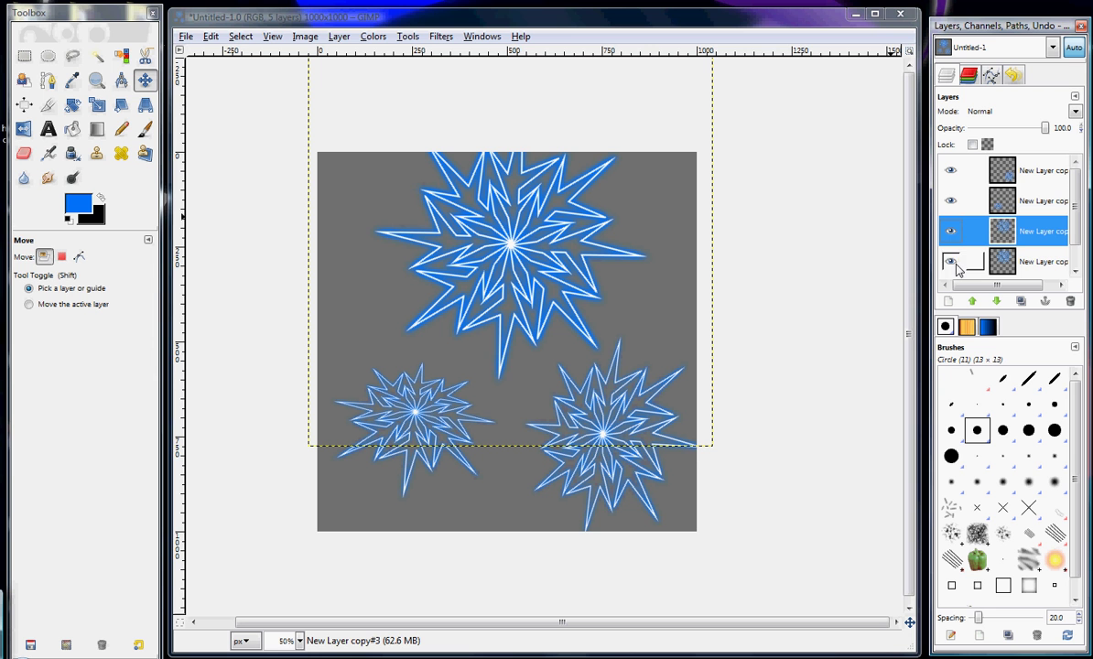
Perspective-warp New Layer copy#3 by pulling all four corners inward into a thin slanted star
{"action": "left_click", "coordinate": [145, 105]}
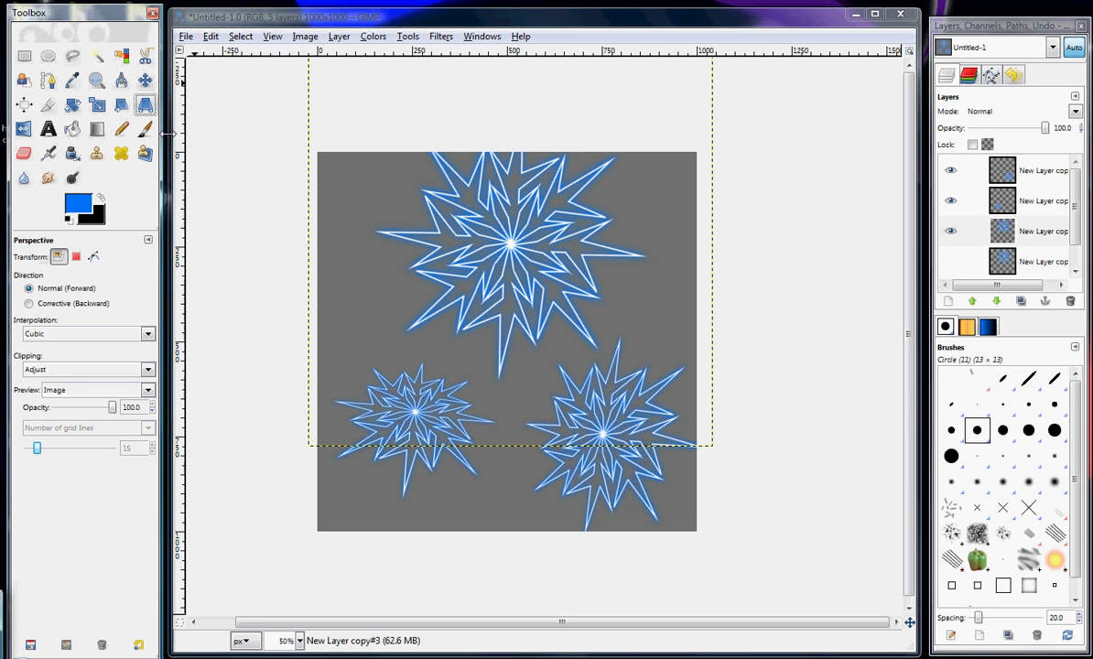
{"action": "left_click", "coordinate": [417, 232]}
{"action": "left_click_drag", "start_coordinate": [339, 132], "coordinate": [214, 255]}
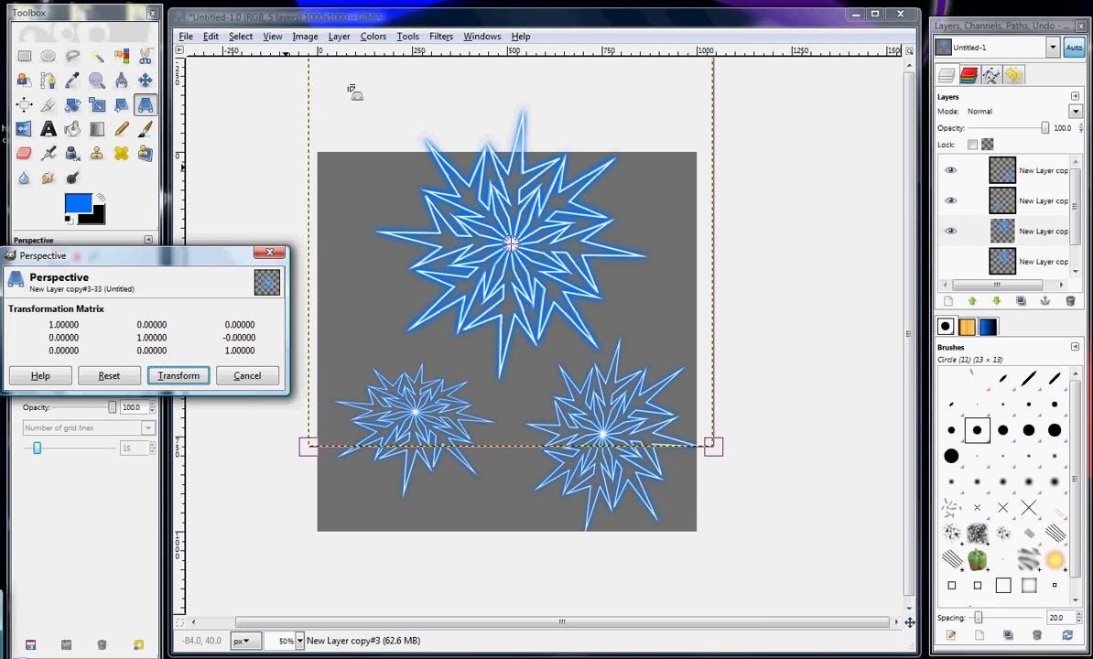
{"action": "left_click", "coordinate": [380, 25]}
{"action": "key", "text": "minus"}
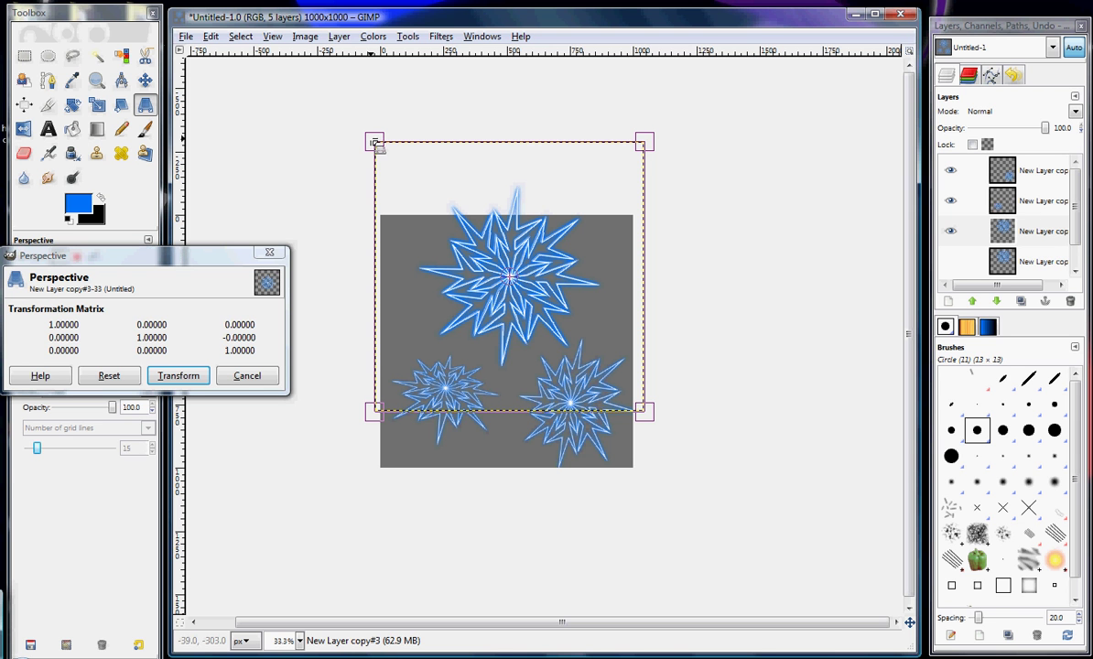
{"action": "left_click_drag", "start_coordinate": [375, 144], "coordinate": [511, 243]}
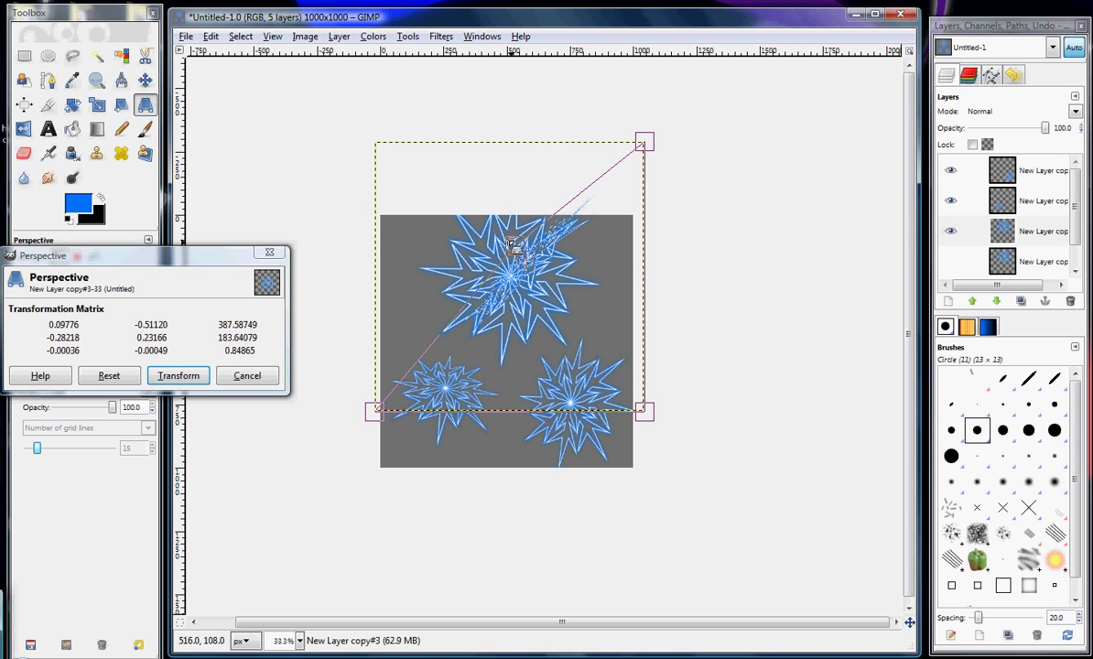
{"action": "left_click_drag", "start_coordinate": [645, 411], "coordinate": [561, 336]}
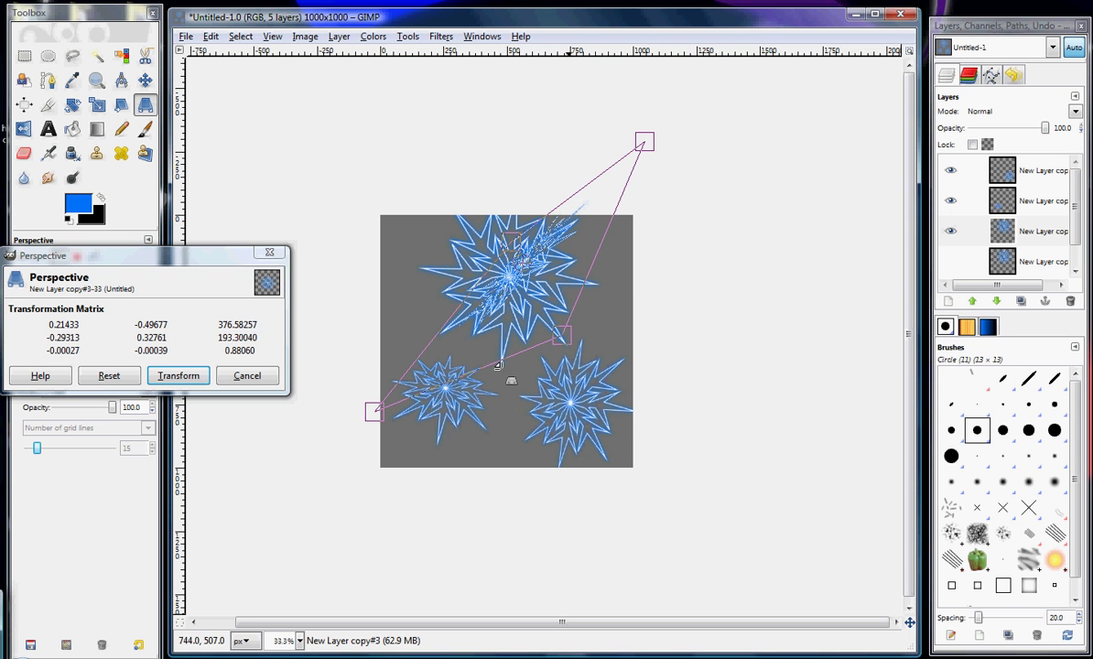
{"action": "left_click_drag", "start_coordinate": [374, 410], "coordinate": [427, 351]}
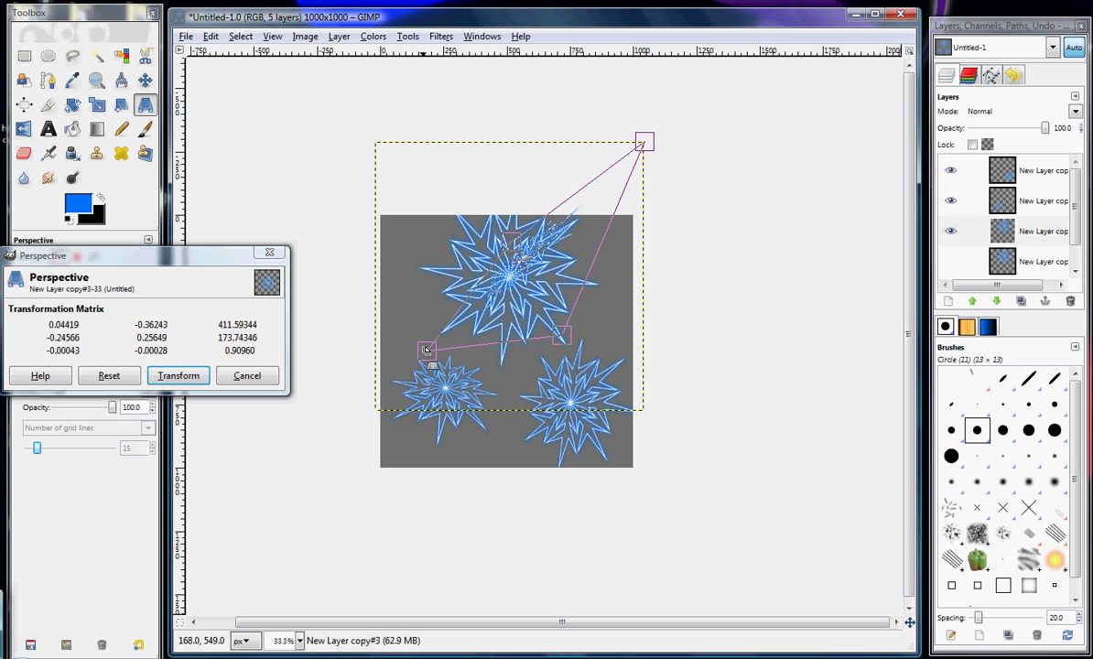
{"action": "left_click_drag", "start_coordinate": [644, 144], "coordinate": [619, 201]}
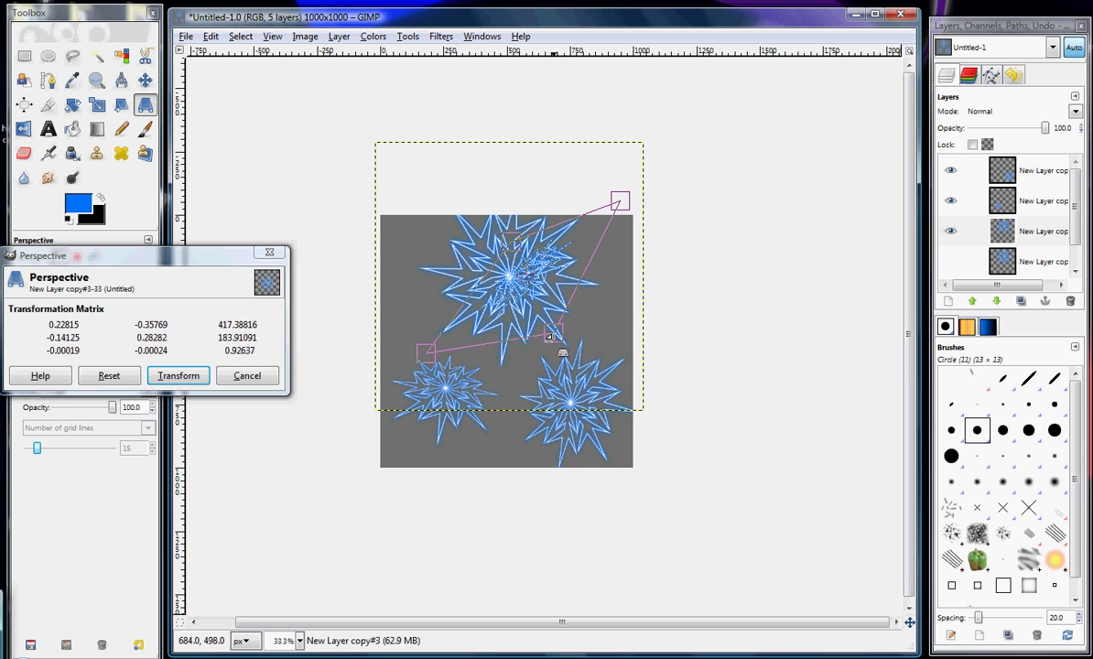
{"action": "left_click", "coordinate": [179, 375]}
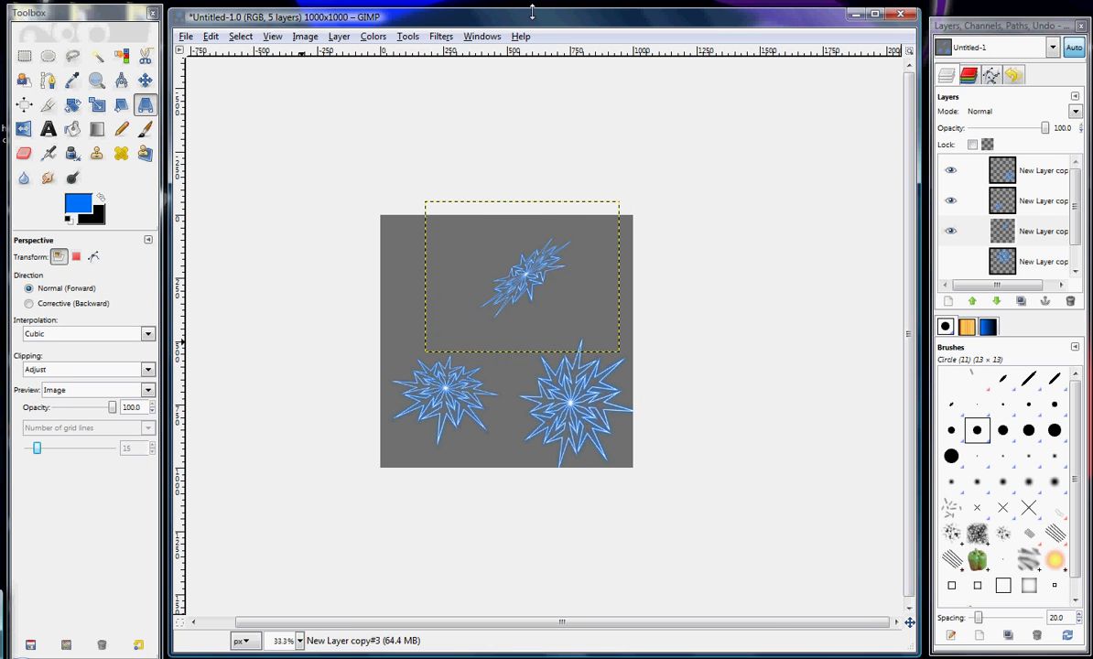
{"action": "key", "text": "plus"}
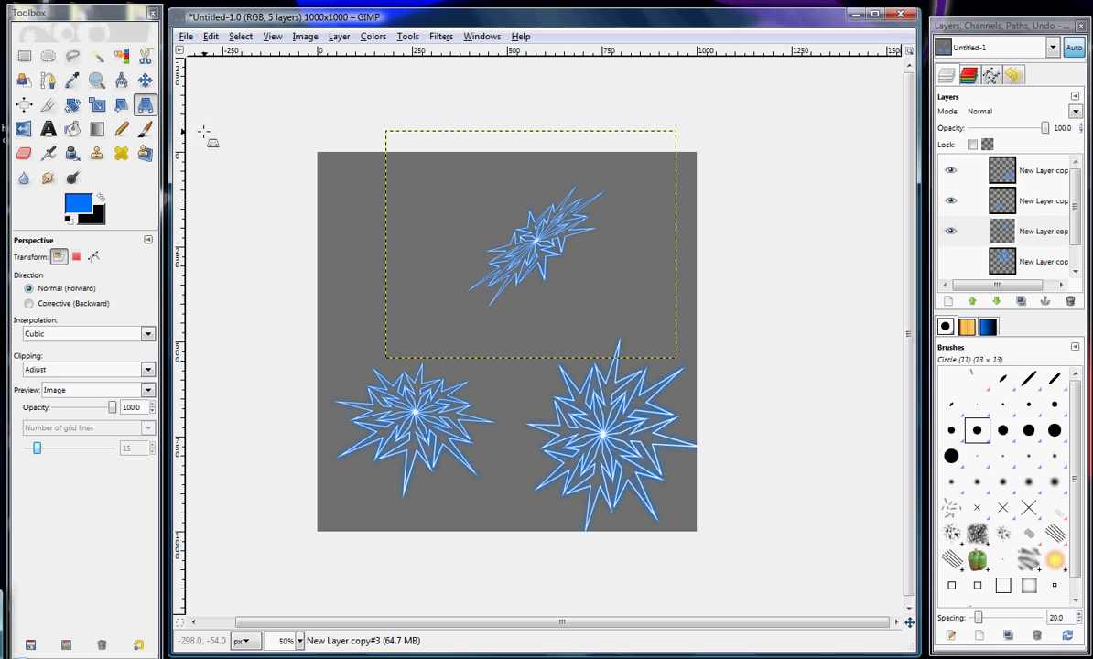
Move the thin star upper left, nudge the lower stars apart, and show the big star upper right
{"action": "left_click", "coordinate": [144, 81]}
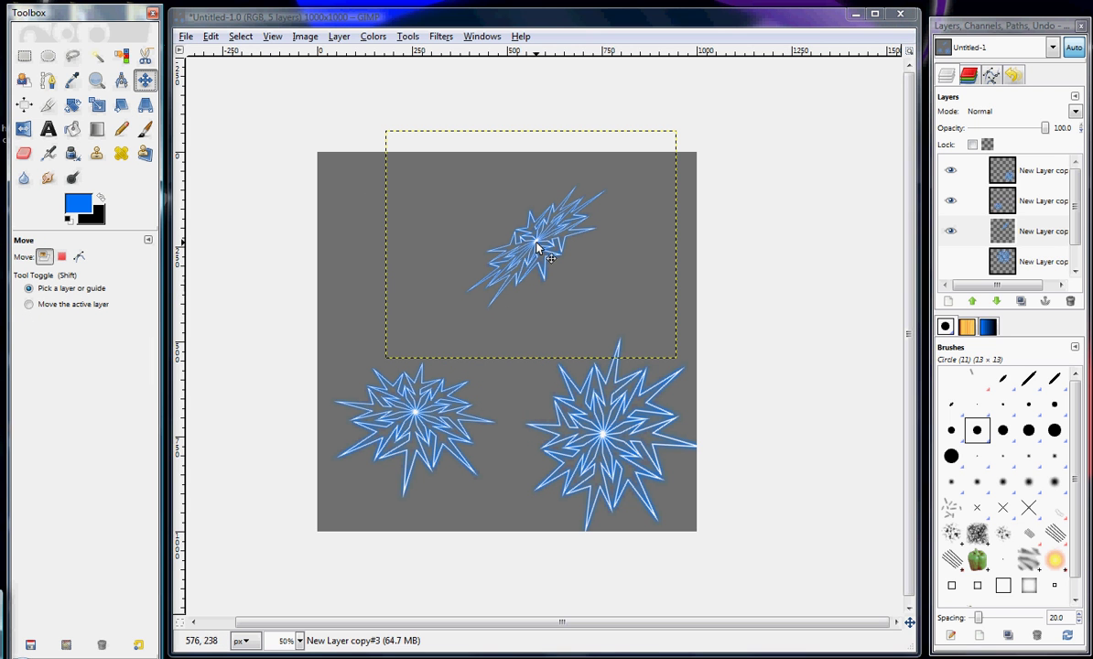
{"action": "left_click_drag", "start_coordinate": [537, 247], "coordinate": [390, 229]}
{"action": "left_click_drag", "start_coordinate": [418, 425], "coordinate": [412, 437]}
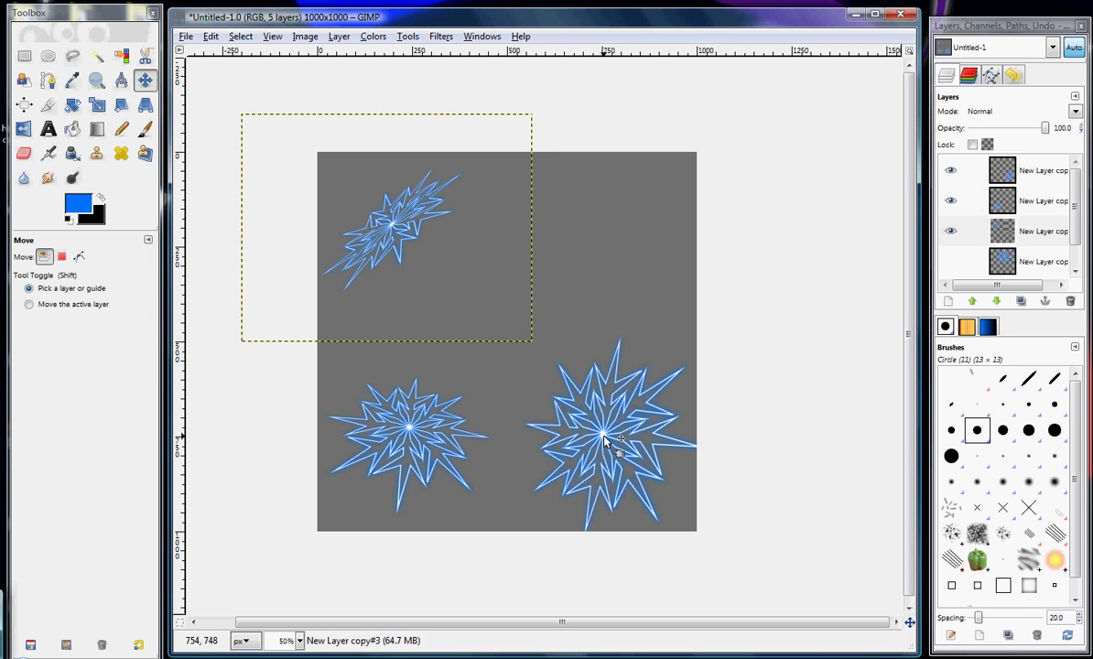
{"action": "left_click_drag", "start_coordinate": [568, 416], "coordinate": [586, 428]}
{"action": "left_click", "coordinate": [951, 261]}
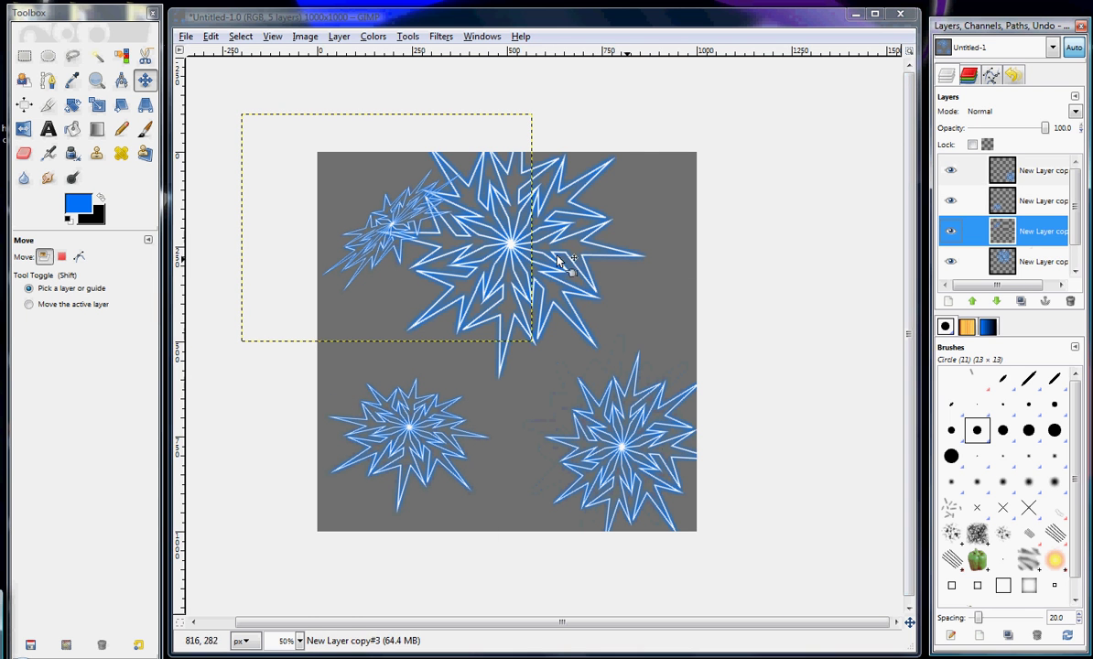
{"action": "left_click", "coordinate": [511, 244]}
{"action": "left_click_drag", "start_coordinate": [510, 245], "coordinate": [604, 227]}
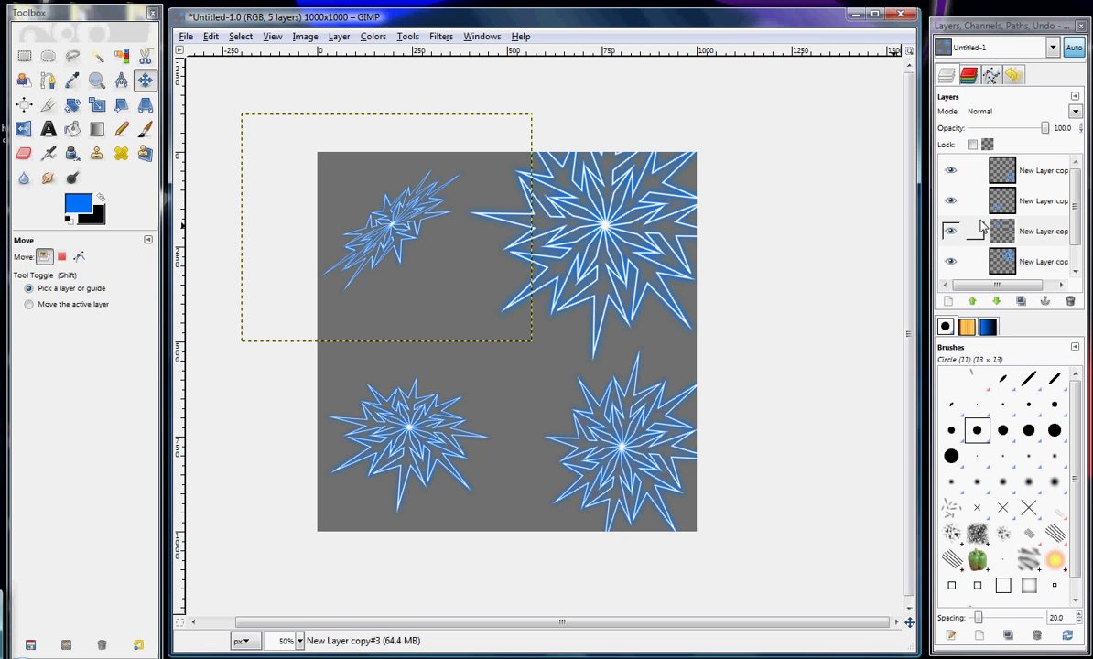
Set the Paintbrush to Hue mode with the Circle (19) brush at scale 10.00
{"action": "left_click", "coordinate": [145, 129]}
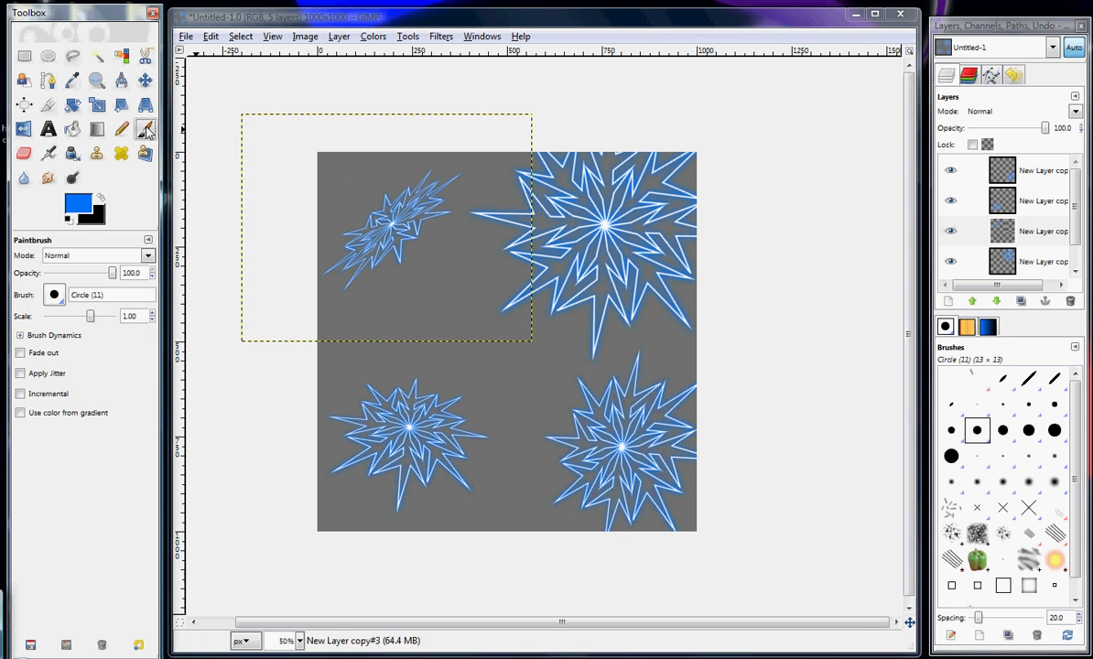
{"action": "left_click", "coordinate": [87, 256]}
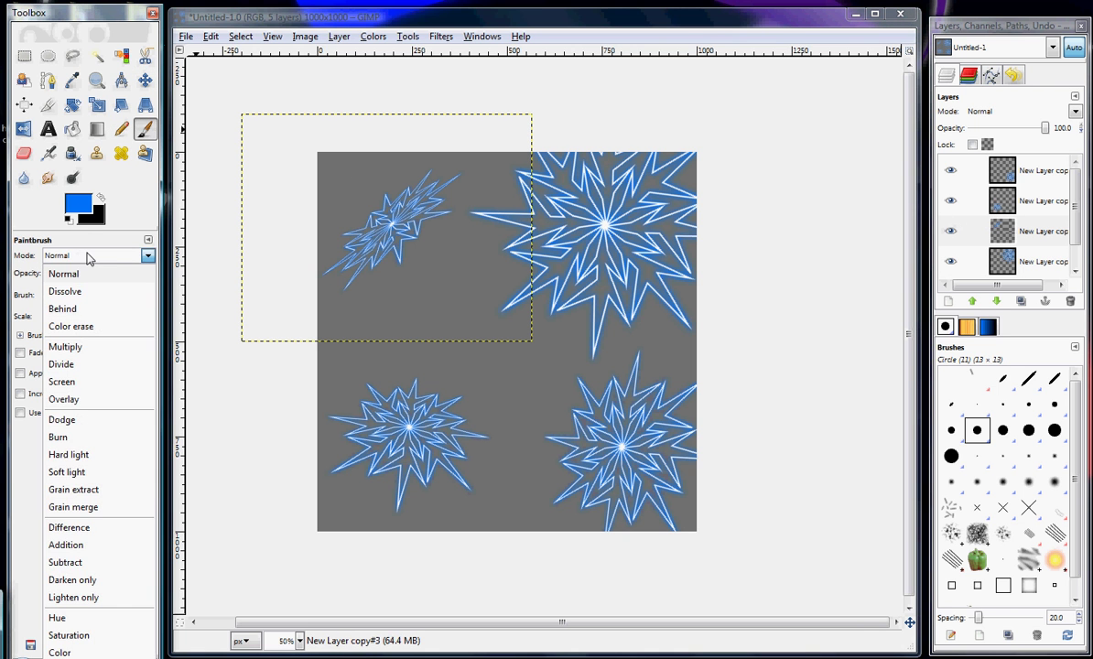
{"action": "left_click", "coordinate": [58, 619]}
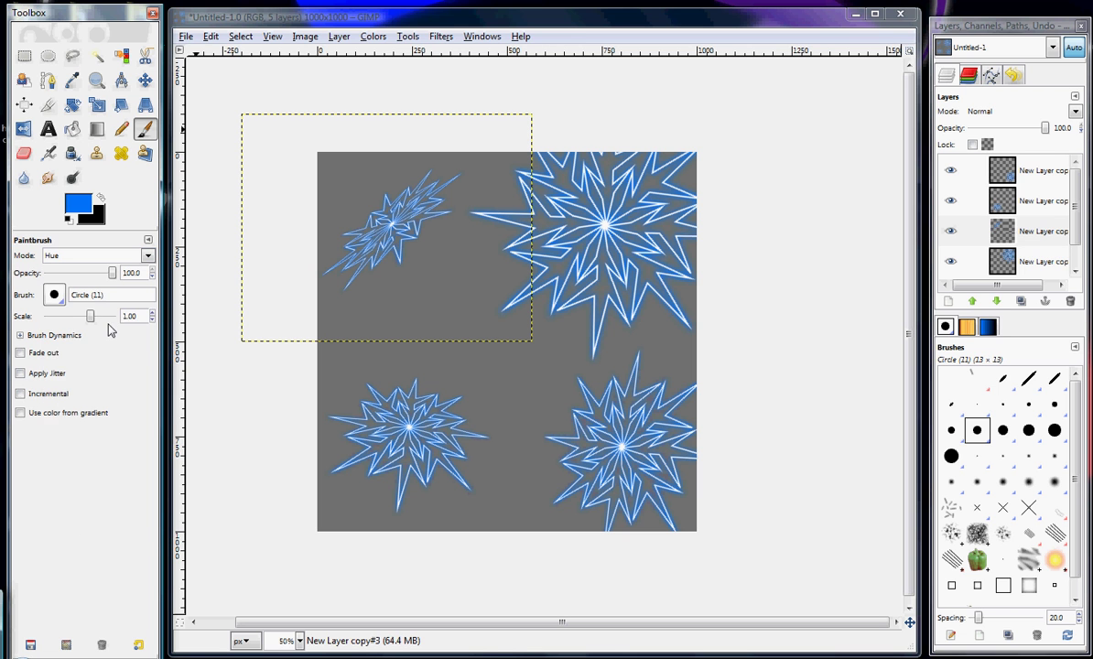
{"action": "left_click", "coordinate": [55, 295]}
{"action": "left_click", "coordinate": [110, 355]}
{"action": "left_click_drag", "start_coordinate": [90, 316], "coordinate": [188, 320]}
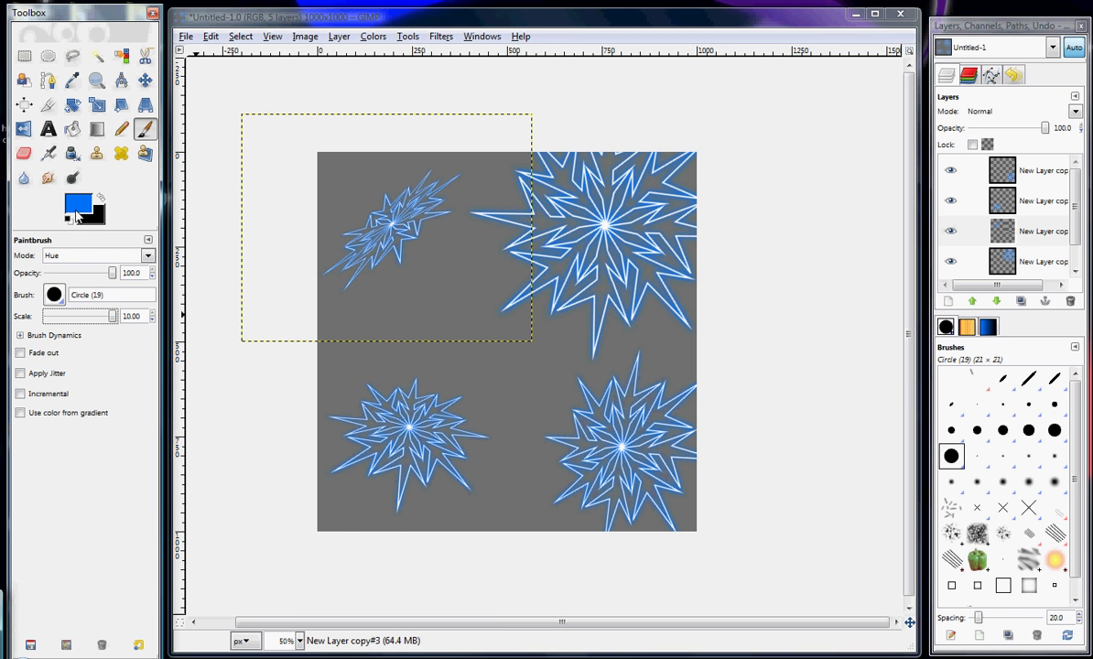
Set the foreground colour to pink ff73ff and select the Background layer
{"action": "left_click", "coordinate": [76, 211]}
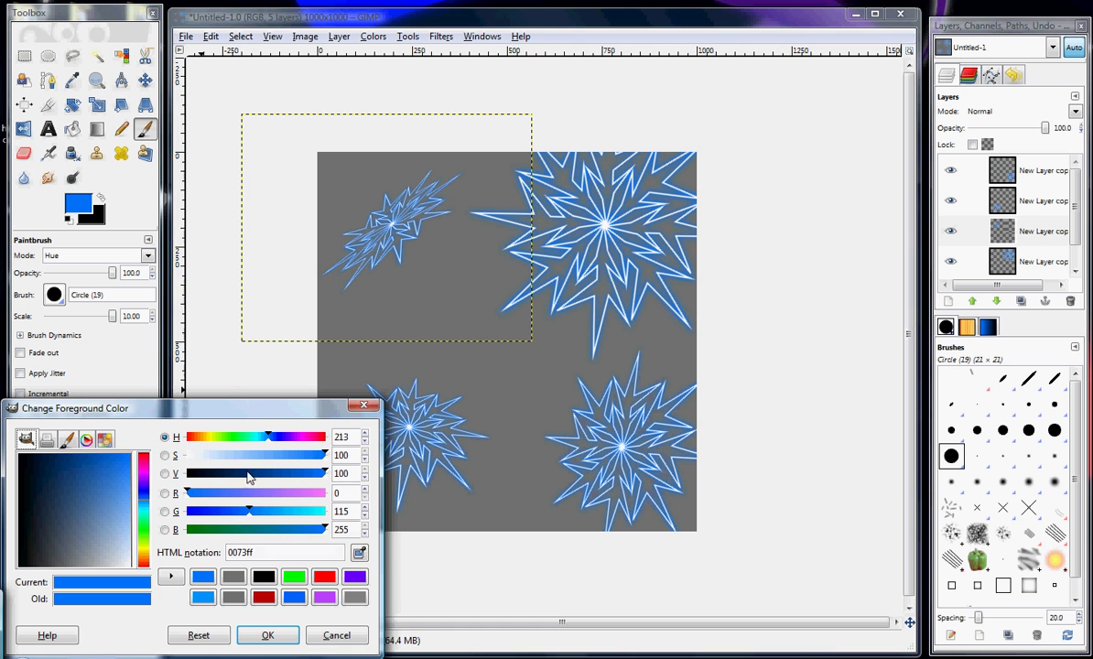
{"action": "left_click_drag", "start_coordinate": [250, 495], "coordinate": [365, 499]}
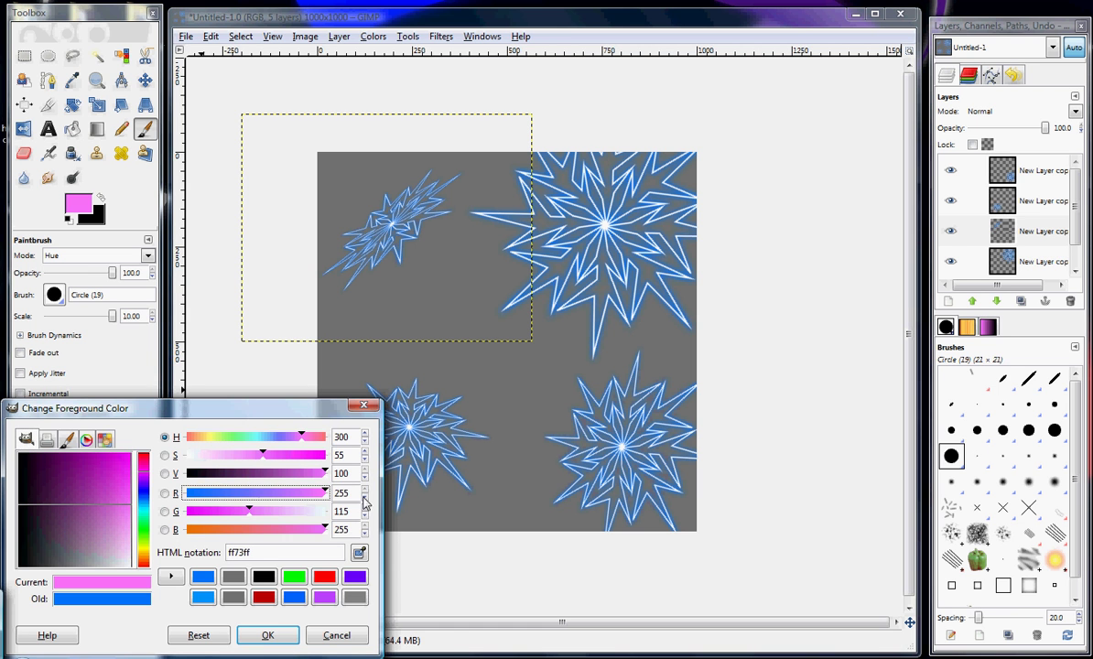
{"action": "left_click", "coordinate": [267, 635]}
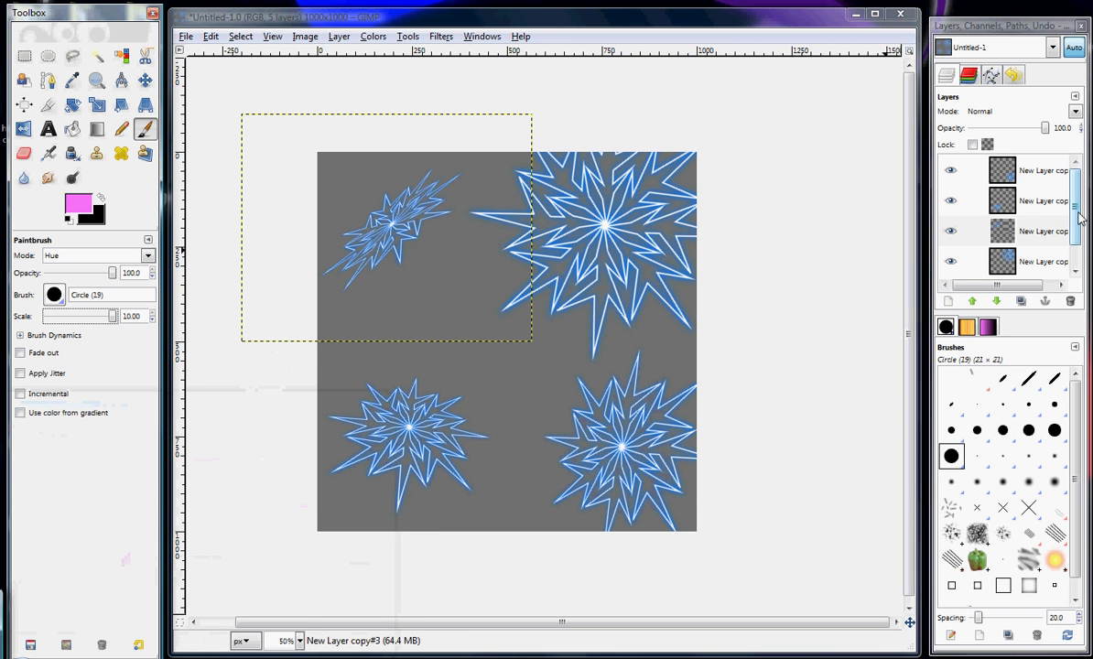
{"action": "scroll", "coordinate": [1081, 218], "scroll_direction": "down", "scroll_amount": 1}
{"action": "left_click", "coordinate": [1034, 263]}
Bucket-fill the grey background with black, then swap pink back to foreground
{"action": "left_click", "coordinate": [100, 199]}
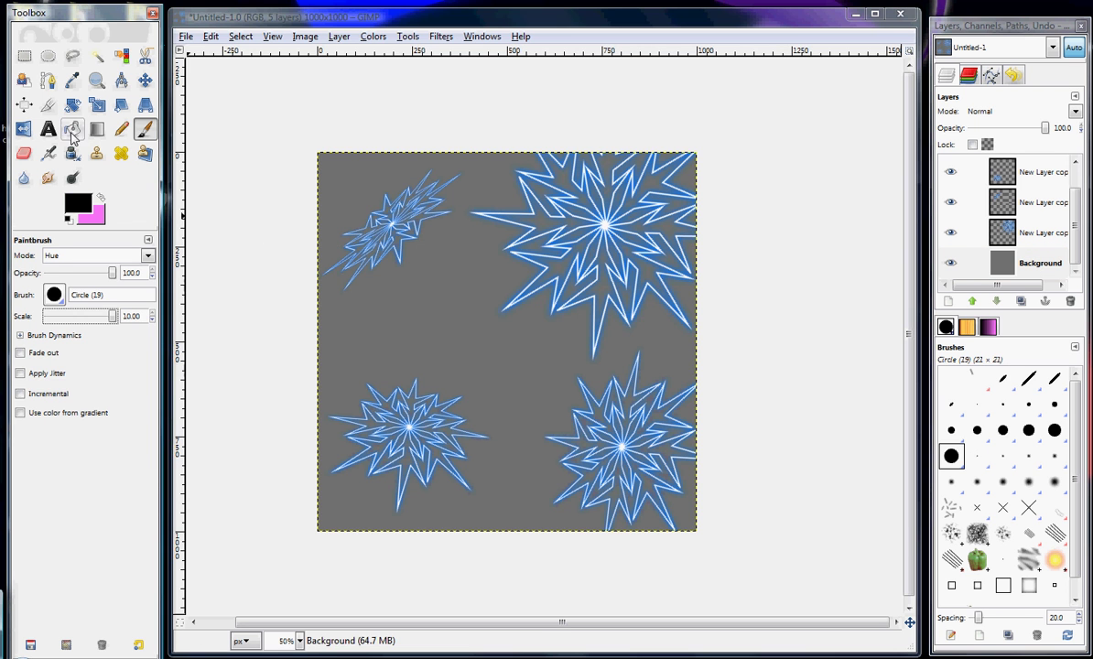
{"action": "left_click", "coordinate": [72, 129]}
{"action": "left_click", "coordinate": [379, 278]}
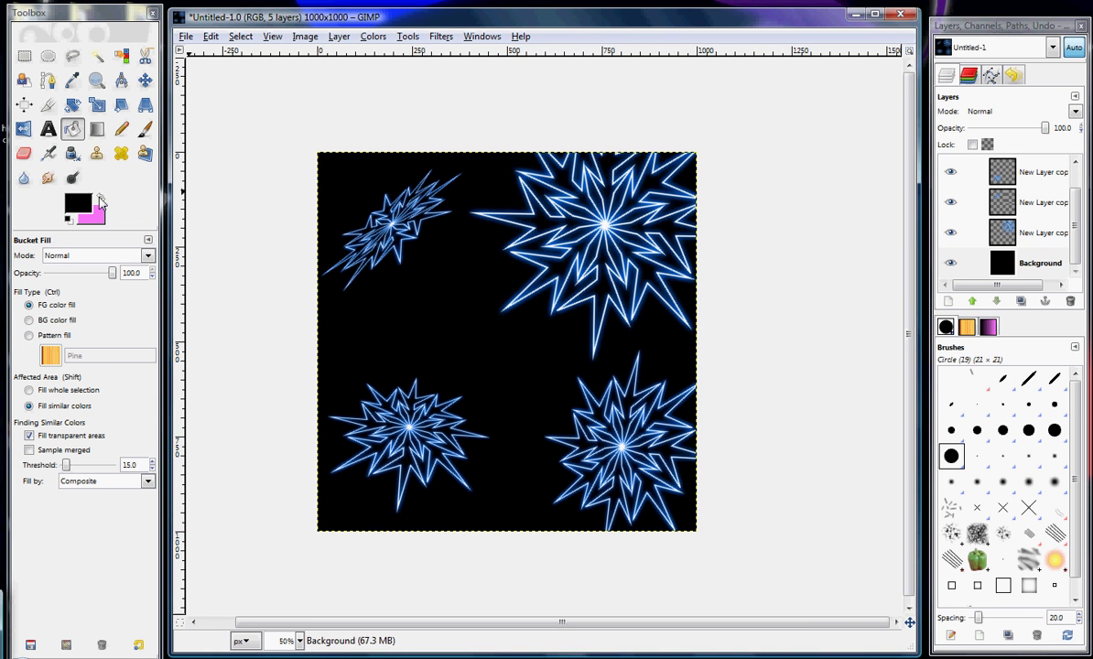
{"action": "key", "text": "x"}
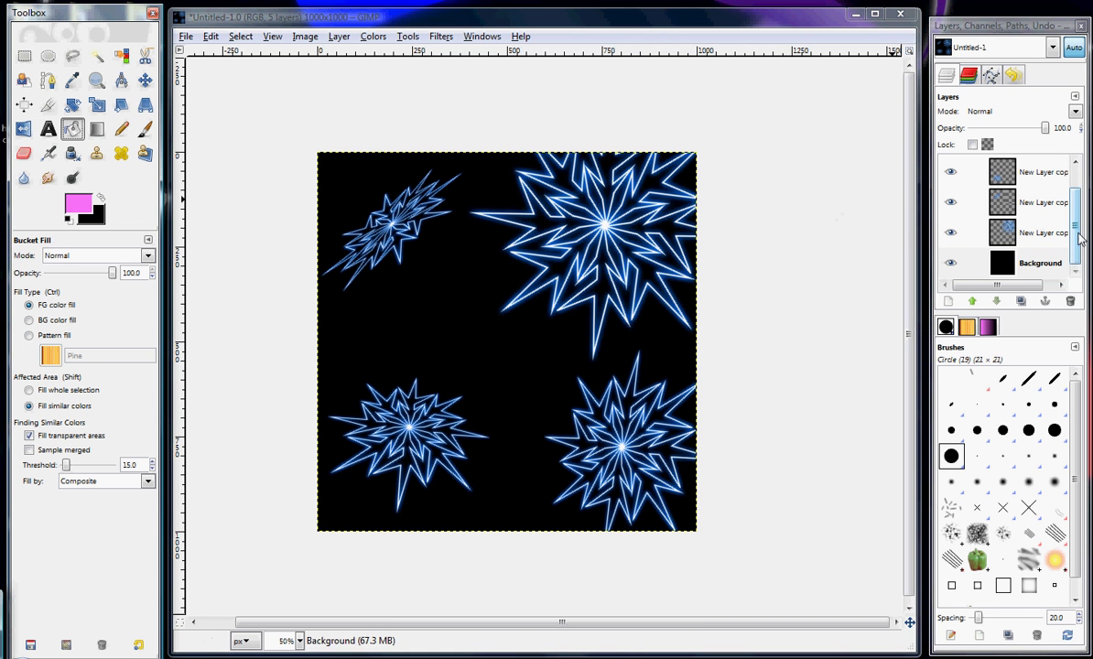
Paint over the lower-right snowflake with the Hue brush to turn it pink
{"action": "scroll", "coordinate": [1040, 224], "scroll_direction": "up", "scroll_amount": 1}
{"action": "left_click", "coordinate": [1019, 171]}
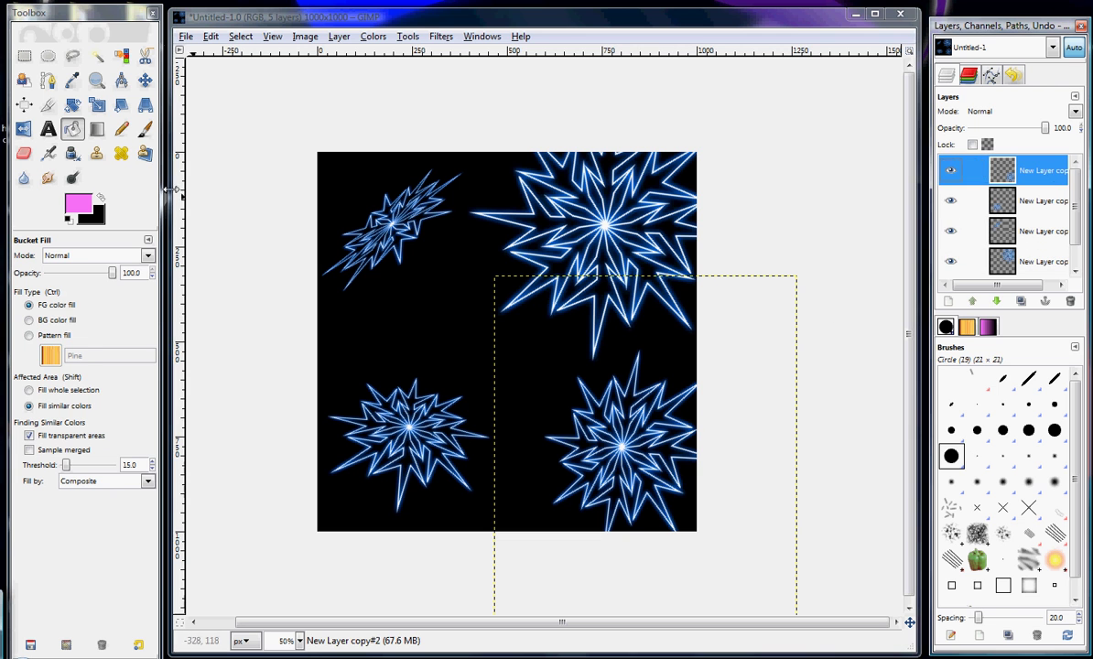
{"action": "left_click", "coordinate": [145, 129]}
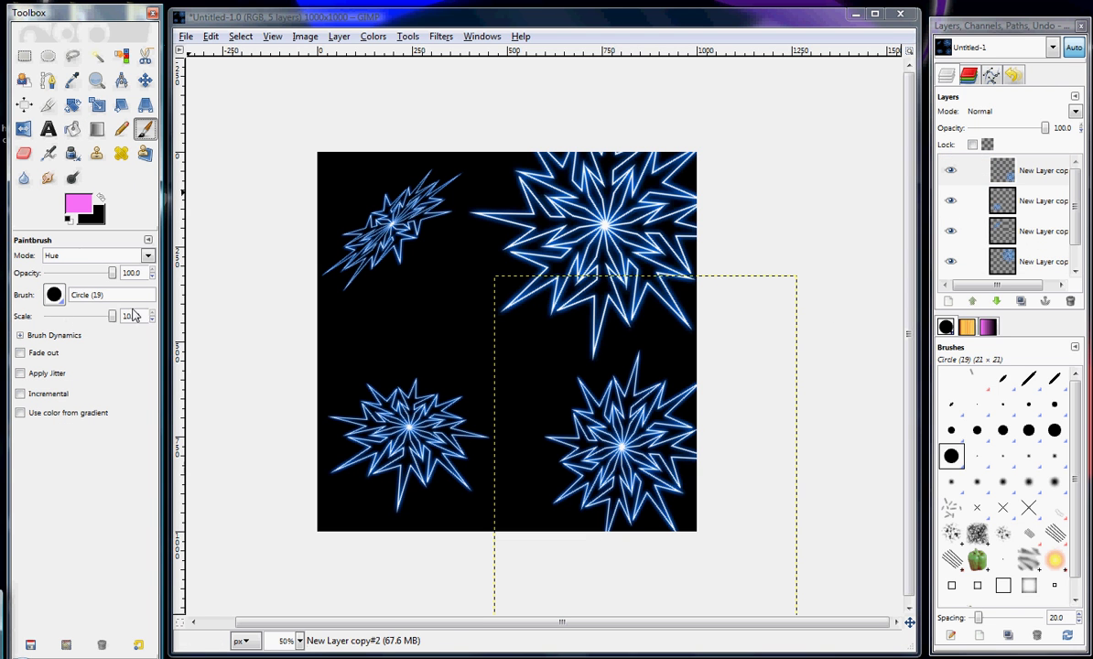
{"action": "mouse_move", "coordinate": [639, 371]}
{"action": "left_mouse_down"}
{"action": "mouse_move", "coordinate": [586, 374]}
{"action": "mouse_move", "coordinate": [554, 390]}
{"action": "mouse_move", "coordinate": [555, 501]}
{"action": "left_mouse_up"}
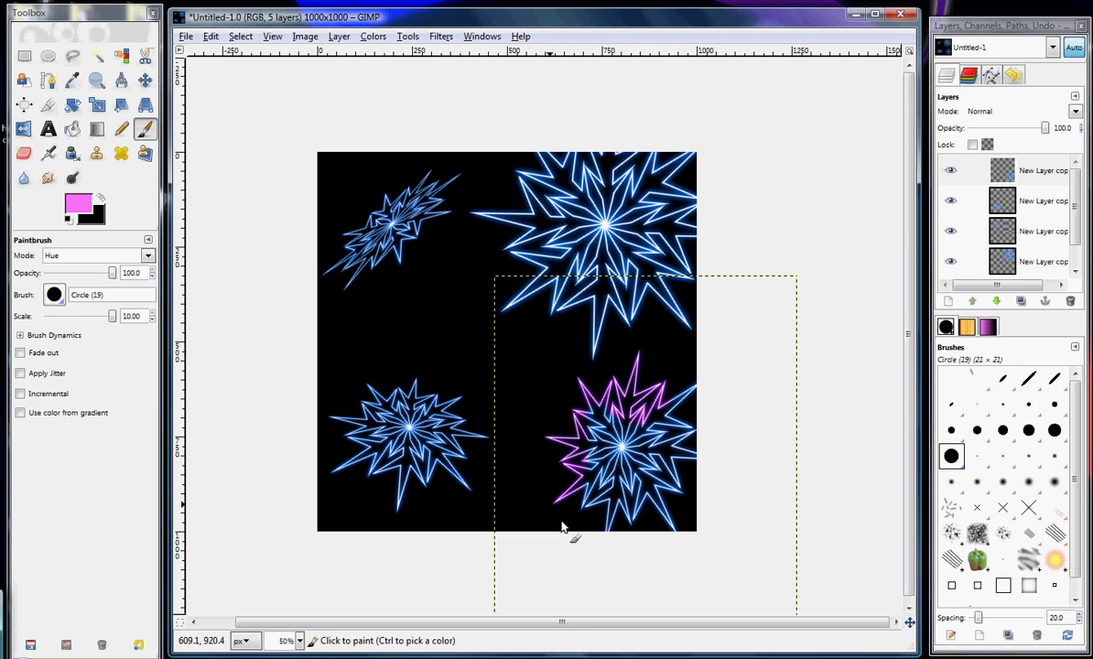
{"action": "mouse_move", "coordinate": [706, 394]}
{"action": "left_mouse_down"}
{"action": "mouse_move", "coordinate": [544, 439]}
{"action": "mouse_move", "coordinate": [710, 410]}
{"action": "mouse_move", "coordinate": [709, 478]}
{"action": "mouse_move", "coordinate": [573, 554]}
{"action": "left_mouse_up"}
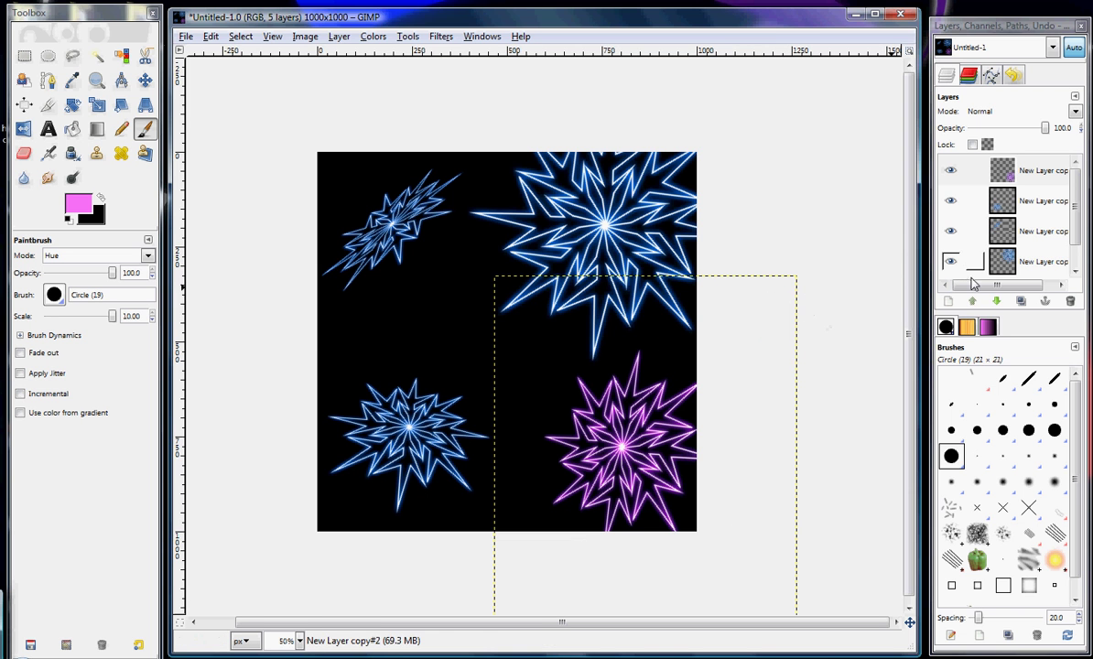
{"action": "left_click", "coordinate": [1036, 207]}
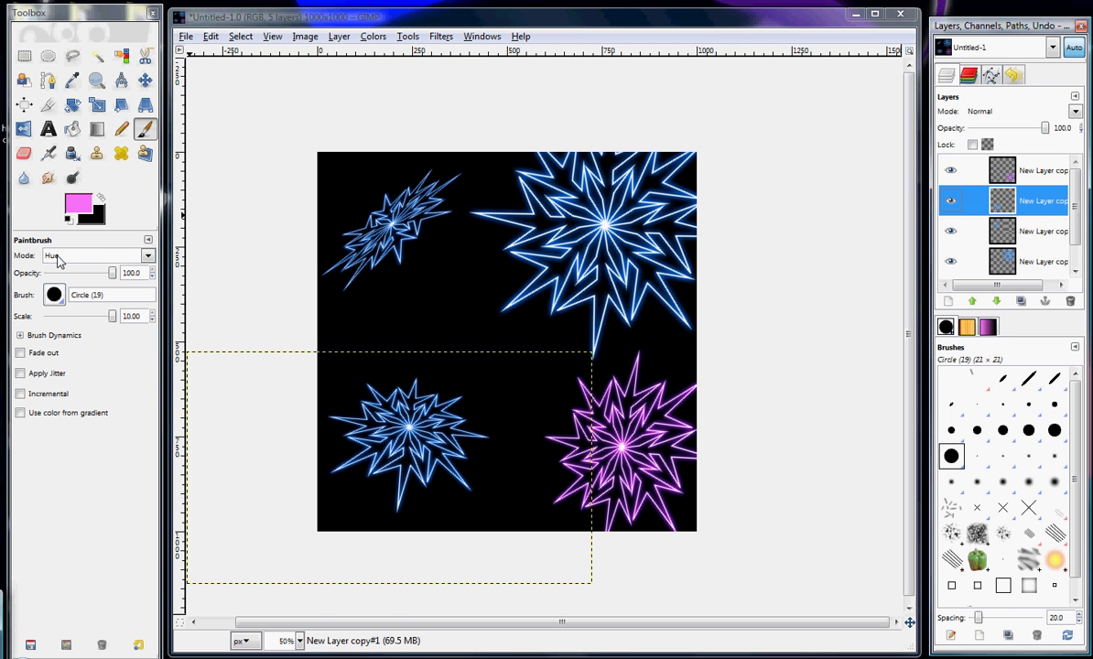
Set the foreground to green 00ff00 and paint the lower-left snowflake green
{"action": "left_click", "coordinate": [77, 207]}
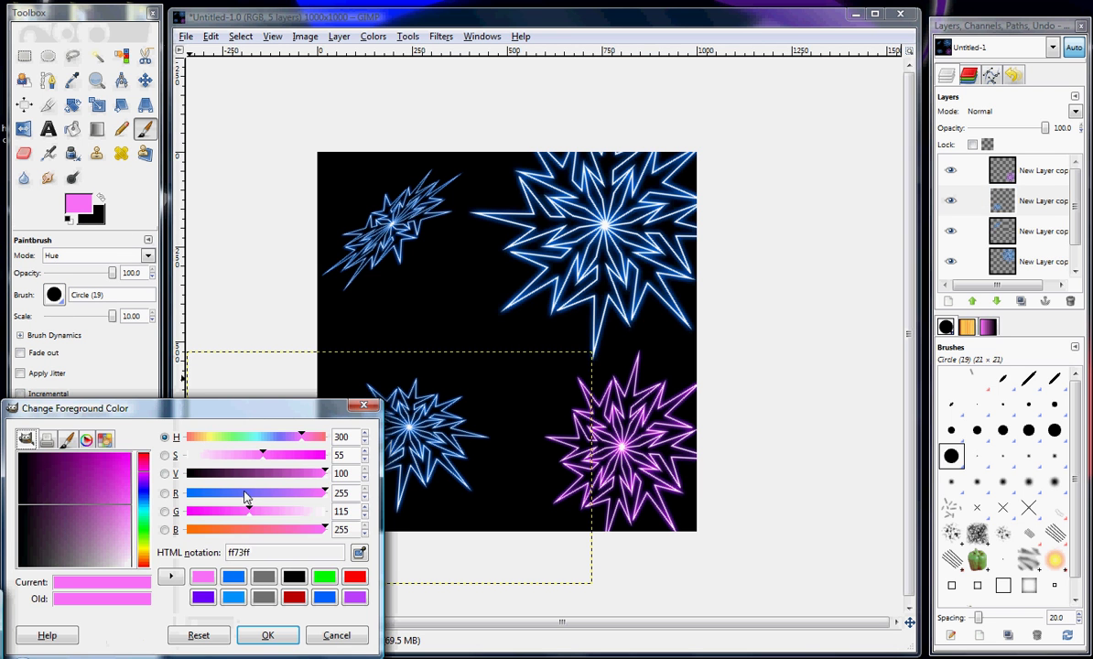
{"action": "left_click_drag", "start_coordinate": [245, 497], "coordinate": [183, 496]}
{"action": "left_click_drag", "start_coordinate": [247, 528], "coordinate": [168, 542]}
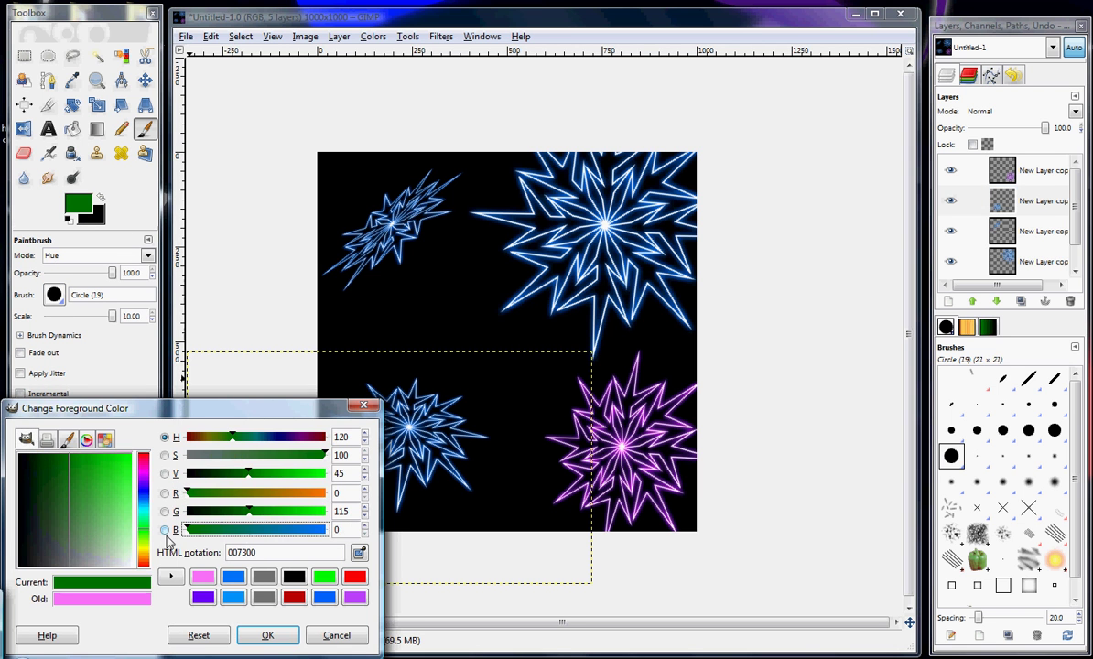
{"action": "left_click_drag", "start_coordinate": [255, 515], "coordinate": [365, 520]}
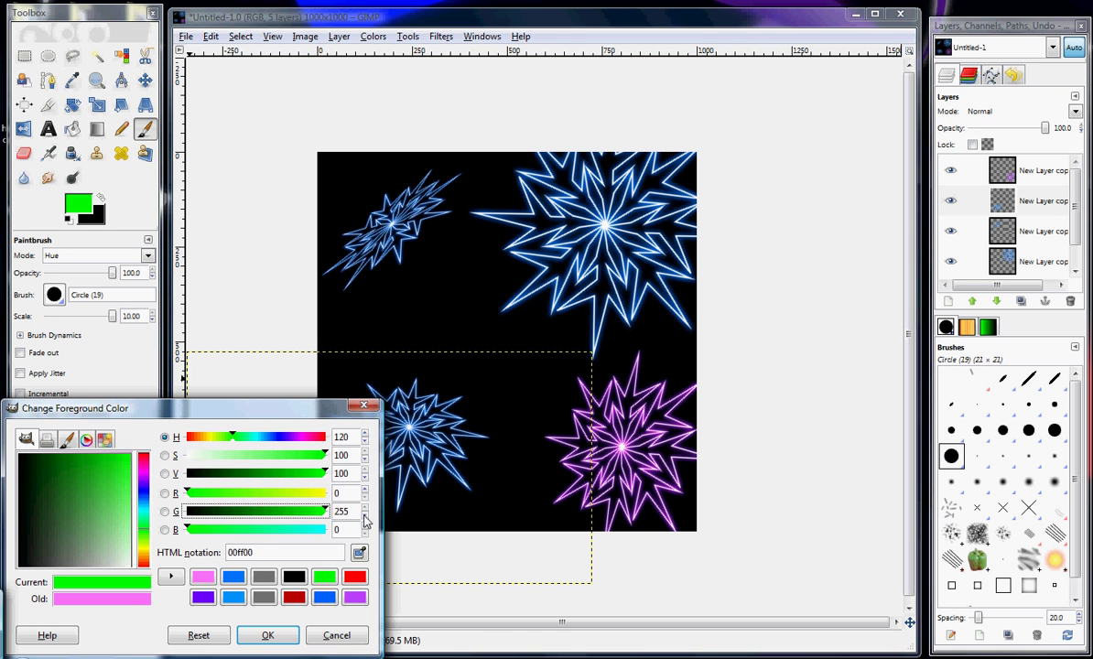
{"action": "left_click", "coordinate": [268, 636]}
{"action": "mouse_move", "coordinate": [415, 395]}
{"action": "left_mouse_down"}
{"action": "mouse_move", "coordinate": [486, 442]}
{"action": "mouse_move", "coordinate": [434, 420]}
{"action": "left_mouse_up"}
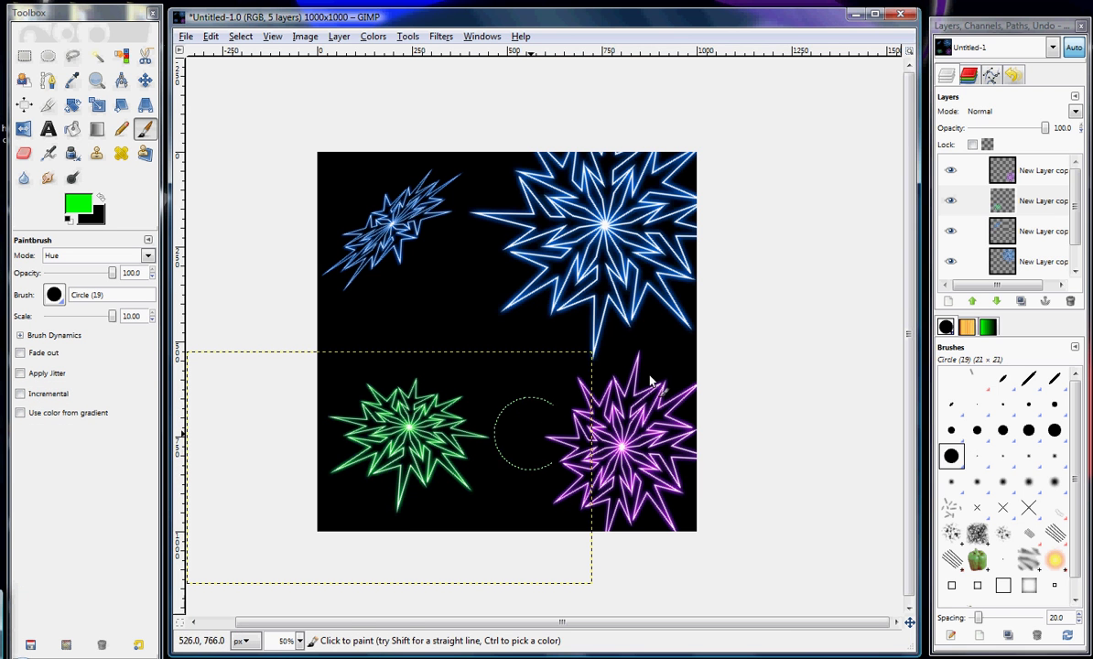
Select the small upper-left snowflake's layer, set foreground to red ff0000, and paint it red
{"action": "left_click", "coordinate": [1016, 232]}
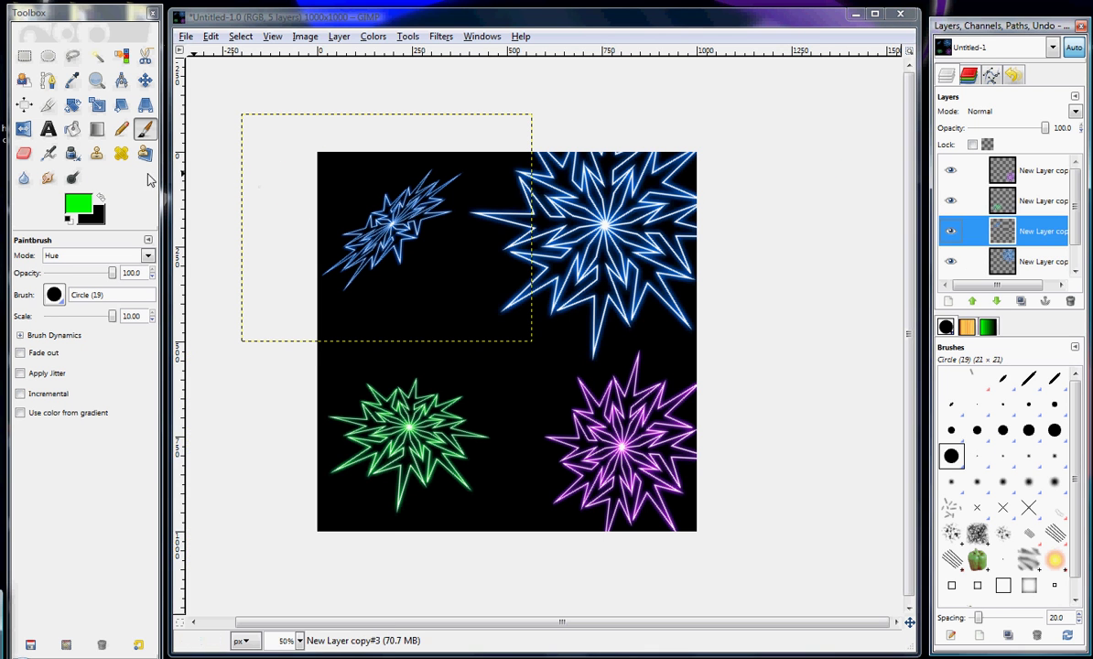
{"action": "left_click", "coordinate": [81, 205]}
{"action": "left_click_drag", "start_coordinate": [220, 441], "coordinate": [329, 436]}
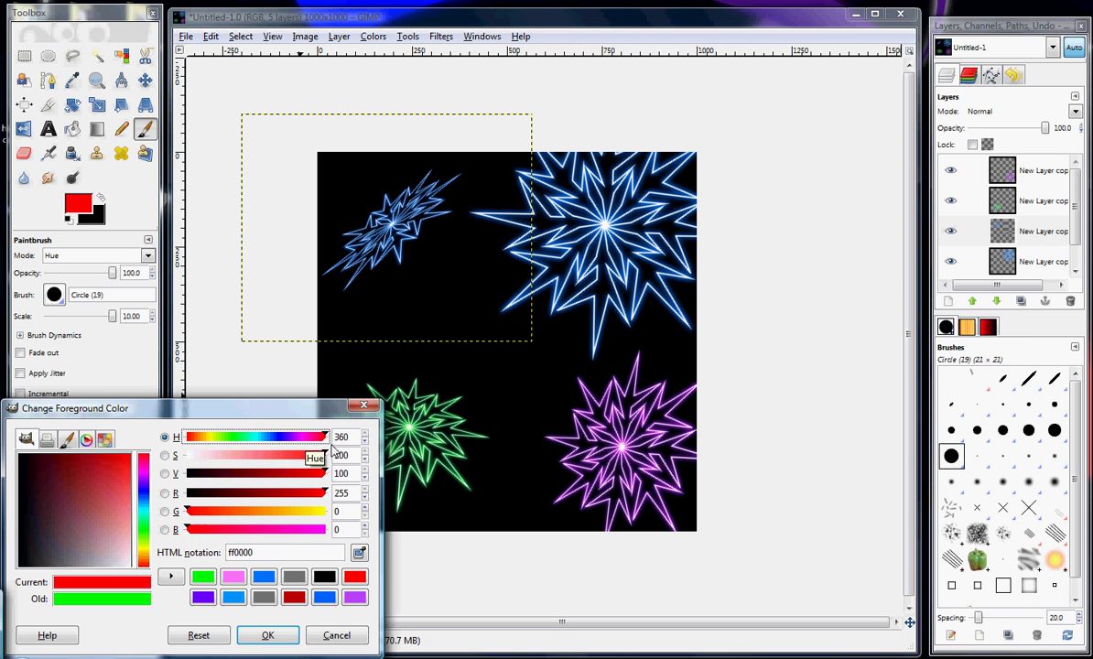
{"action": "left_click", "coordinate": [267, 635]}
{"action": "mouse_move", "coordinate": [384, 210]}
{"action": "left_mouse_down"}
{"action": "mouse_move", "coordinate": [390, 220]}
{"action": "mouse_move", "coordinate": [475, 198]}
{"action": "left_mouse_up"}
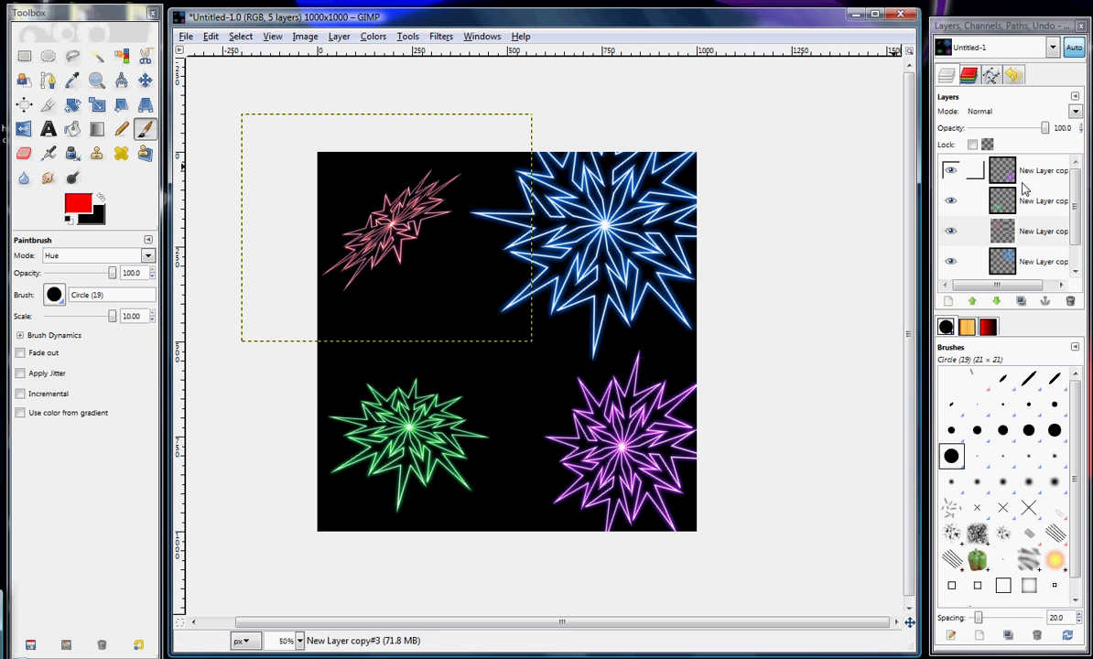
{"action": "scroll", "coordinate": [1079, 232], "scroll_direction": "down", "scroll_amount": 1}
{"action": "left_click", "coordinate": [1039, 262]}
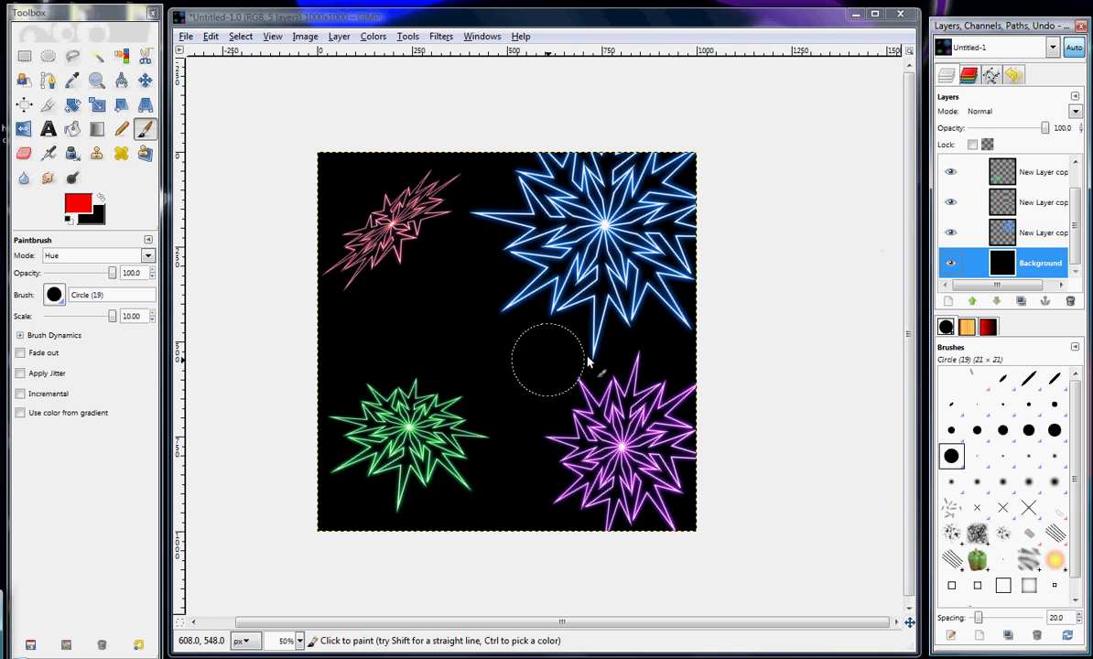